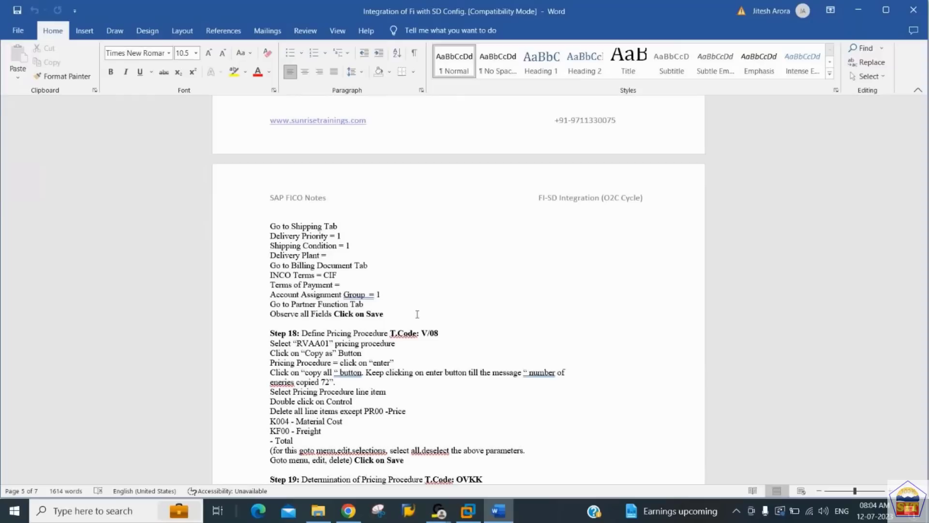
key("Return")
type("Click on New Entries")
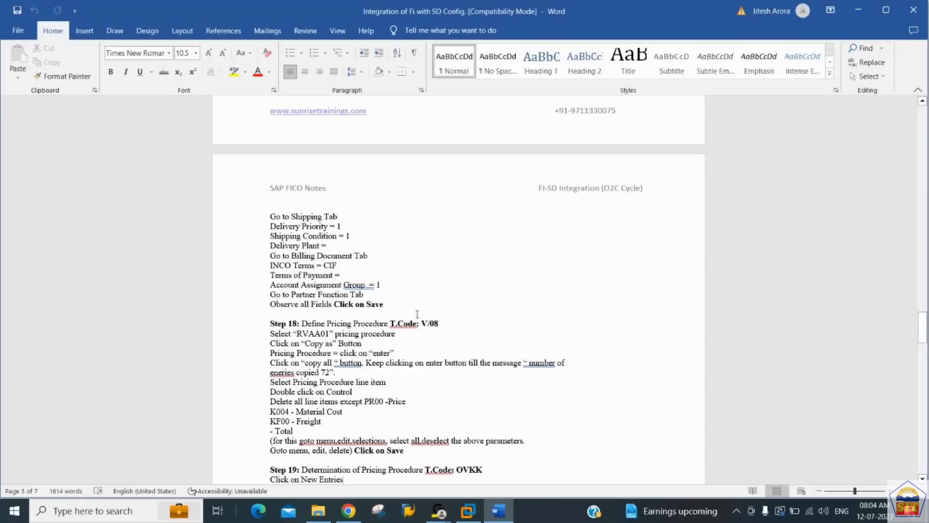
key("Return")
type("Sales Organization =")
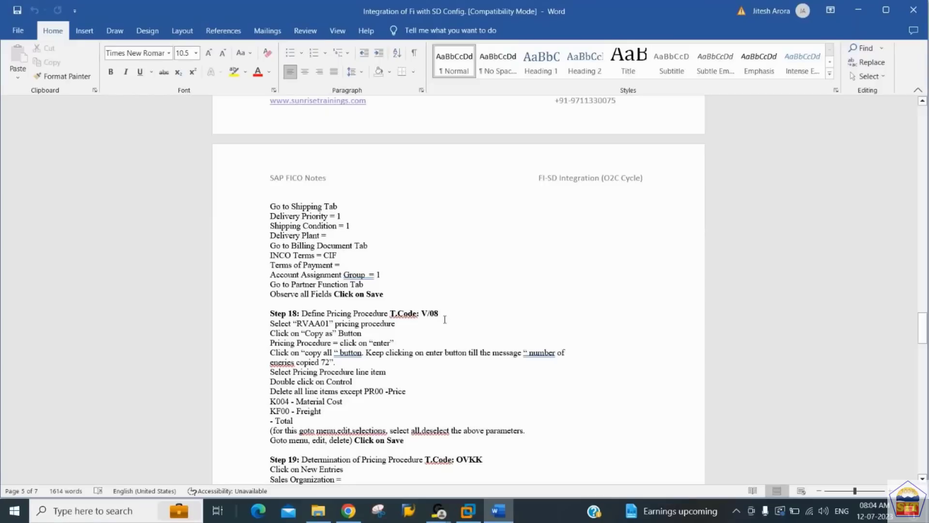
Step: Switch to the SAP system in VMware Workstation and open transaction V/08 for pricing procedures
left_click(466, 512)
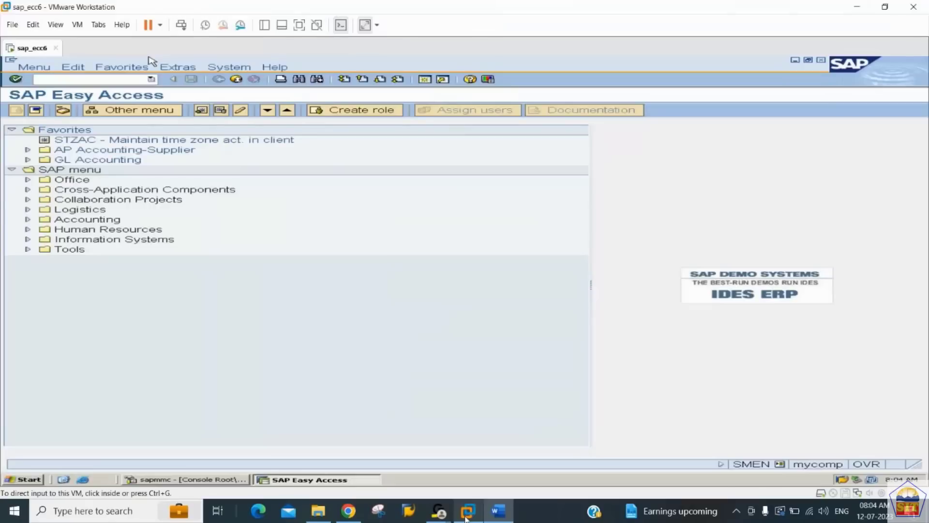
left_click(80, 79)
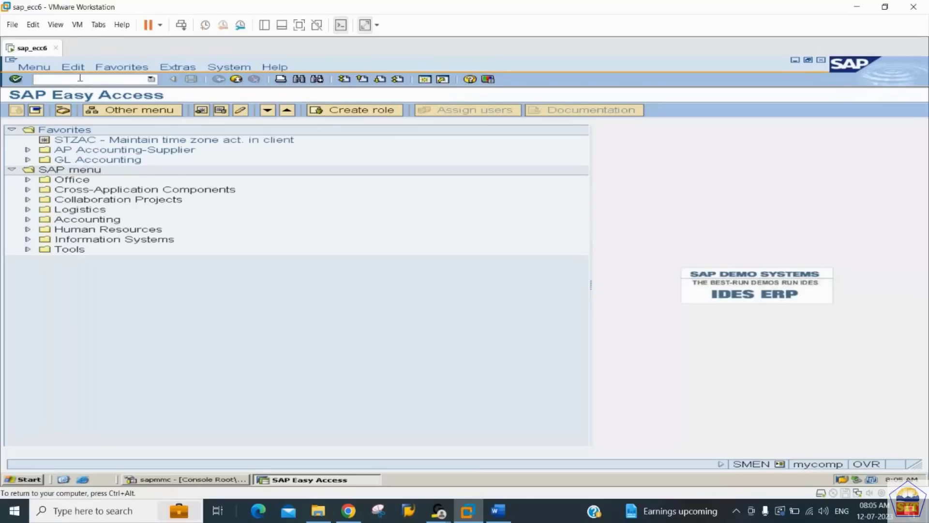
type("spro")
key("Return")
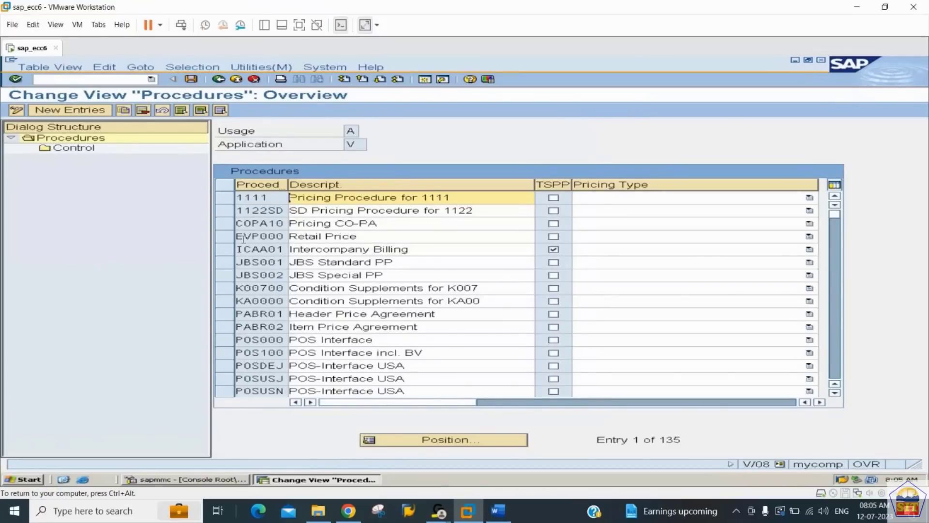
Step: Position the procedures list at the entry RVAA01
left_click(427, 441)
type("r")
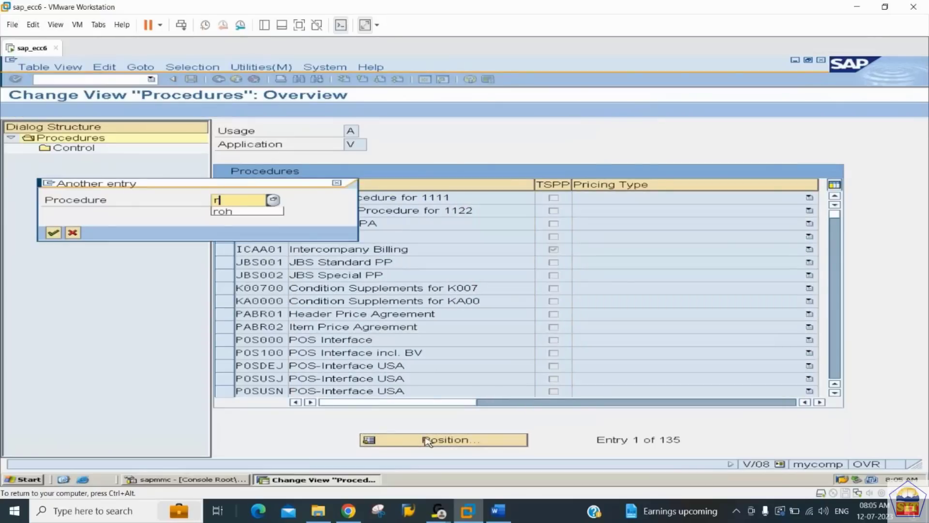
type("vaa01")
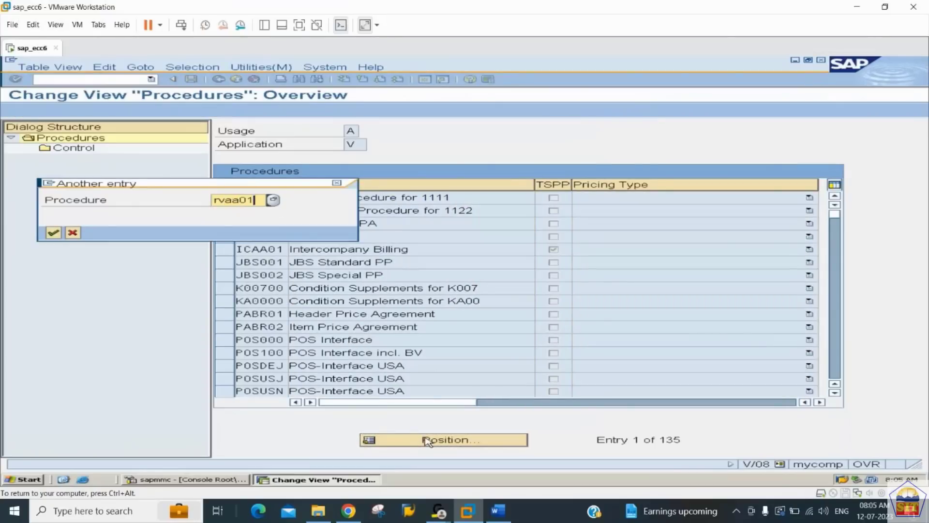
key("Return")
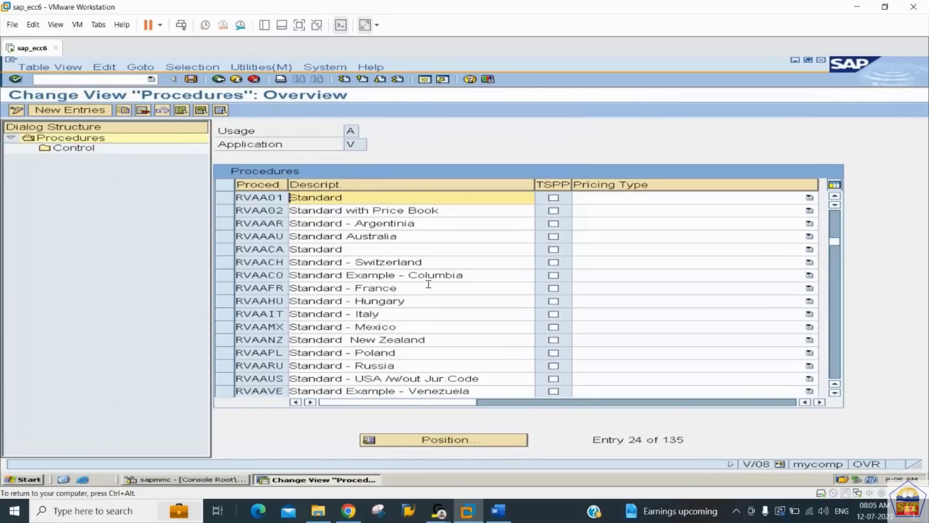
Step: Start a copy of the RVAA01 Standard procedure and name the new procedure 2244SD
left_click(226, 199)
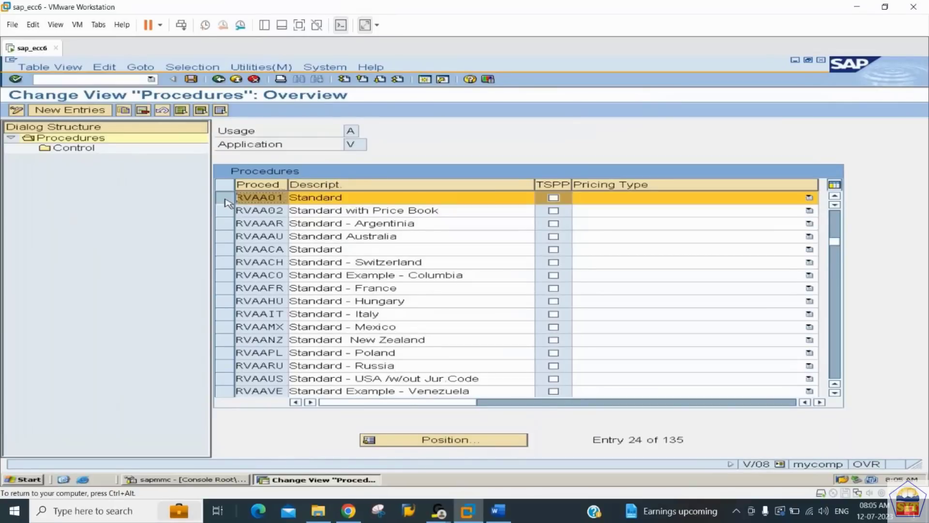
left_click(124, 111)
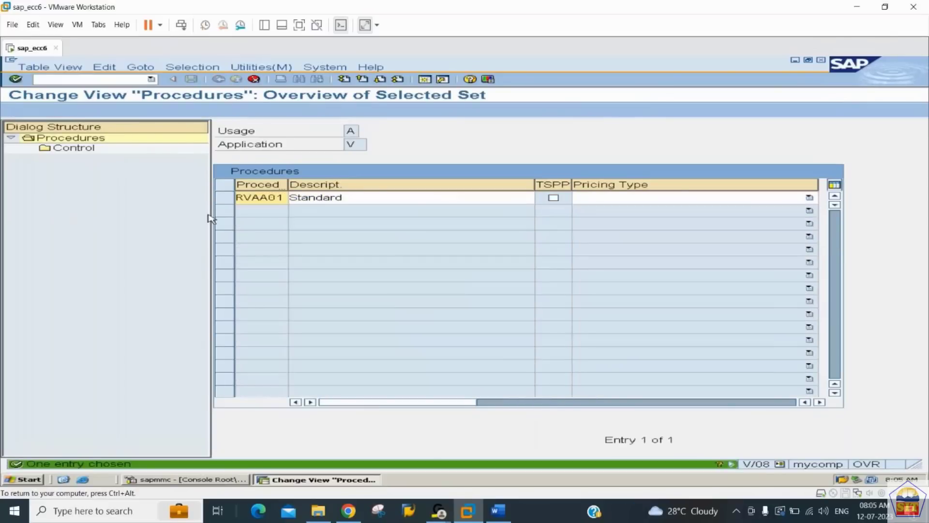
key("shift+Right")
key("shift+Right")
key("shift+Right")
key("shift+Right")
key("shift+Right")
key("shift+Right")
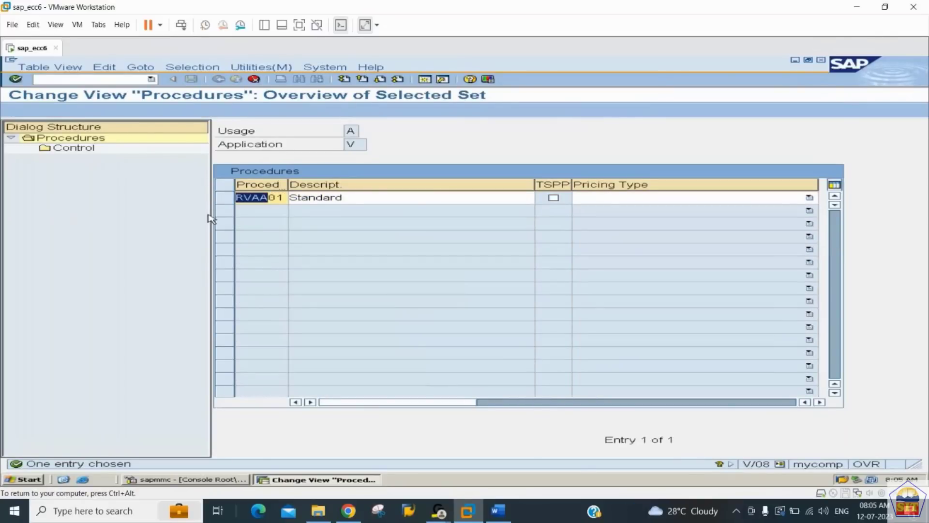
key("Delete")
type("2244")
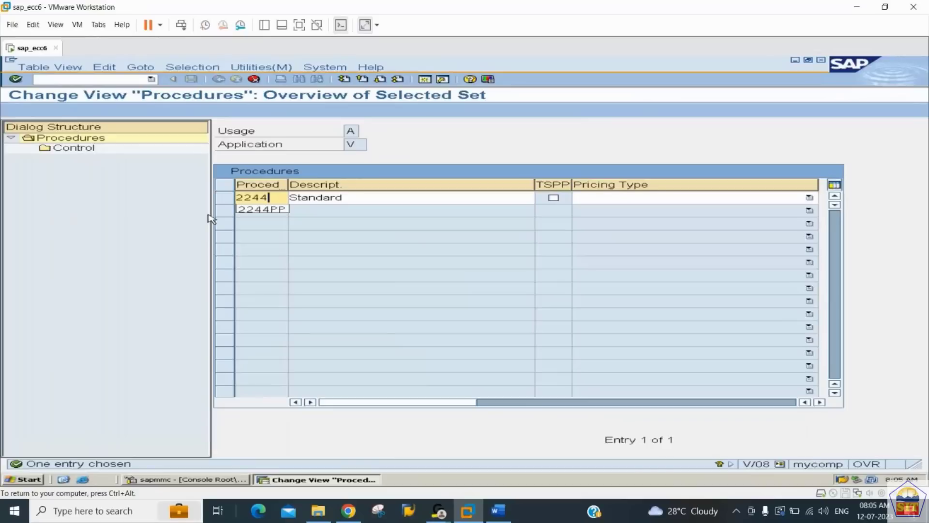
type("SD")
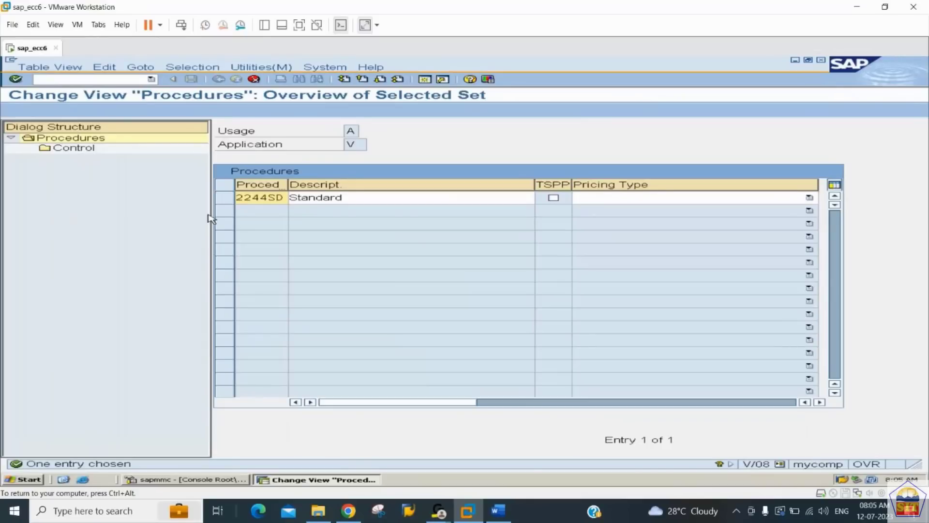
Step: Set the copied procedure's description to "Pricing Procedure for 2244" and confirm the entry
key("Tab")
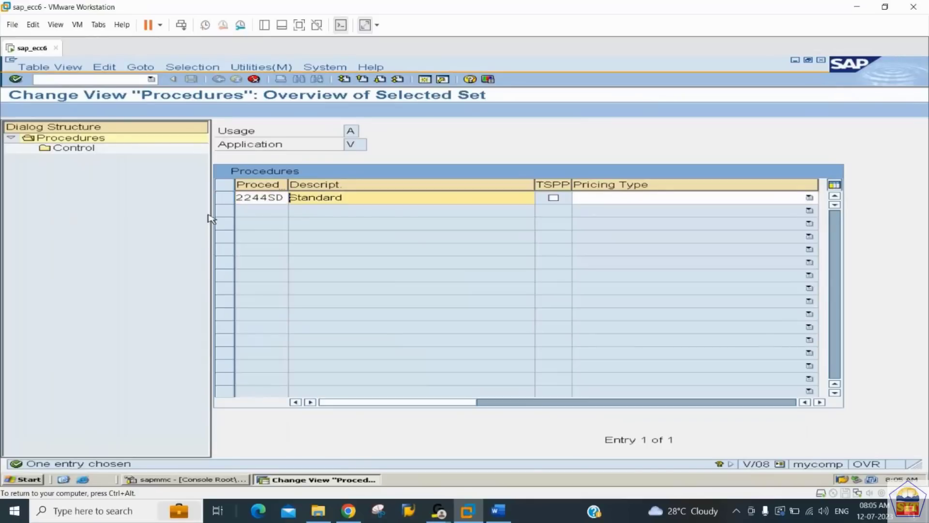
key("Delete")
key("Delete")
key("Delete")
key("Delete")
key("Delete")
key("Delete")
key("Delete")
key("Delete")
type("Pricing p")
key("BackSpace")
type("Procedure ")
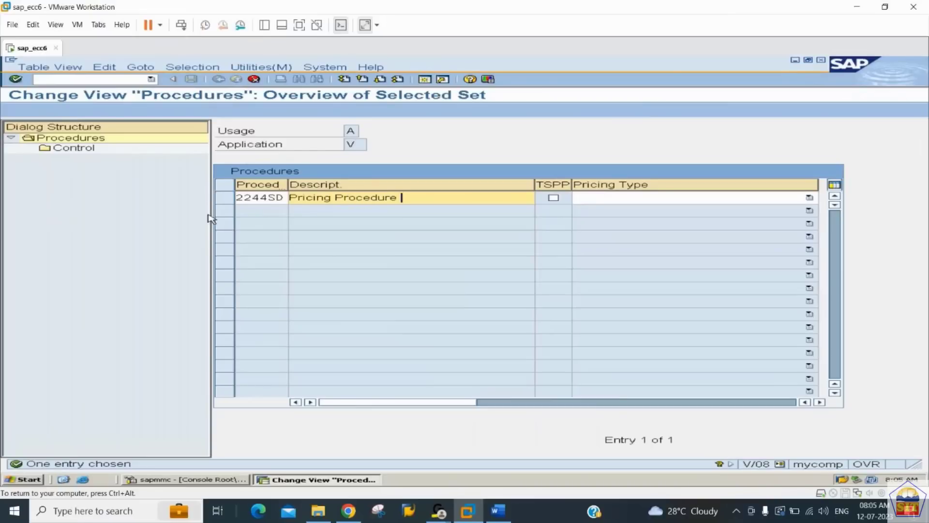
type("for 2244")
key("Return")
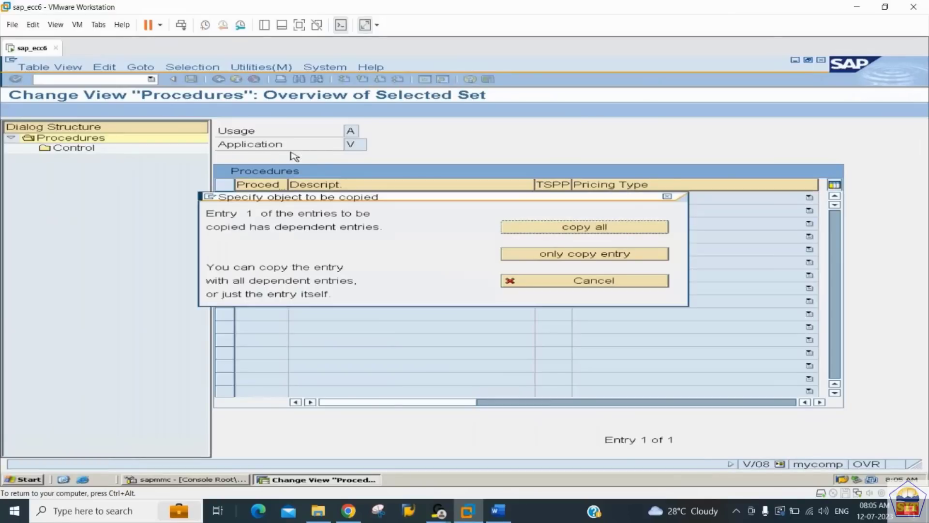
Step: Copy the procedure with all its dependent entries, acknowledging each message until the copy finishes
left_click(550, 232)
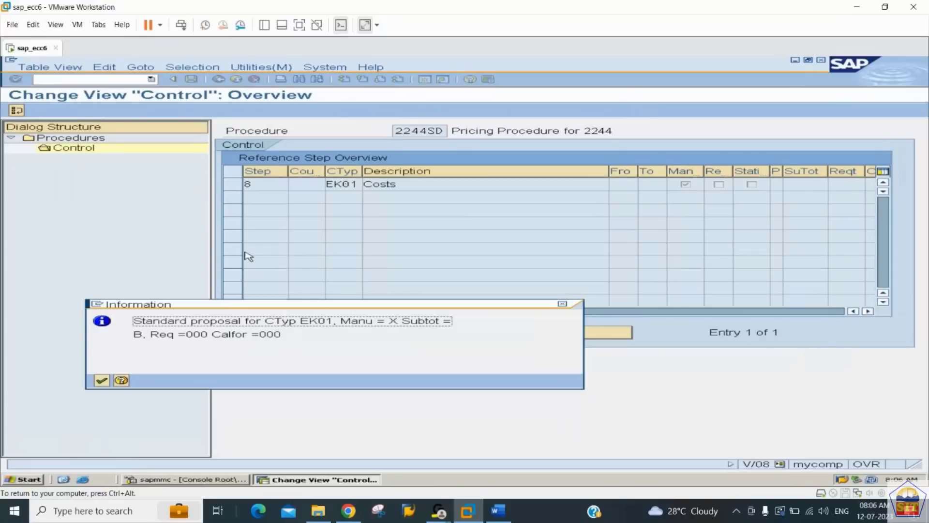
key("Return")
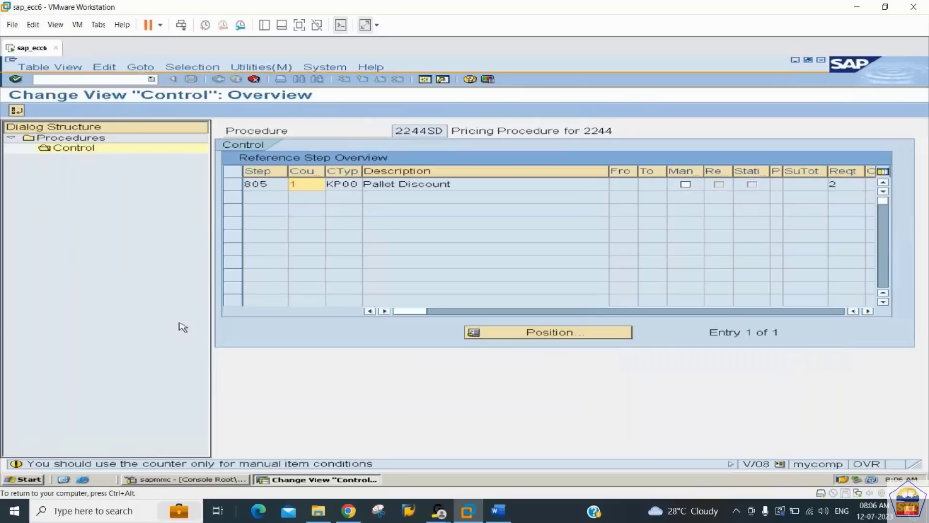
key("Return")
key("Return")
key("Return")
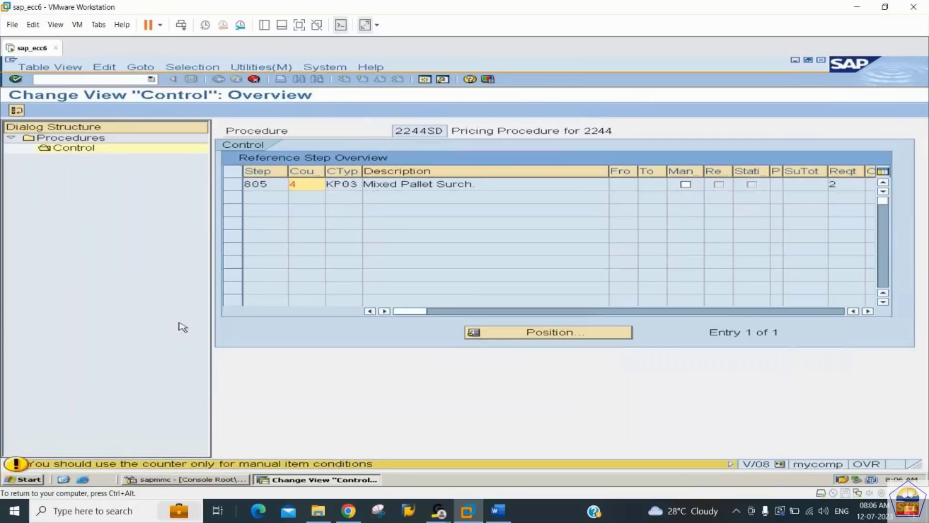
key("Return")
key("Return")
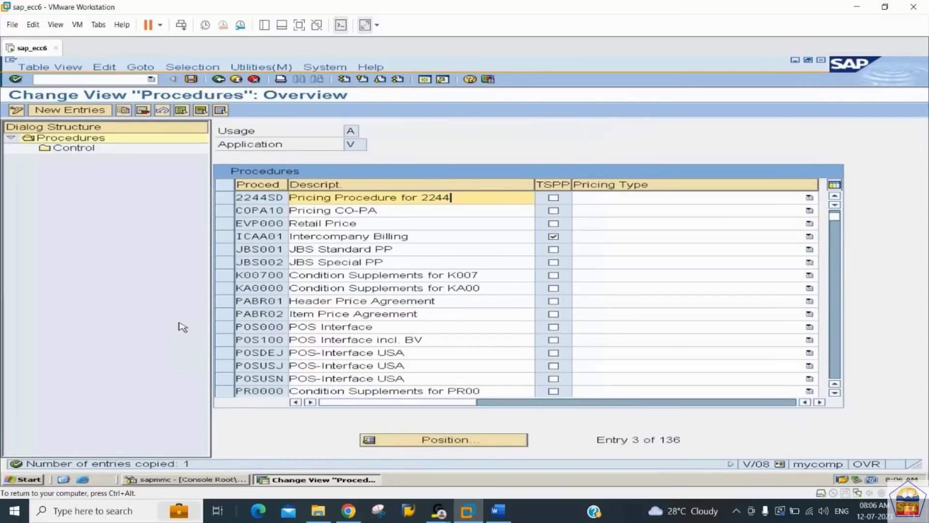
Step: Select the 2244SD pricing procedure and open its Control entries, pointing out the Costs and Price lines
left_click(224, 202)
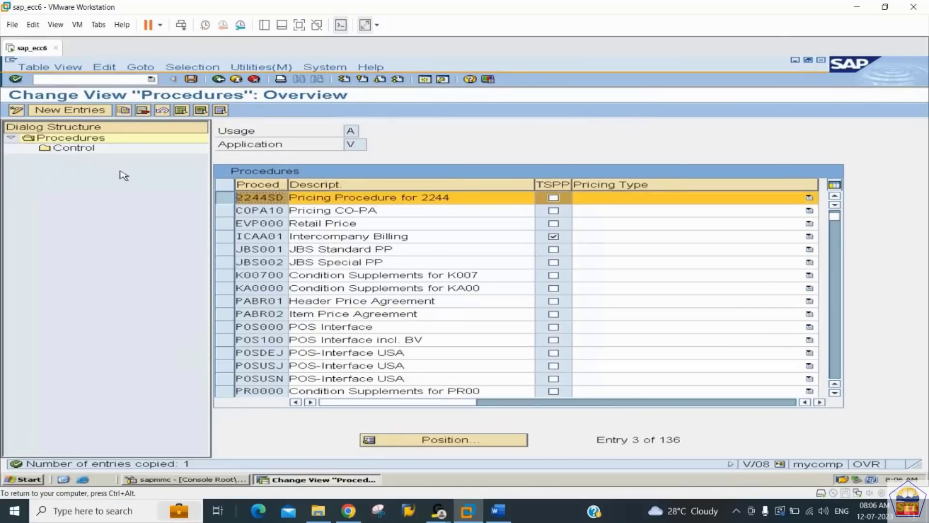
double_click(71, 150)
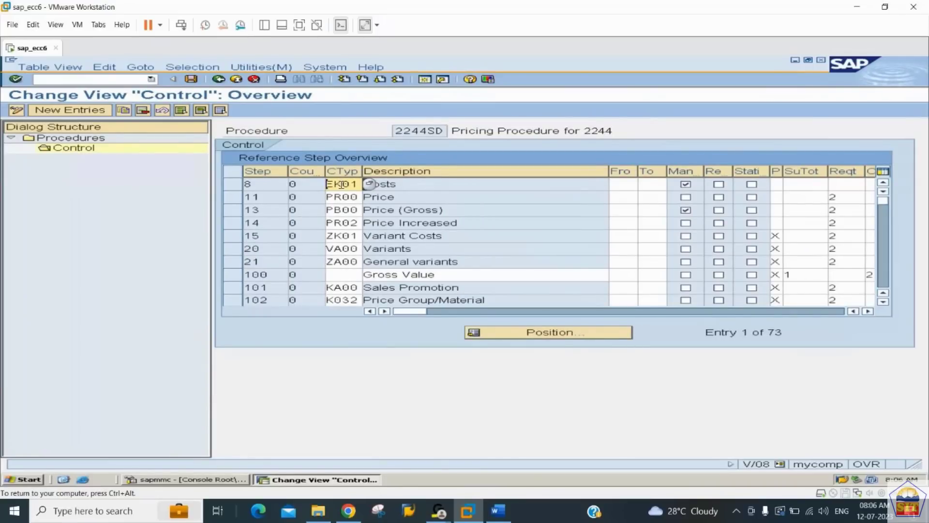
left_click(403, 183)
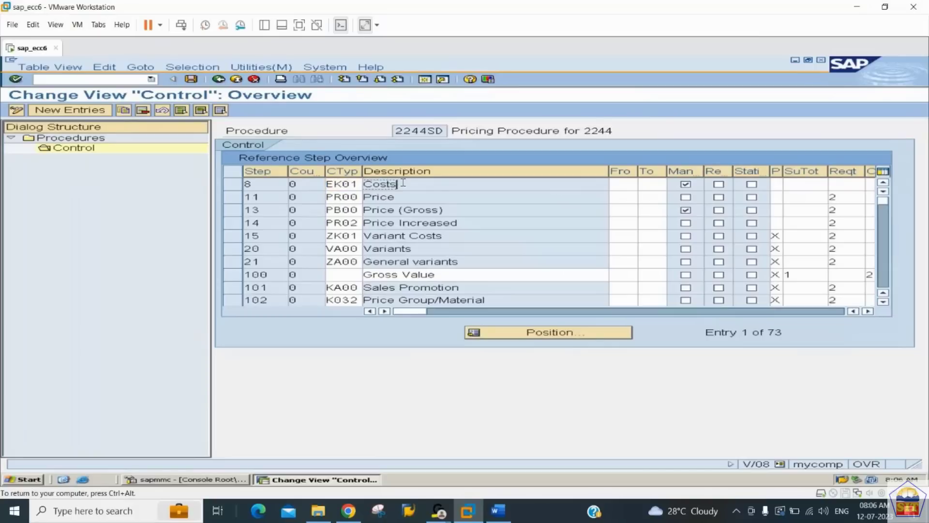
left_click_drag(403, 184, 379, 198)
Step: Switch to the Word notes to check which line items Step 18 says to keep, and return to SAP
left_click(497, 512)
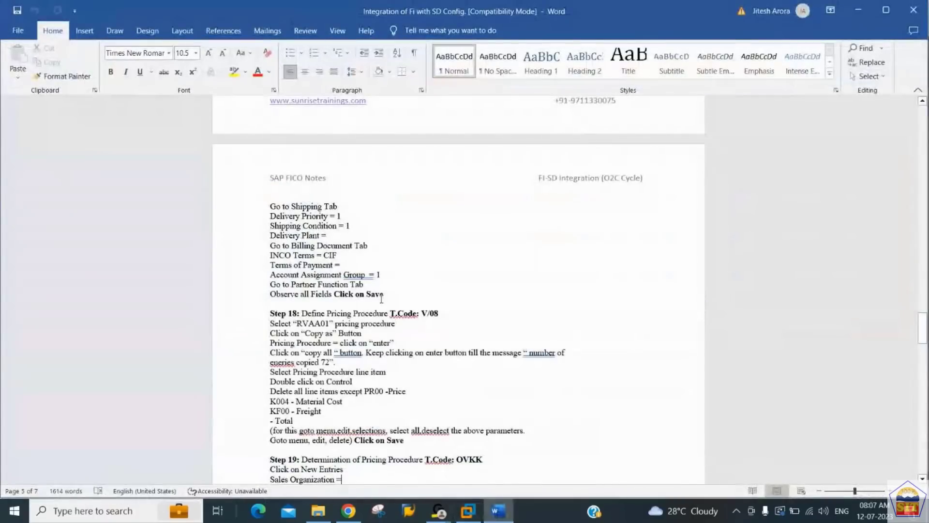
key("Up")
key("Up")
key("Up")
key("Up")
key("Up")
key("Up")
key("Up")
key("Up")
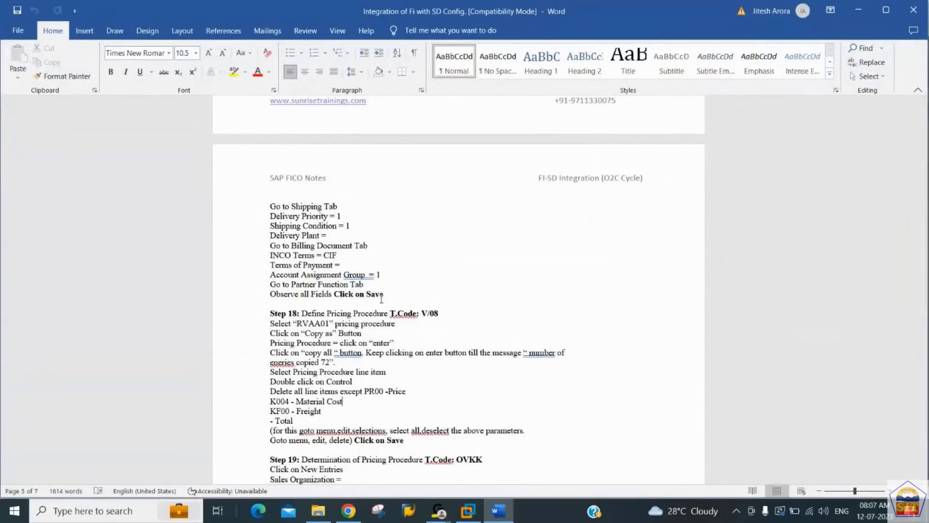
key("alt+Tab")
Step: Delete all Control entries except PR00 Price, K004 Material and KF00 Freight (step 815), and save to customizing request ECCK900022
left_click(105, 67)
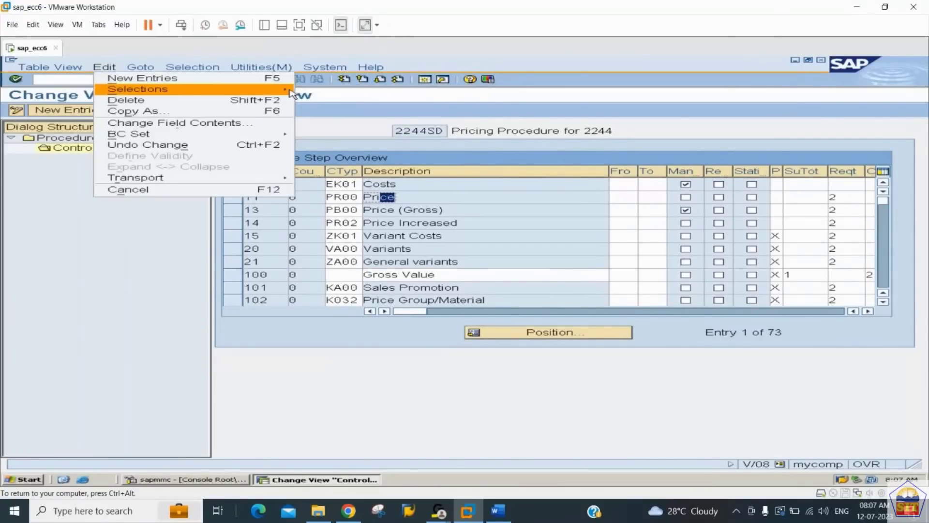
left_click(311, 91)
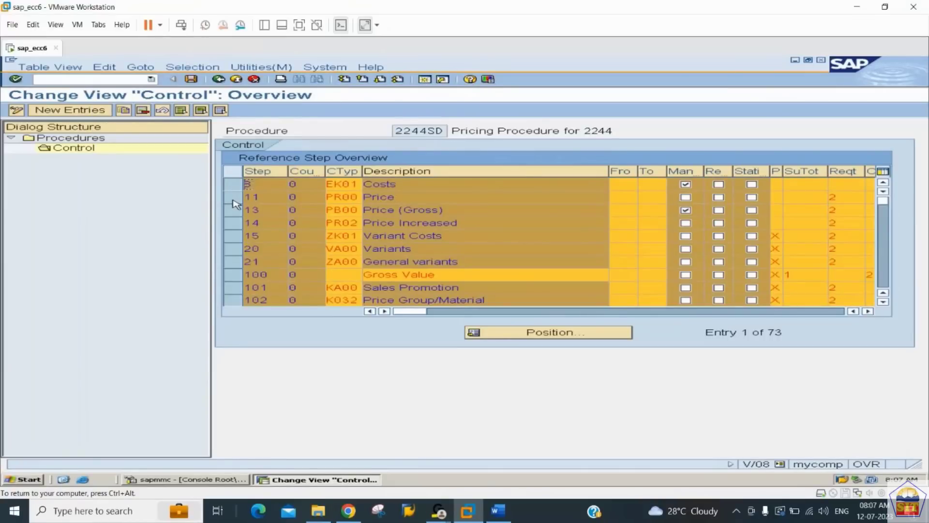
left_click(233, 199)
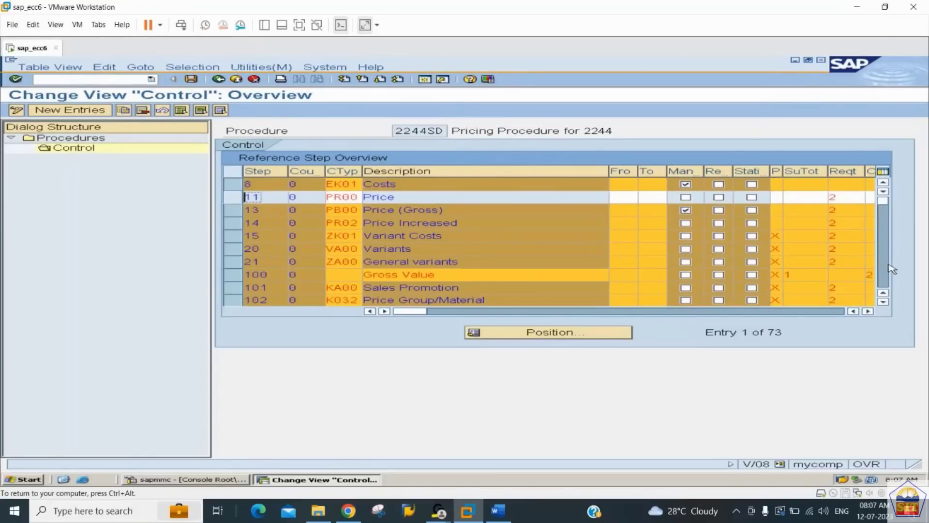
left_click(884, 303)
left_click(235, 265)
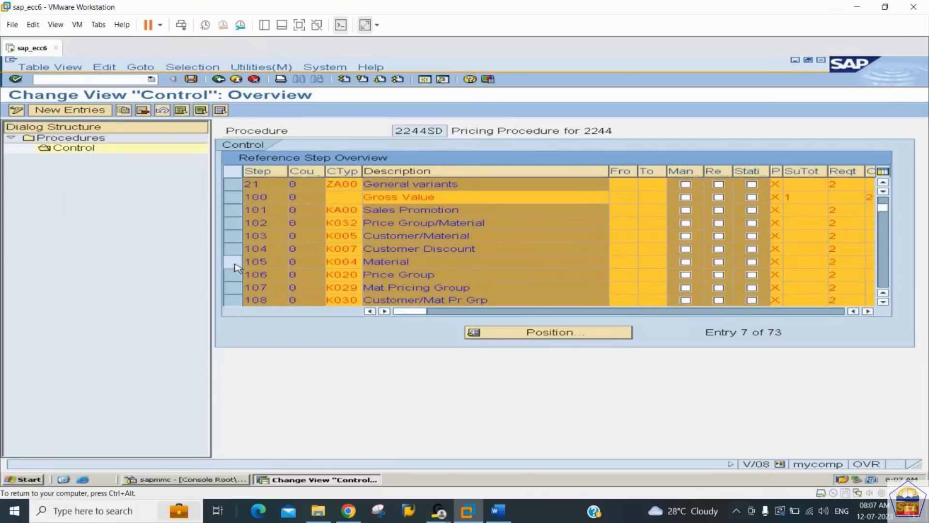
left_click(883, 302)
left_click(883, 302)
left_click(883, 301)
left_click(883, 302)
left_click(883, 301)
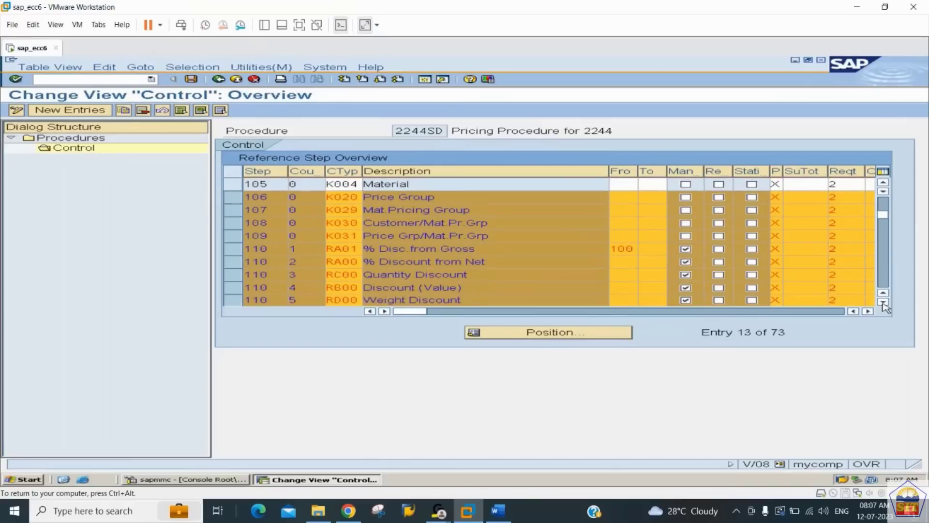
left_click(883, 301)
left_click(883, 301)
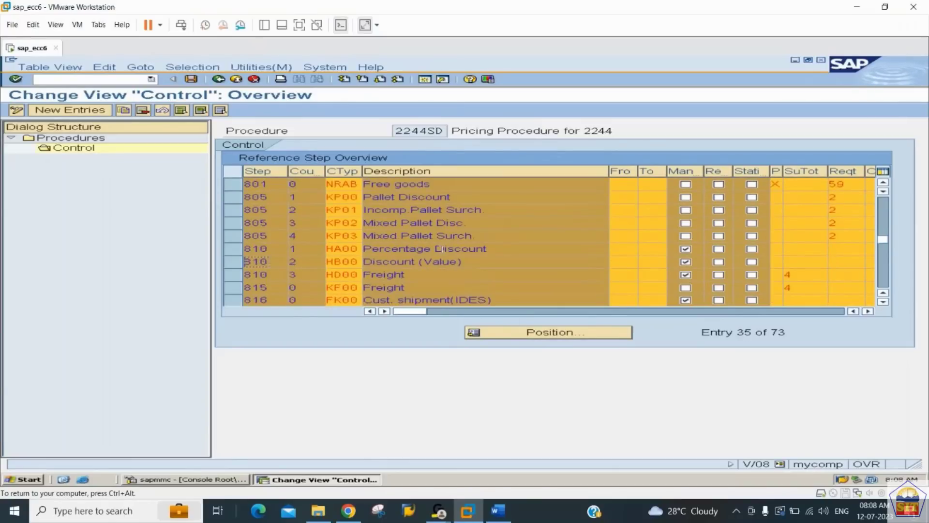
left_click(236, 288)
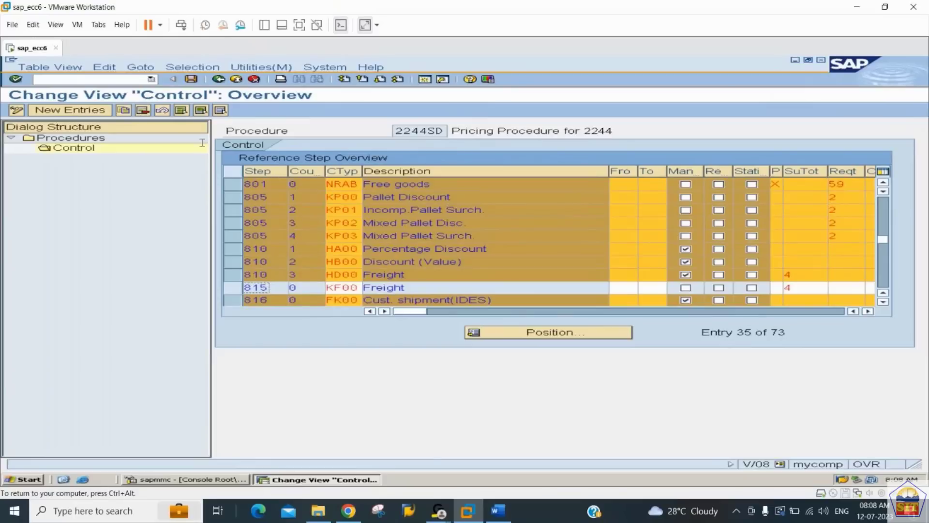
left_click(143, 111)
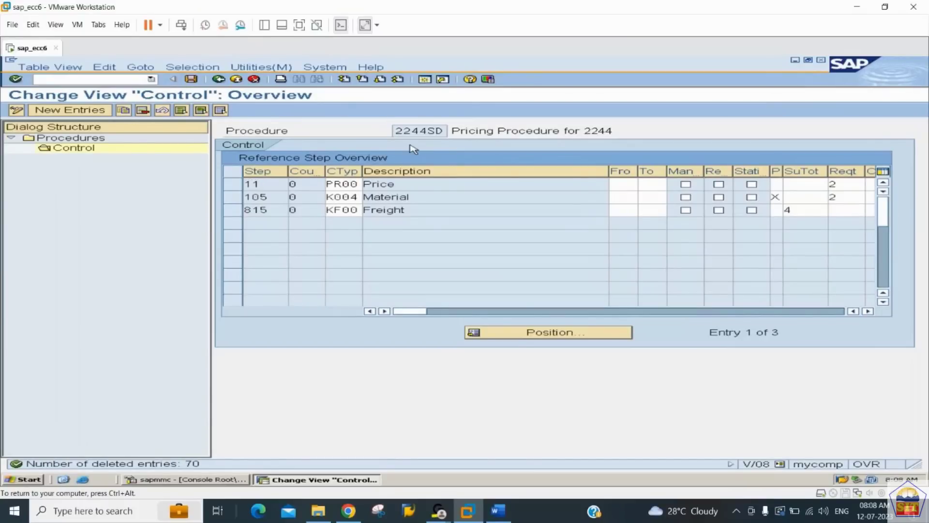
key("ctrl+s")
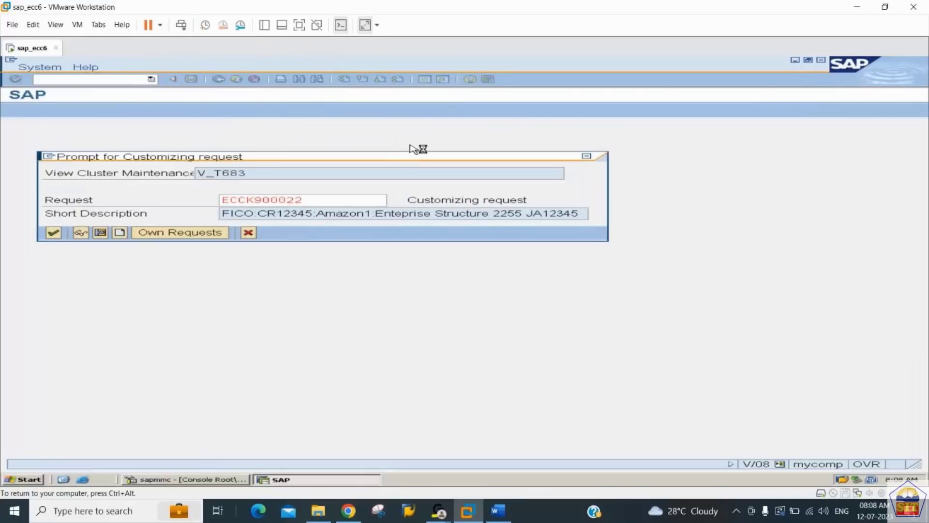
key("Return")
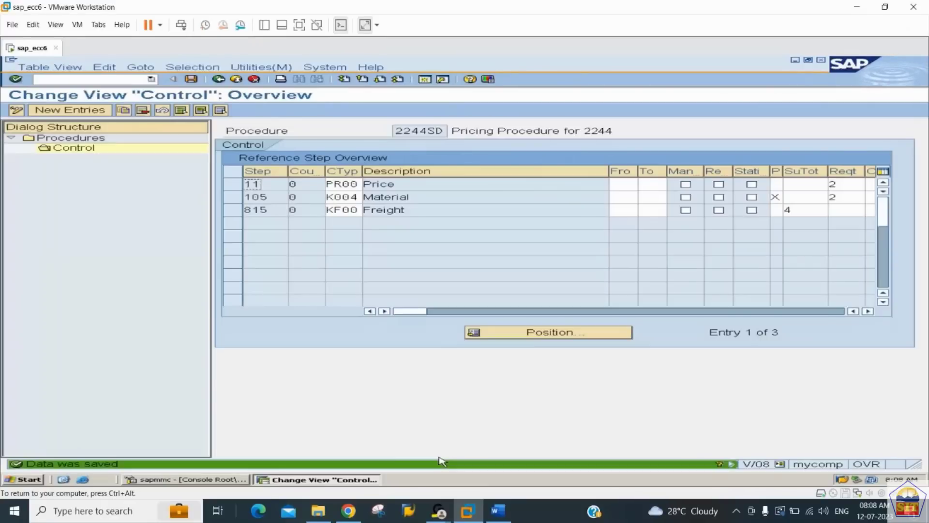
Step: Switch to the Word notes and copy the transaction code OVKK from the Step 19 heading on determining the pricing procedure
left_click(499, 511)
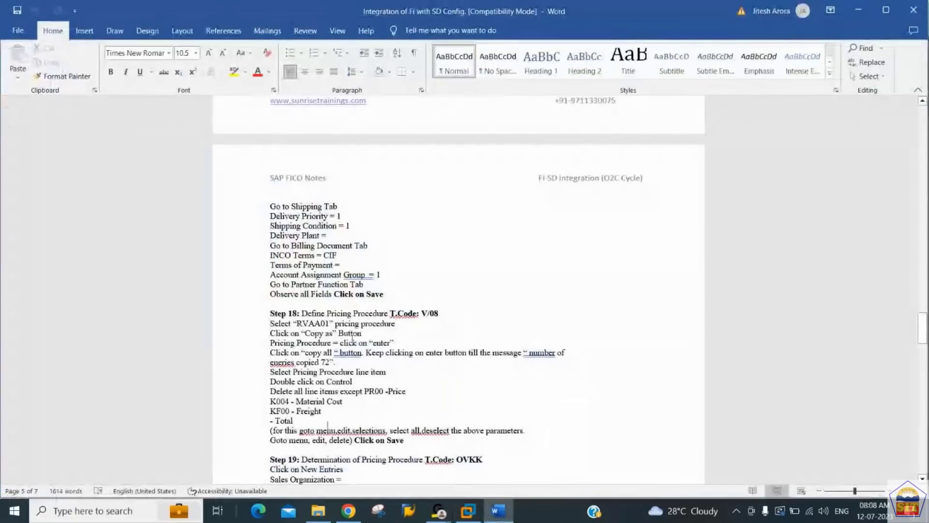
key("Down")
key("Down")
key("Down")
key("Down")
key("Down")
key("Down")
key("Down")
key("Down")
key("Down")
key("Down")
key("Down")
key("Down")
key("Down")
key("Down")
key("Down")
key("Down")
key("Down")
key("Down")
key("Down")
key("Down")
key("Up")
key("Up")
key("Up")
key("Up")
key("Up")
key("Up")
key("Up")
key("Up")
key("Up")
key("Up")
key("Up")
key("Up")
key("Up")
key("Up")
key("Up")
key("Up")
key("Up")
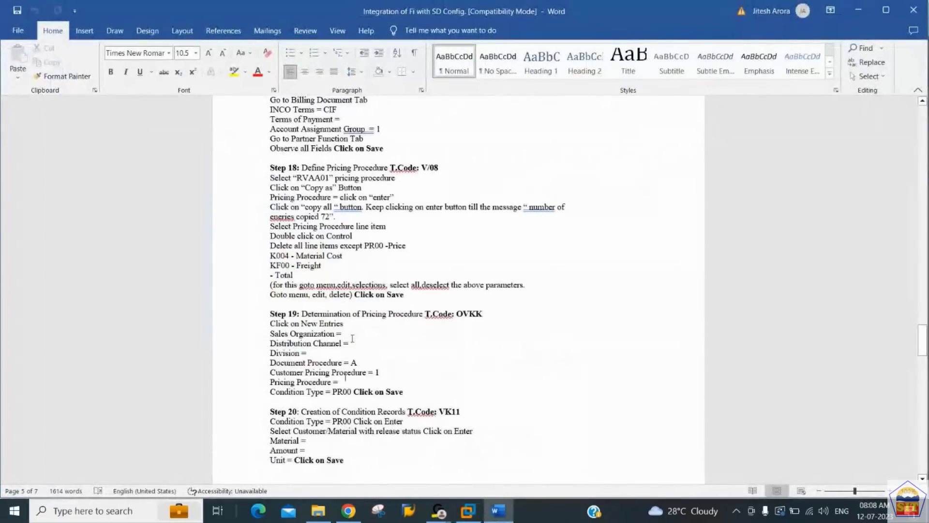
key("Down")
key("Right")
key("Right")
key("Right")
key("Right")
key("Right")
key("Right")
key("Right")
key("Right")
key("Right")
key("Right")
key("Right")
key("Right")
key("Right")
key("Right")
key("Right")
key("Right")
key("Right")
key("Right")
key("Right")
key("Right")
key("Left")
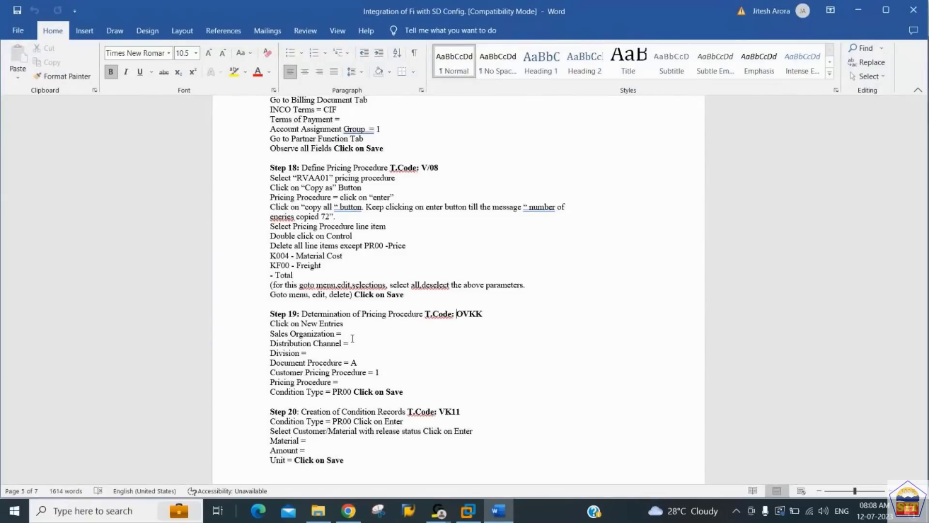
key("shift+Right")
key("shift+Right")
key("shift+Right")
key("shift+Right")
key("shift+Right")
key("shift+Left")
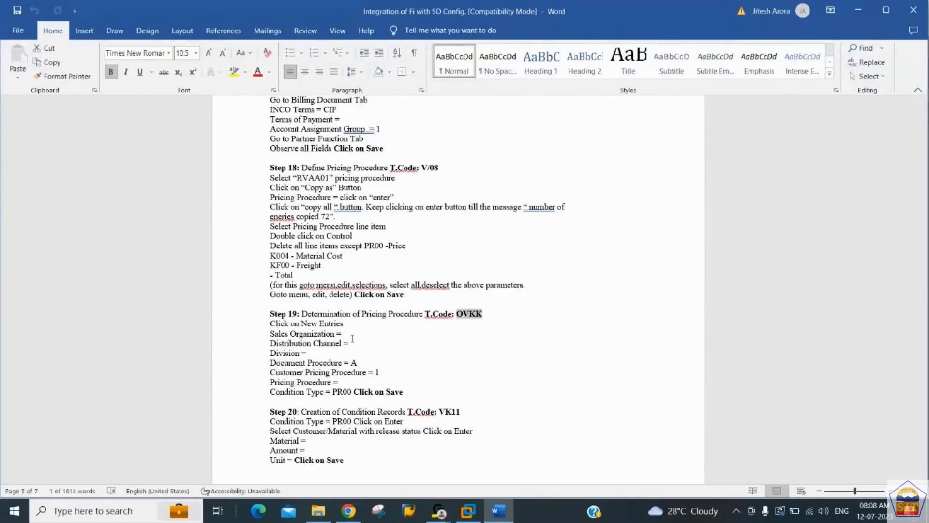
key("ctrl+c")
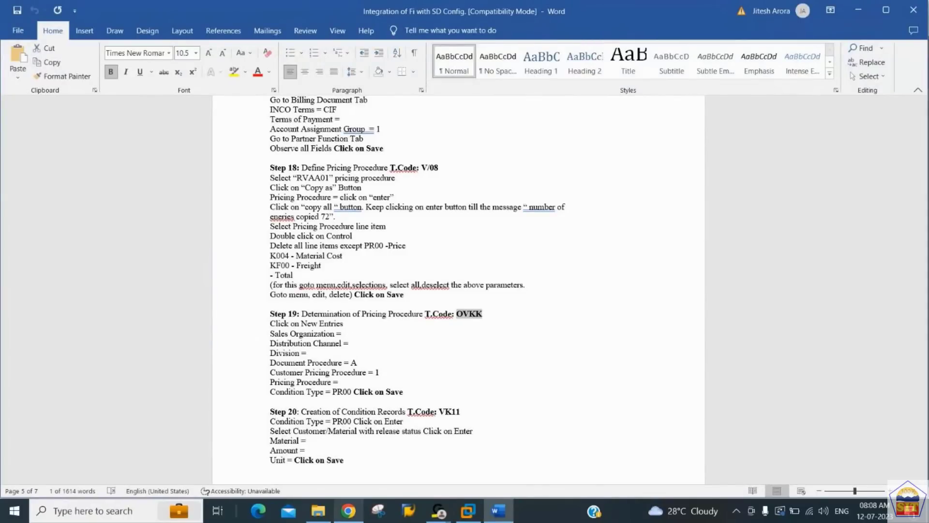
Step: Return to SAP in the virtual machine and open transaction OVKK with the command /novkk
left_click(467, 516)
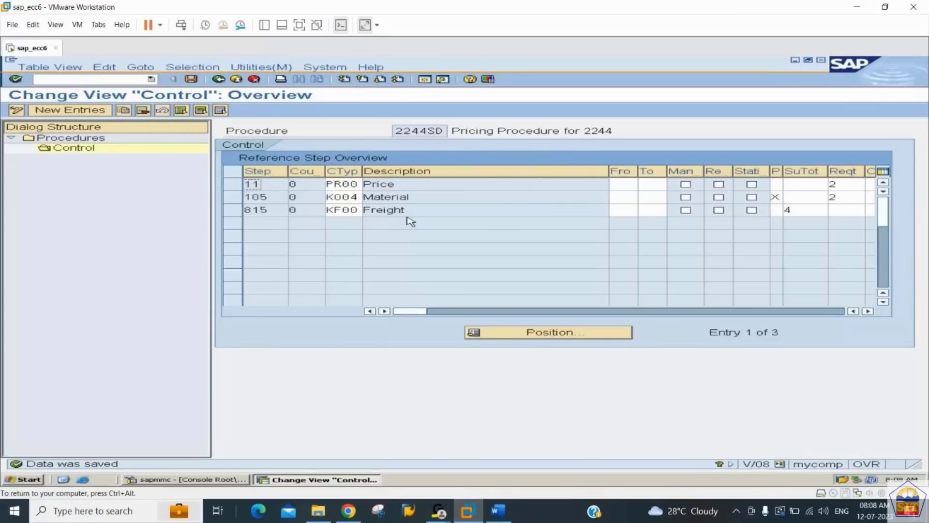
left_click(97, 78)
type("/n")
key("ctrl+v")
key("BackSpace")
key("BackSpace")
key("BackSpace")
key("BackSpace")
key("BackSpace")
key("BackSpace")
key("BackSpace")
key("BackSpace")
key("BackSpace")
key("BackSpace")
key("BackSpace")
key("BackSpace")
key("BackSpace")
key("BackSpace")
key("BackSpace")
key("BackSpace")
key("BackSpace")
key("BackSpace")
type("ovkk")
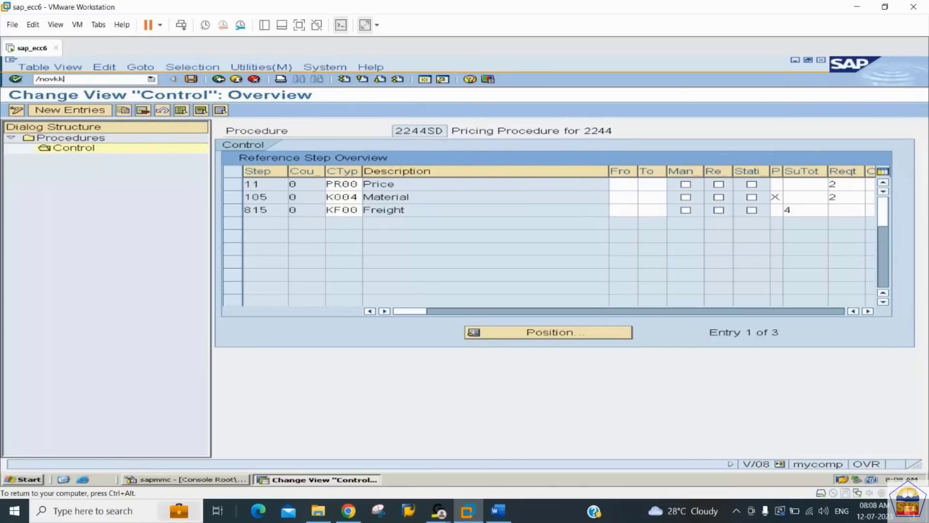
key("Return")
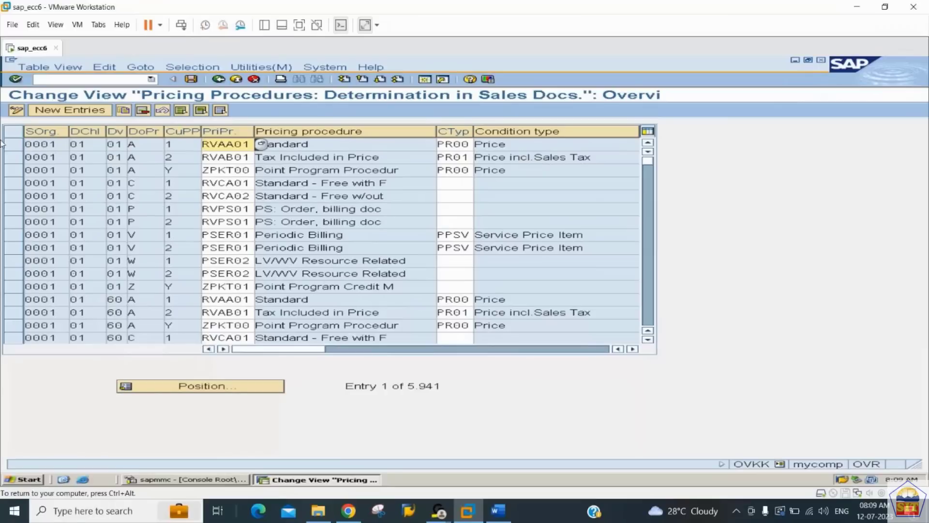
Step: Start a new pricing procedure determination entry with sales organization 2244, distribution channel 44 and division 44
left_click(79, 111)
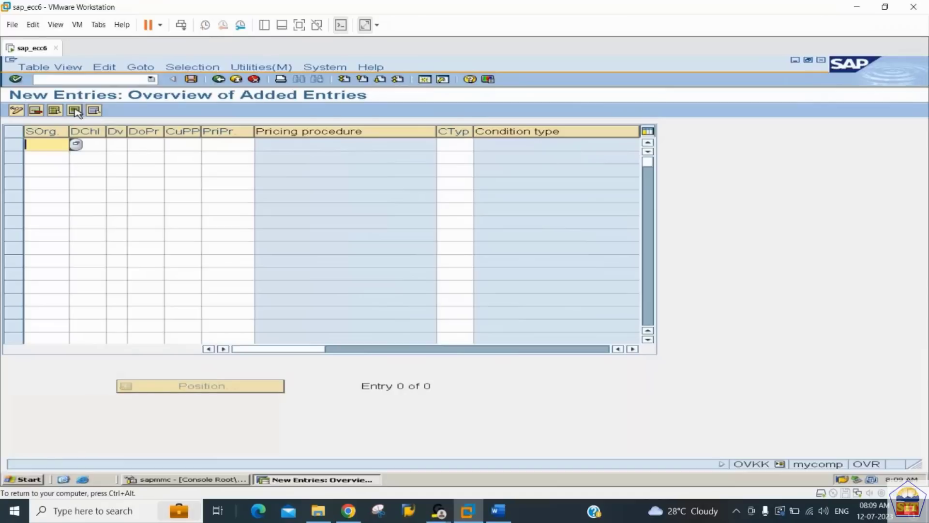
type("2244")
key("Tab")
type("44")
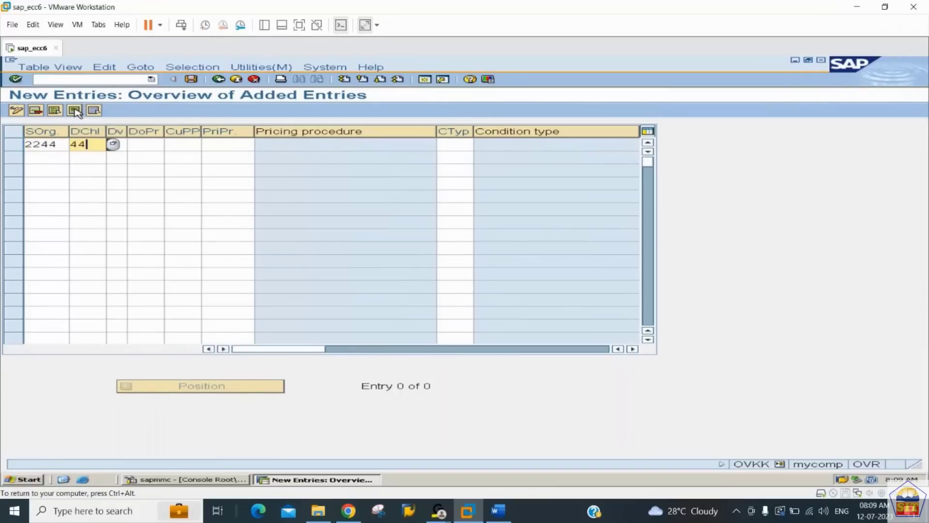
key("Tab")
type("44")
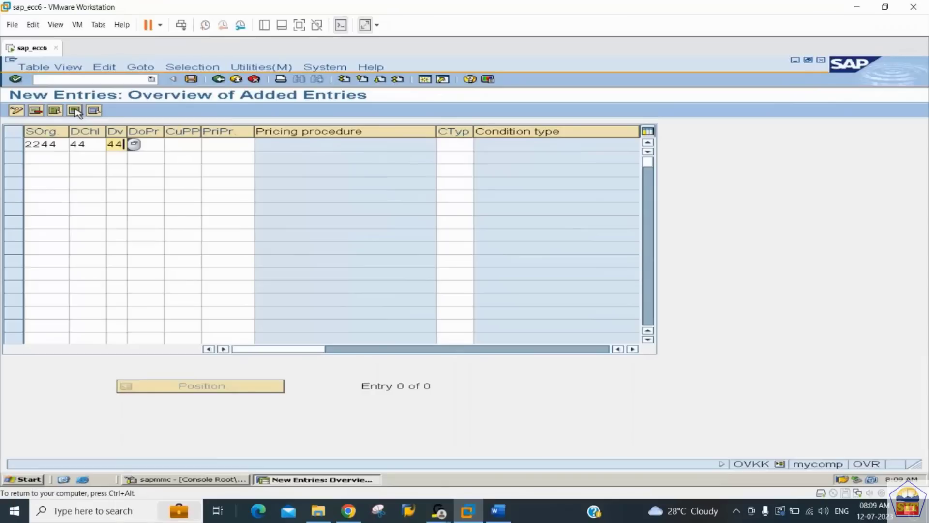
key("Tab")
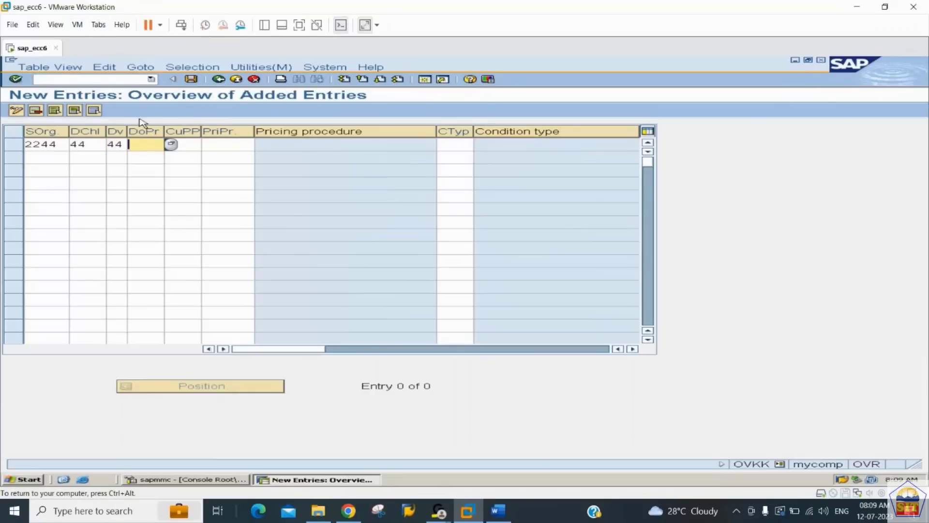
Step: Set the entry's document procedure to A (Standard) and its customer pricing procedure to 1 (Standard)
left_click(171, 144)
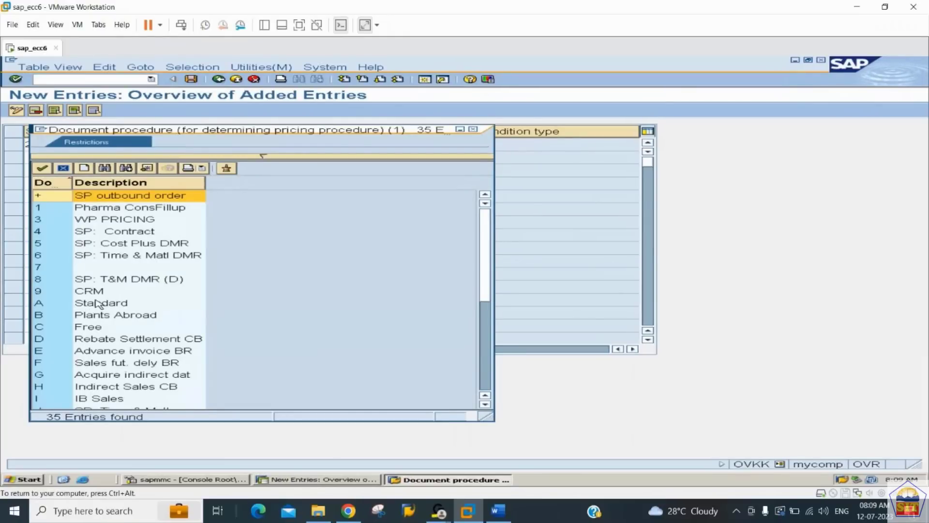
double_click(97, 303)
left_click(187, 144)
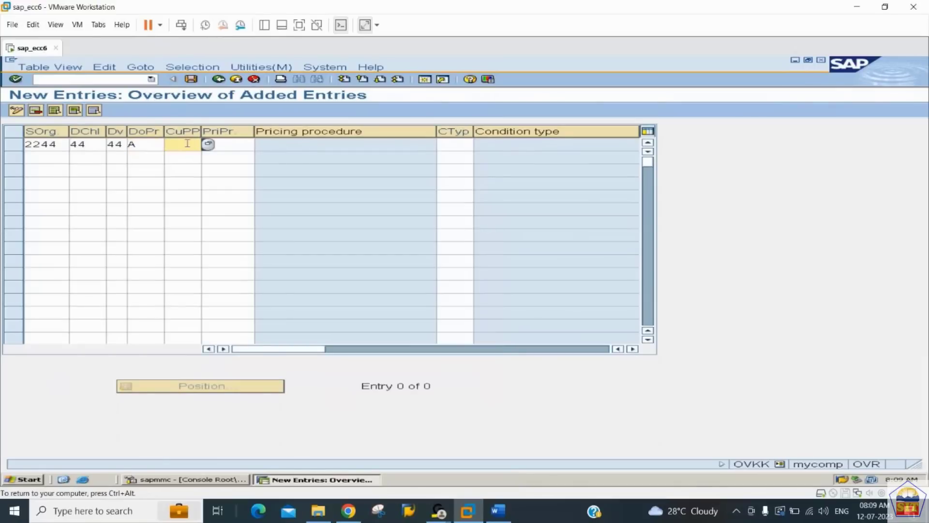
left_click(208, 144)
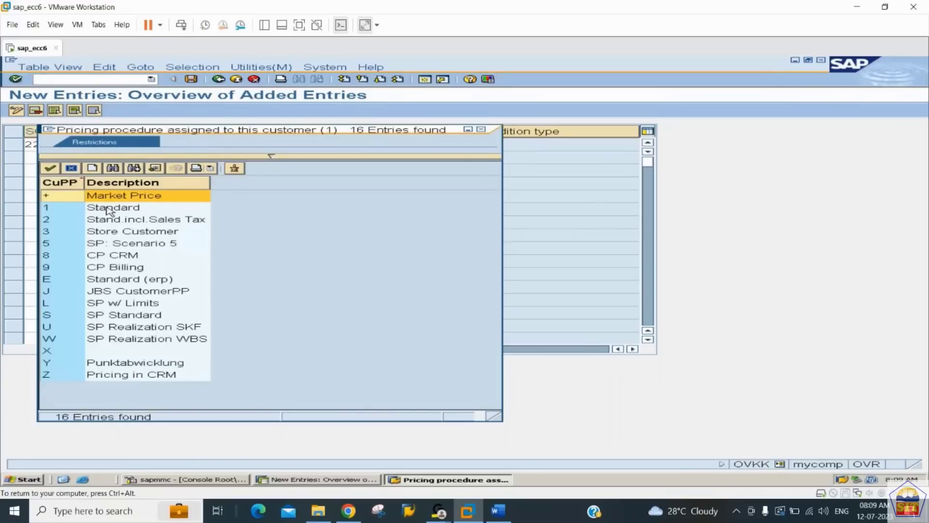
double_click(107, 208)
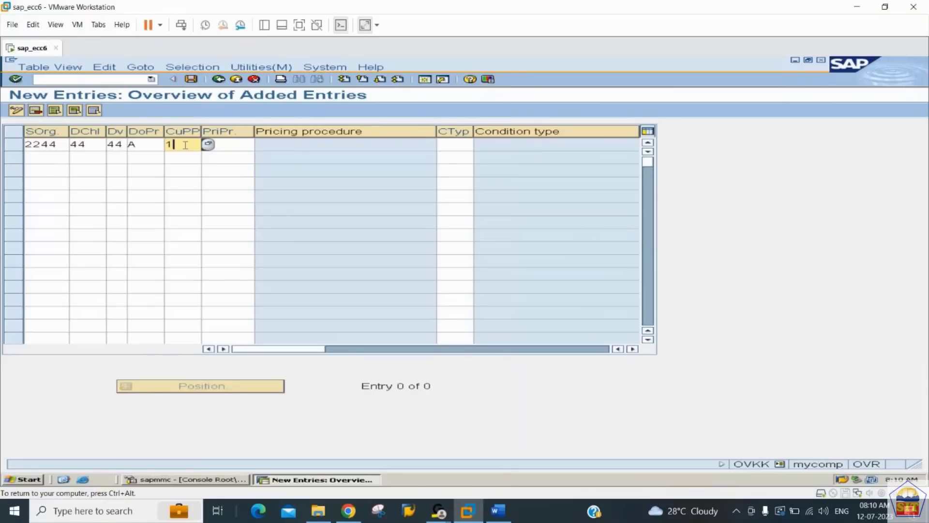
Step: Assign pricing procedure 2244SD and condition type PR00 to the new entry
key("Return")
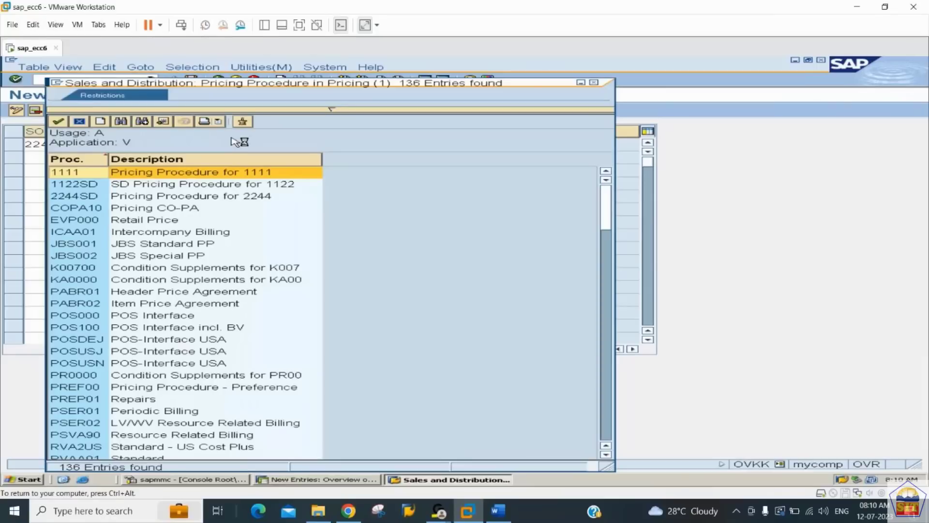
left_click(97, 198)
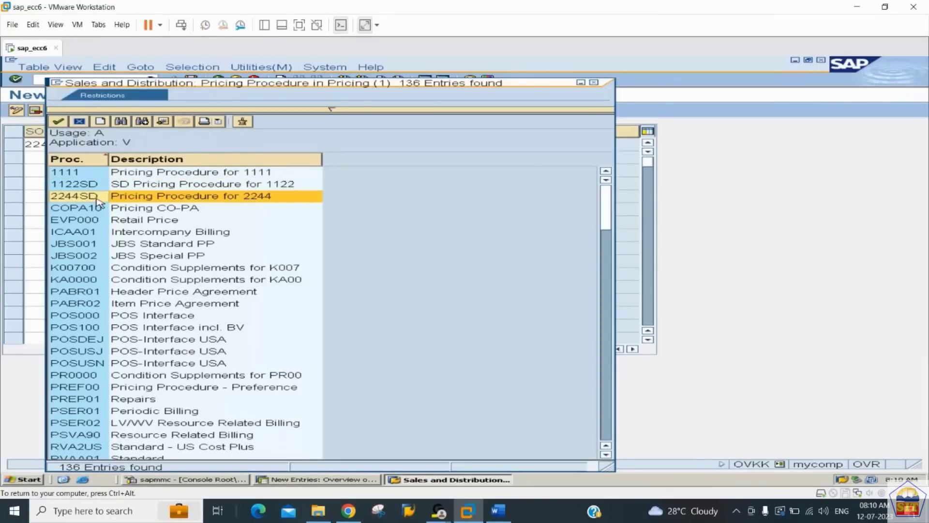
double_click(97, 198)
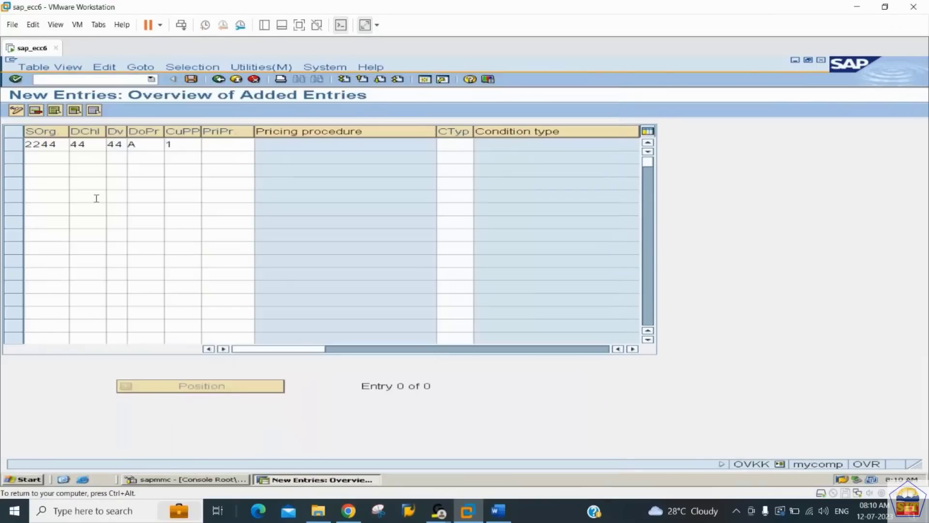
left_click(463, 142)
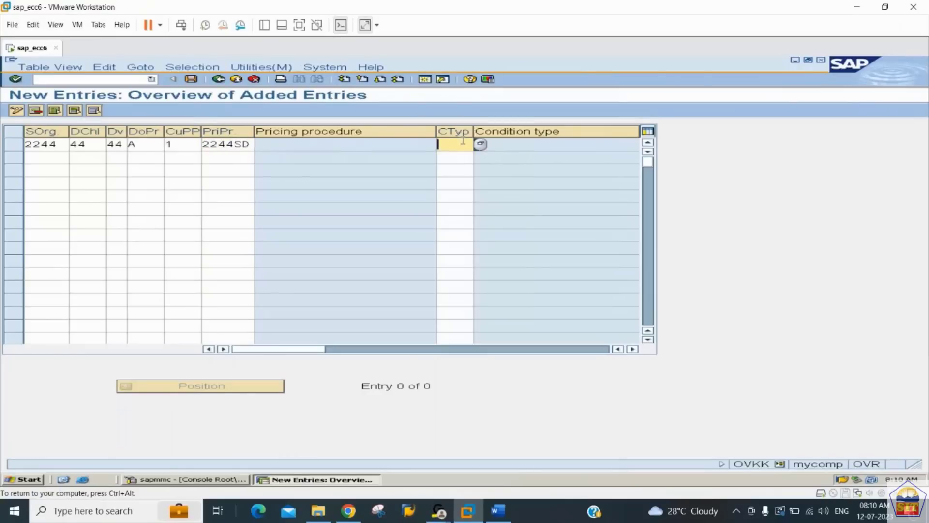
type("pro")
key("BackSpace")
type("00")
key("Return")
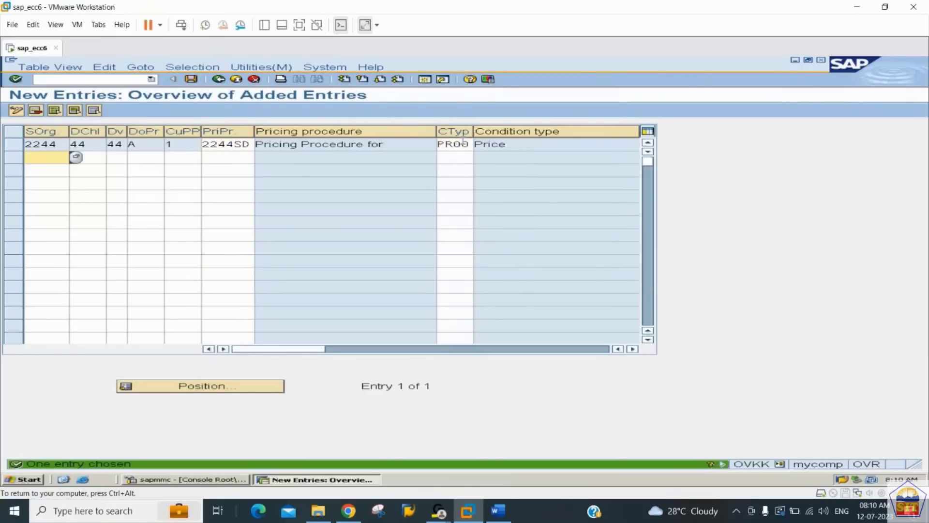
Step: Save the entry to customizing request ECCK900022 and go back to the SAP Easy Access screen
key("ctrl+s")
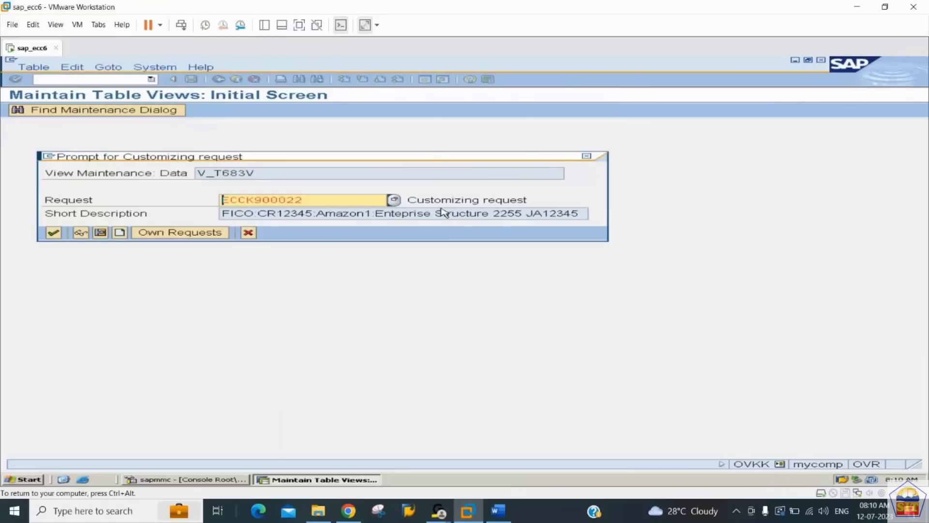
key("Return")
left_click(218, 80)
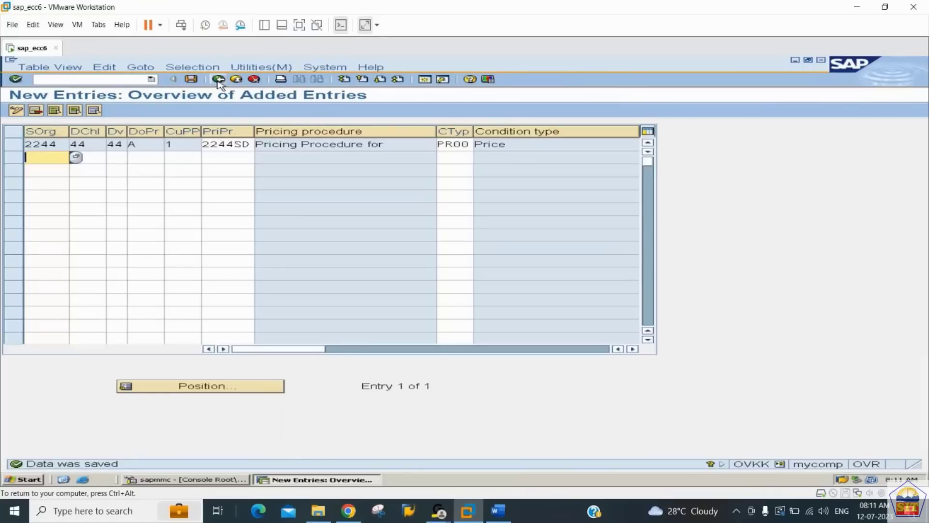
left_click(219, 79)
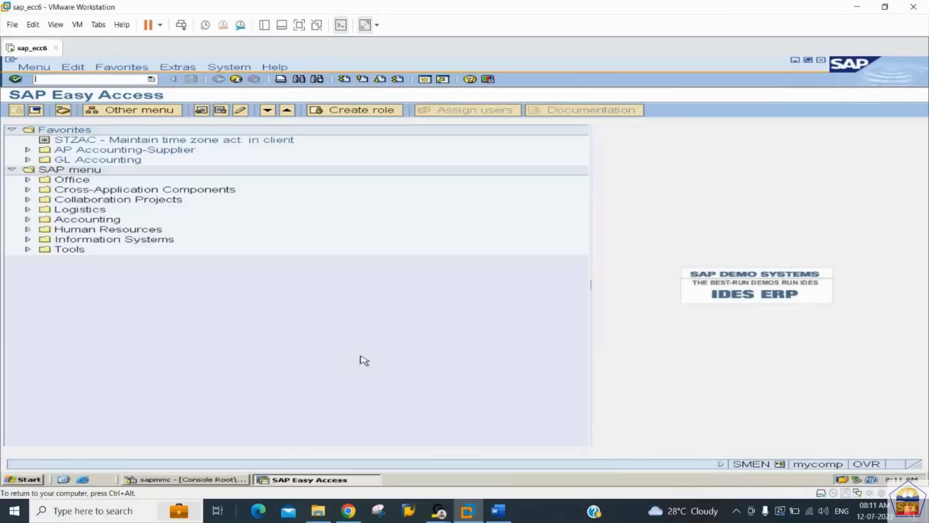
Step: Switch to the Word integration notes and read Step 20 on creating condition records, highlighting its transaction code VK11
left_click(499, 513)
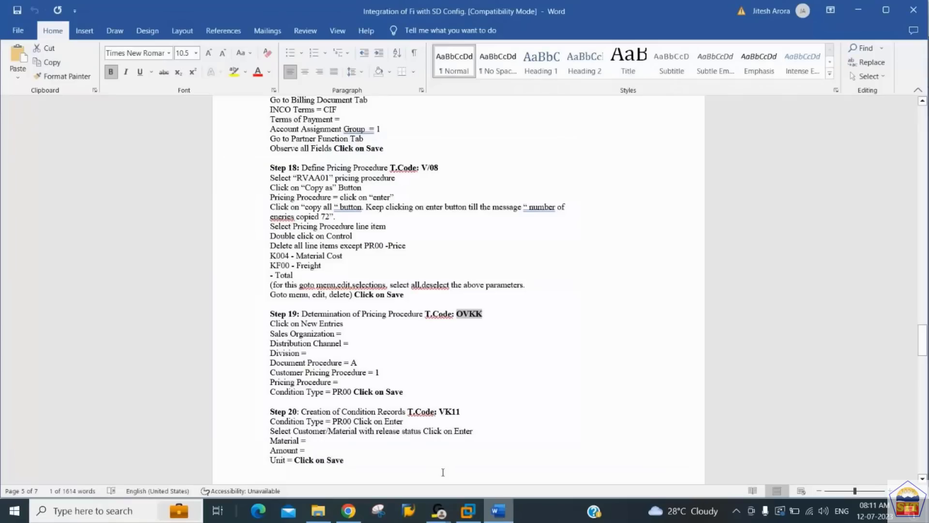
left_click(372, 382)
scroll(372, 383, "down", 3)
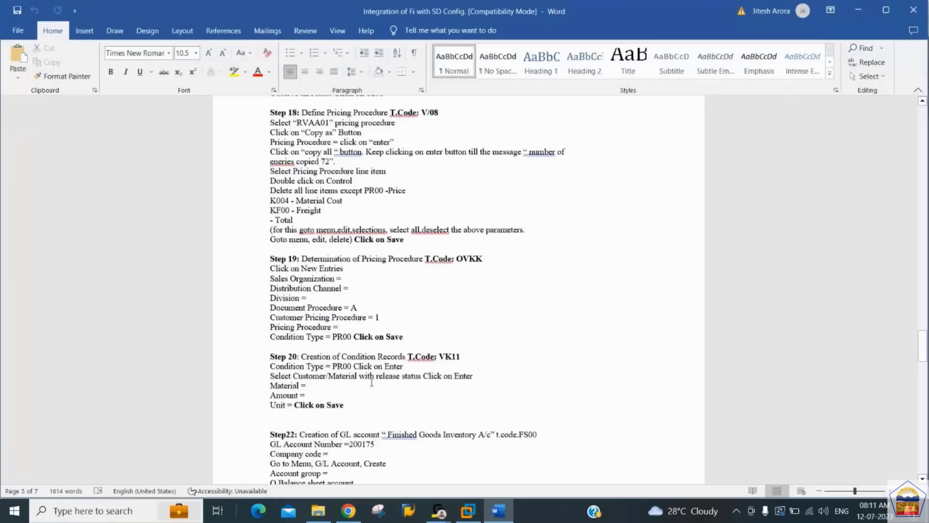
key("Up")
key("Up")
key("Up")
key("Up")
key("Up")
key("Up")
key("Up")
key("Up")
key("Up")
key("Up")
key("Up")
key("Up")
key("Up")
key("Up")
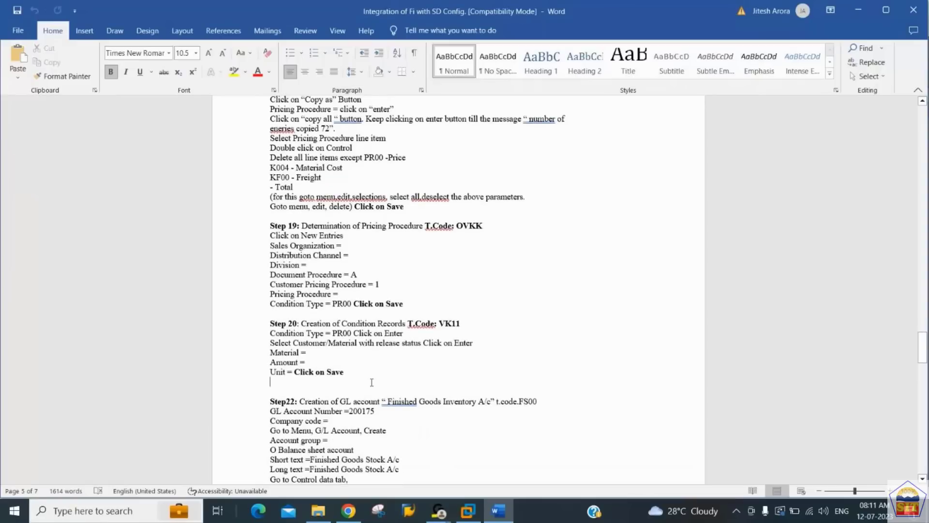
key("Up")
key("Right")
key("Right")
key("Right")
key("Right")
key("Right")
key("Right")
key("Right")
key("Right")
key("Right")
key("Right")
key("Right")
key("Right")
key("Right")
key("Right")
key("Right")
key("Right")
key("Right")
key("Right")
key("Right")
key("Right")
key("Right")
key("Right")
key("Right")
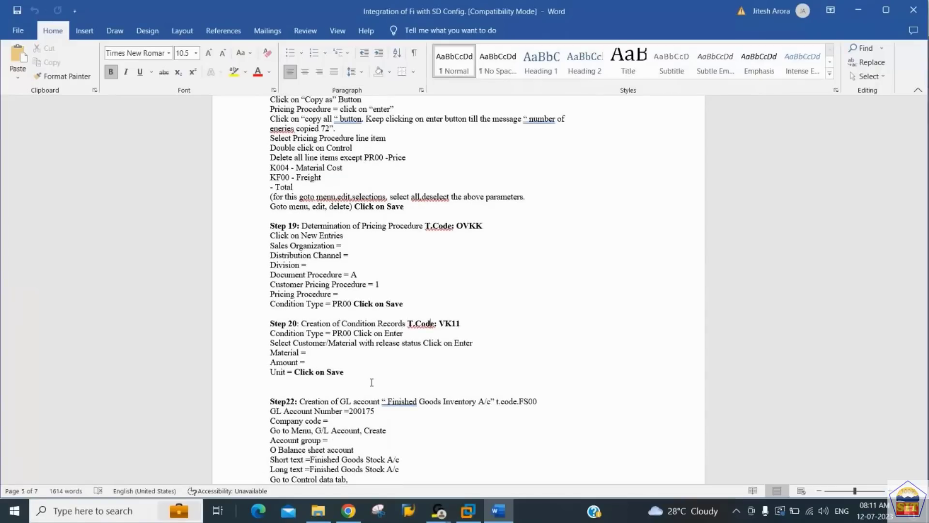
key("Right")
key("Right")
key("Right")
key("Right")
key("Right")
key("shift+Right")
key("shift+Right")
key("shift+Right")
key("shift+Right")
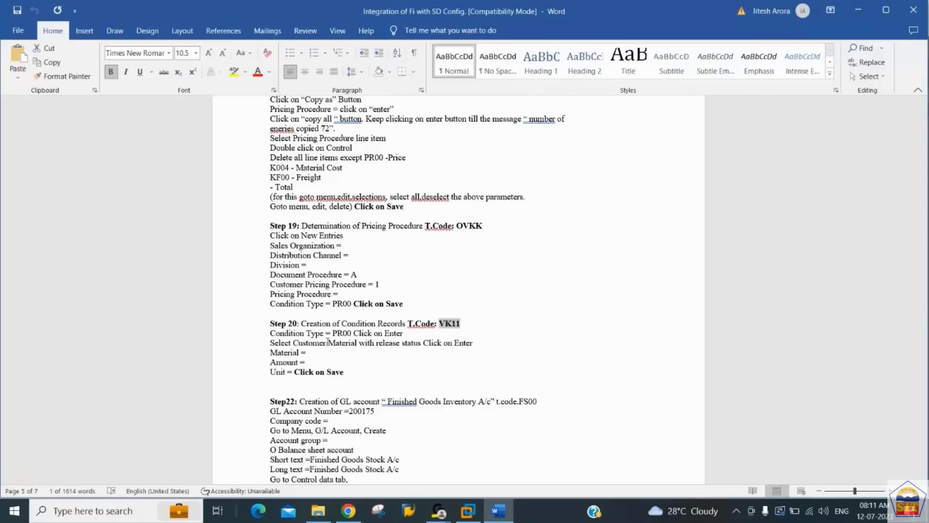
Step: Switch back to SAP and start VK11 for condition type PR00 with the Customer/material with release status key combination
key("alt+Tab")
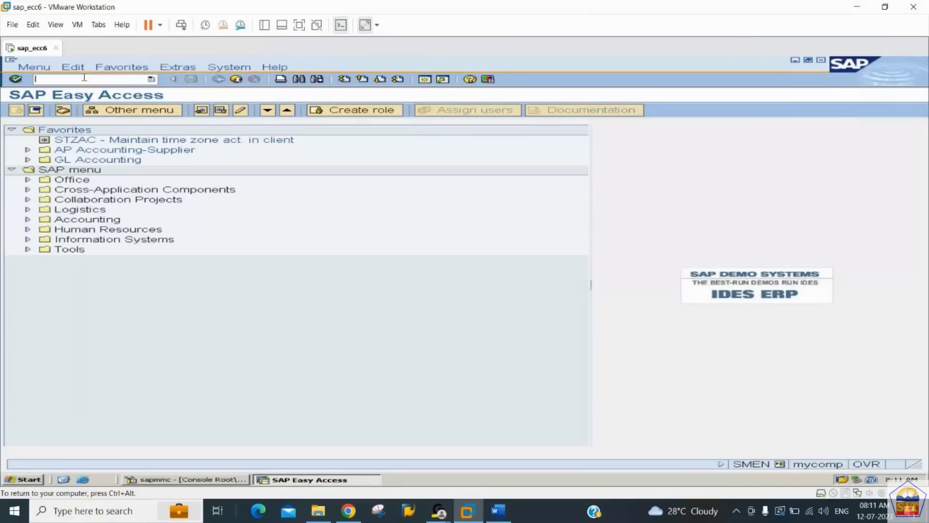
type("vk11")
key("Return")
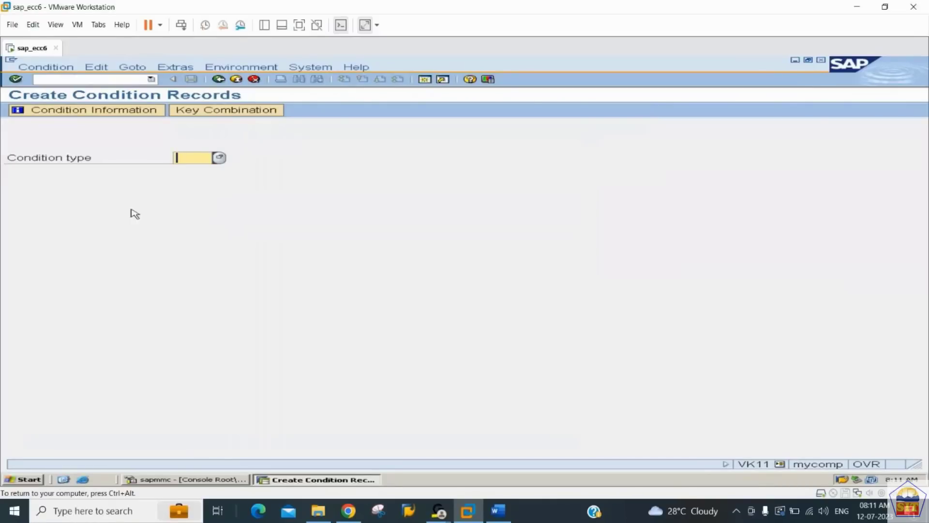
type("pr00")
key("Return")
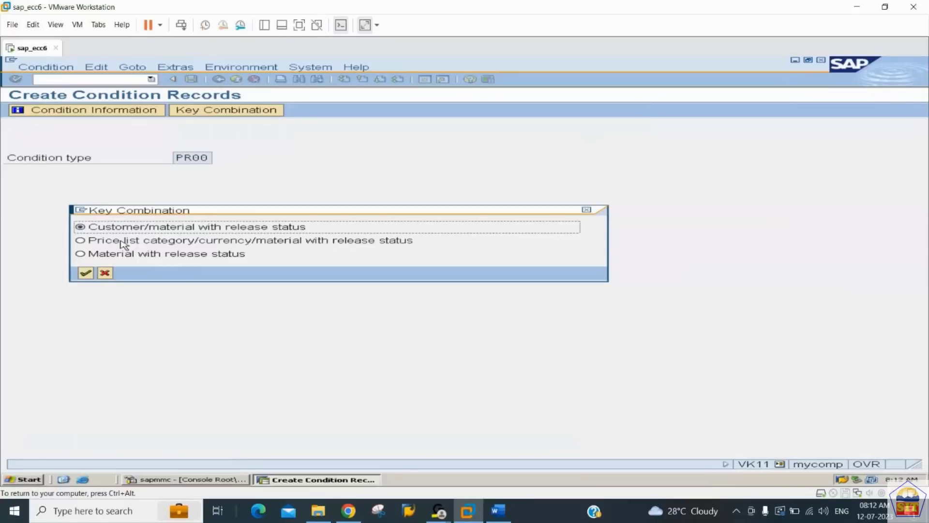
key("Return")
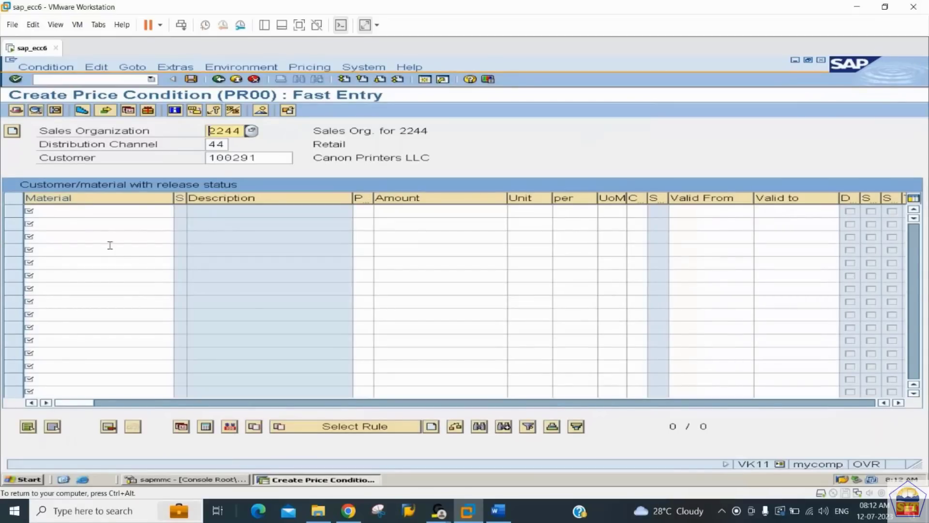
Step: Enter a price condition for material FG2244 with an amount of 100 USD
left_click(98, 212)
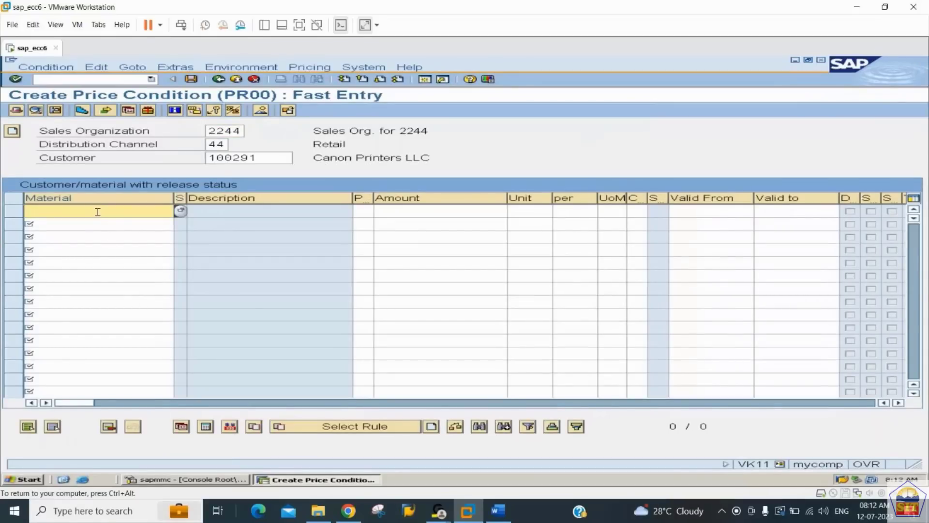
type("fg2244")
key("Tab")
key("Tab")
type("1")
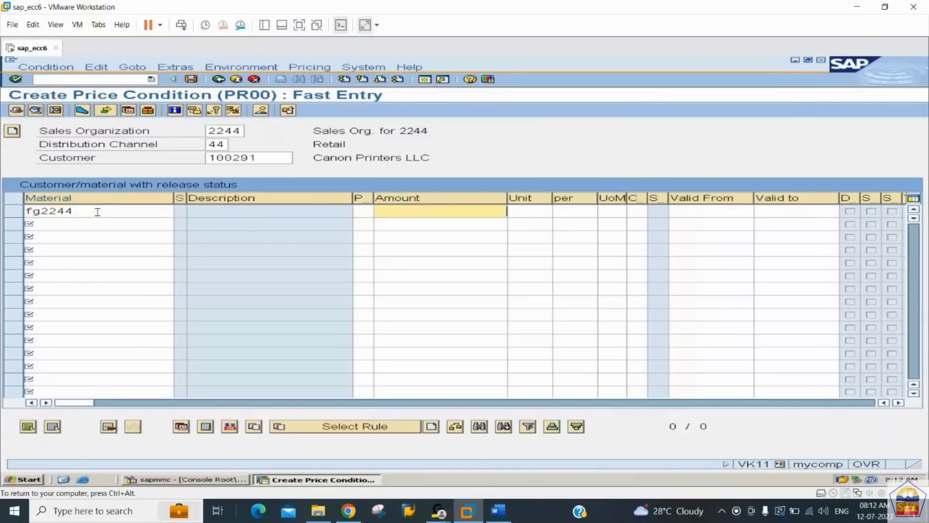
type("00")
key("Tab")
type("usd")
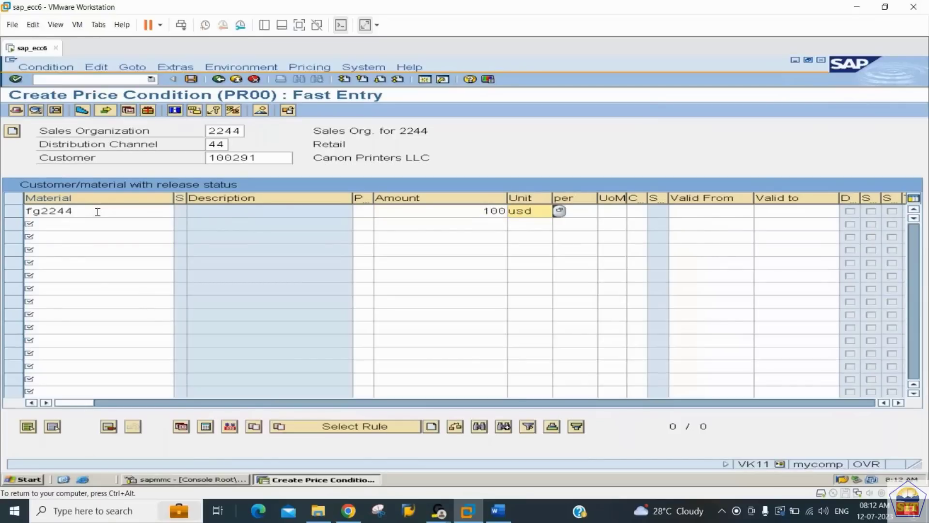
key("Tab")
key("Return")
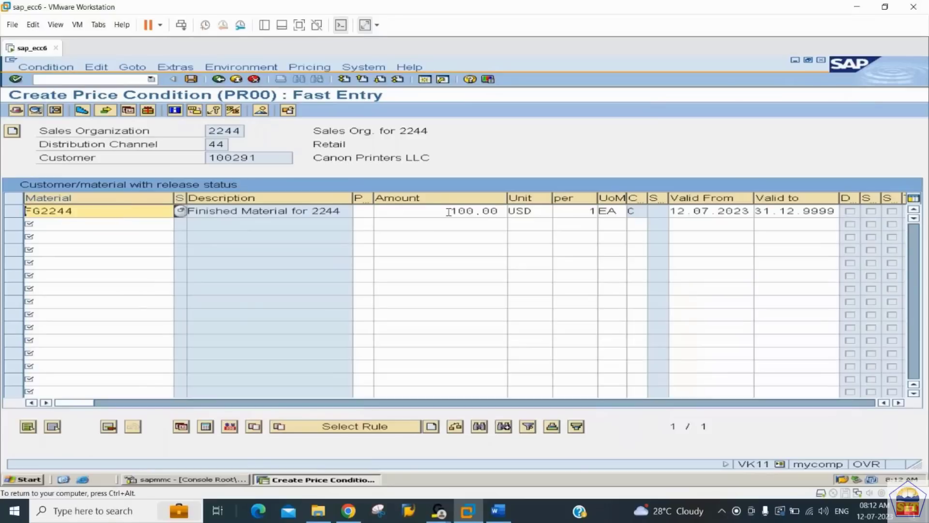
Step: Check the condition line's amount and validity dates, and save the price condition record
left_click_drag(449, 212, 498, 206)
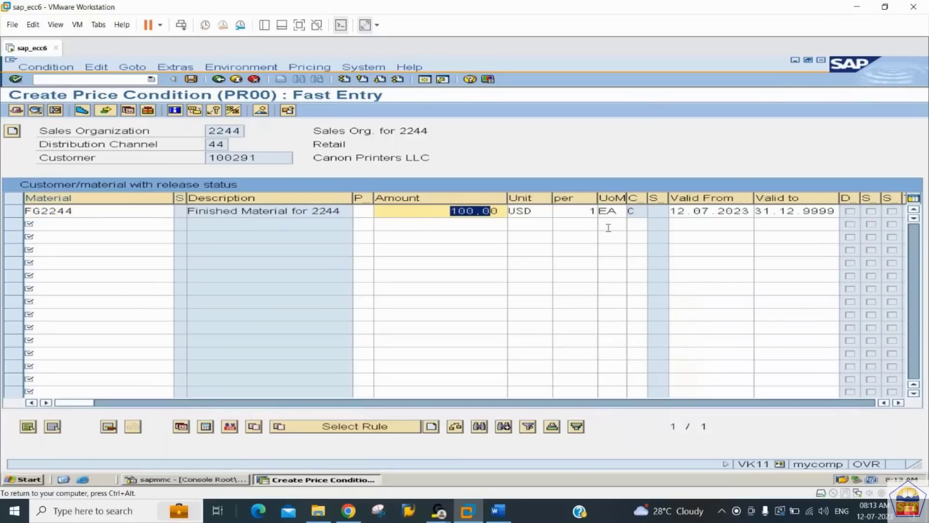
left_click_drag(688, 212, 838, 210)
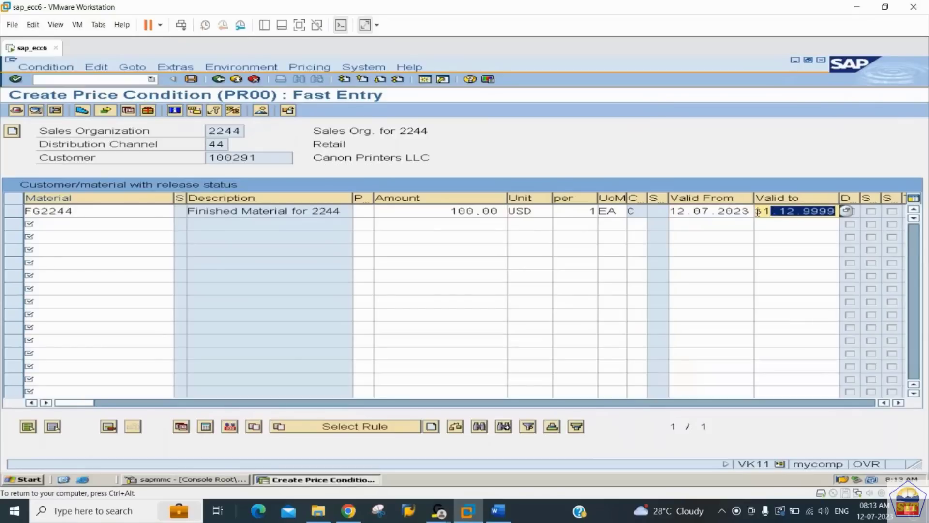
left_click_drag(758, 211, 830, 212)
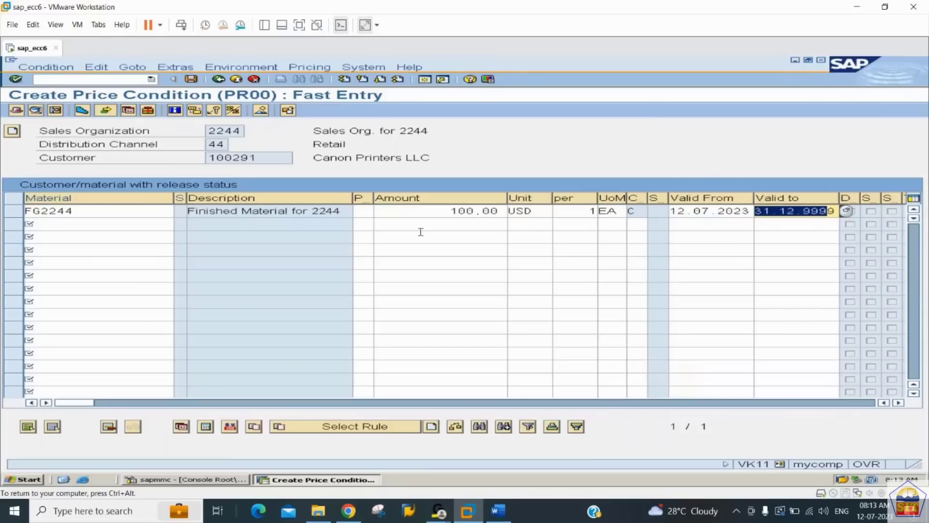
left_click(191, 79)
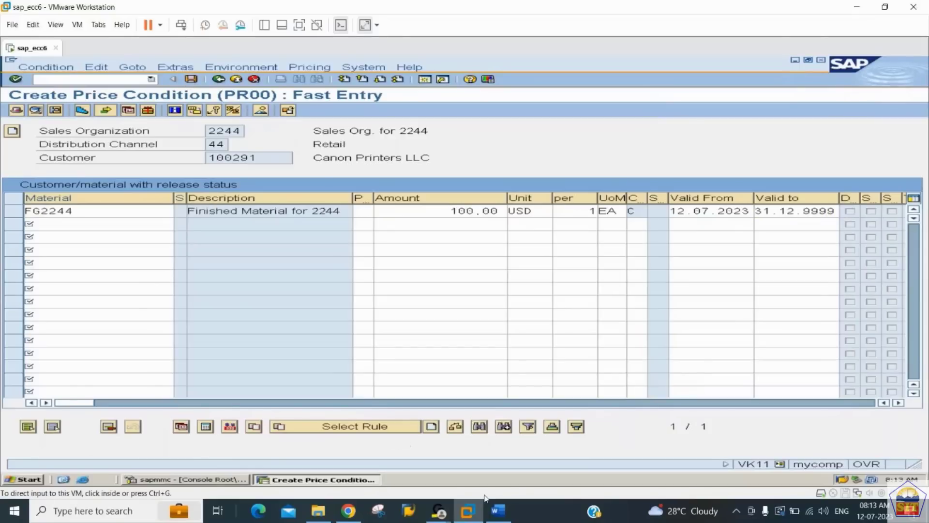
left_click(503, 514)
left_click(504, 514)
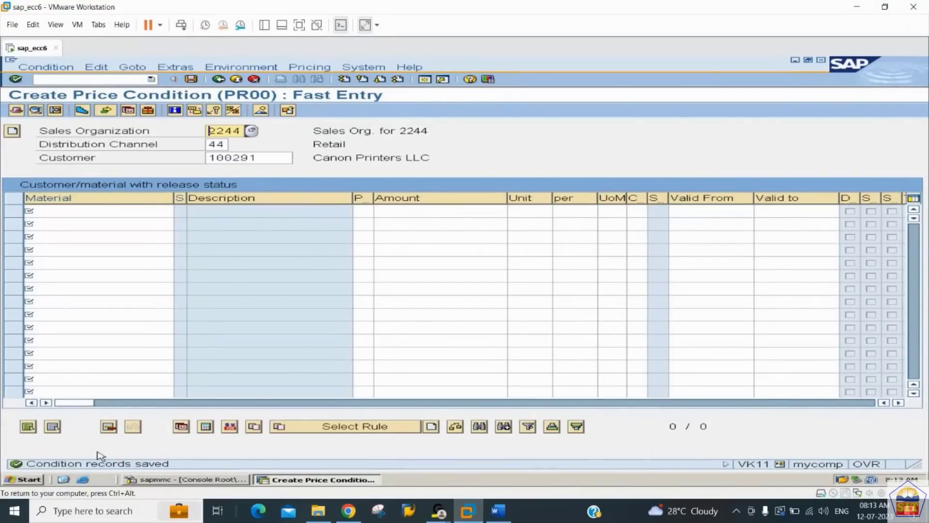
Step: Switch to the Word notes and read Step 22 on creating the Finished Goods Inventory G/L account
left_click(498, 511)
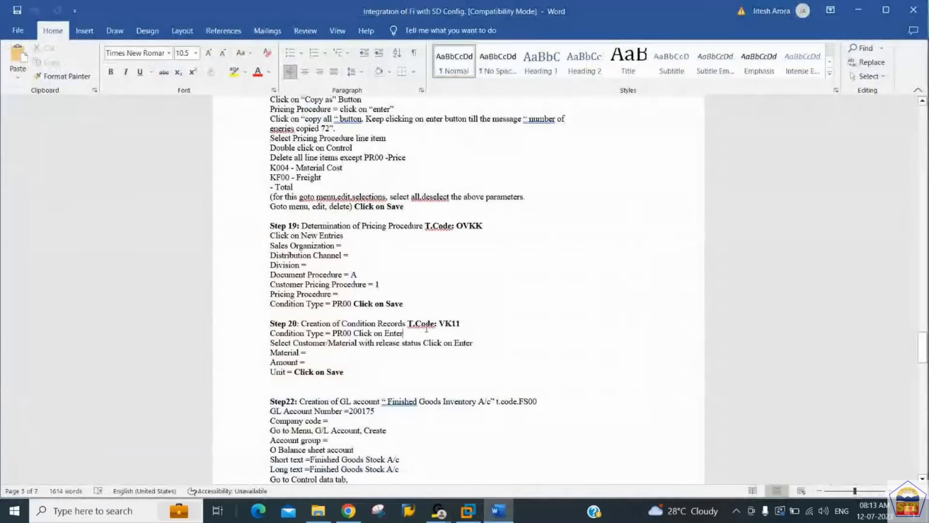
key("Down")
key("Down")
key("Down")
key("Down")
key("Down")
key("Down")
key("Down")
key("Down")
key("Down")
key("Down")
key("Down")
key("Down")
key("Down")
key("Down")
key("Down")
key("Down")
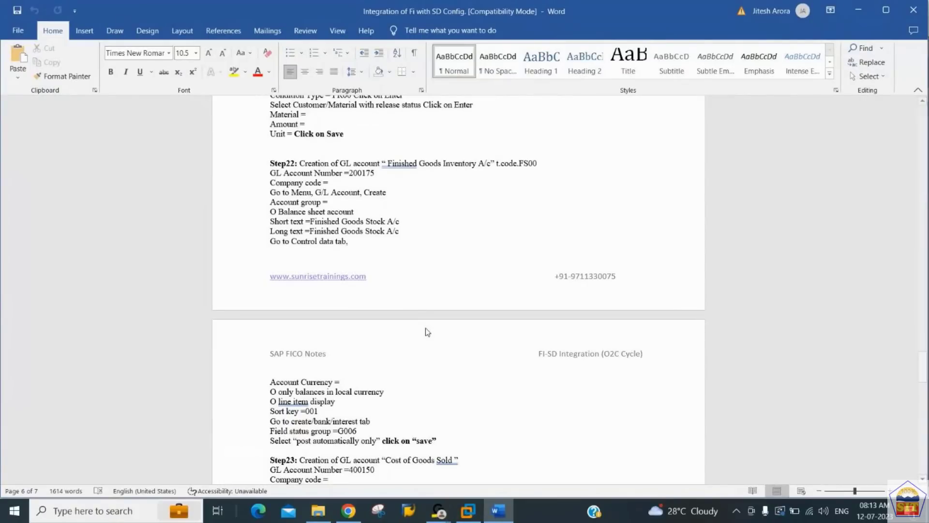
key("Return")
type("Go to Menu, G/L Account, Create")
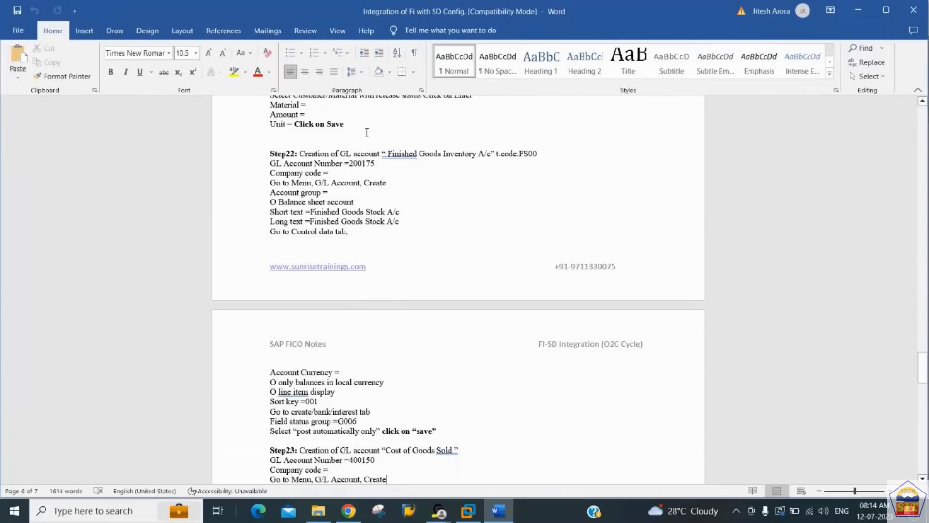
left_click(381, 169)
left_click(380, 163)
Step: Switch back to SAP and leave the price condition screen for transaction FS00
left_click(467, 511)
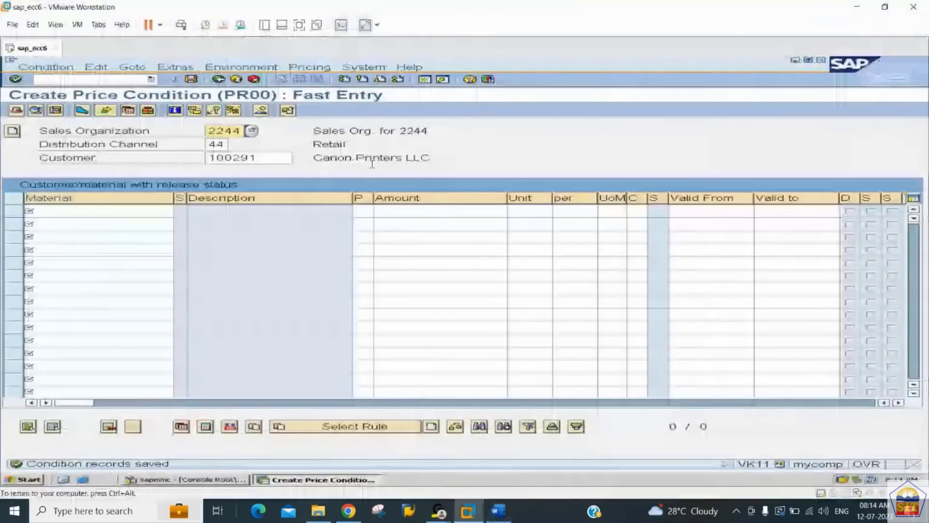
left_click(120, 80)
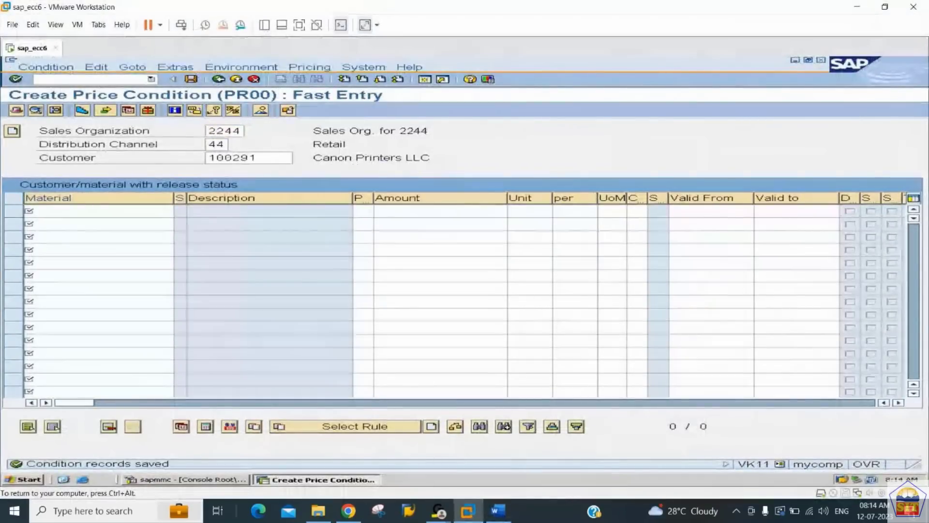
type("/nfs00")
key("Return")
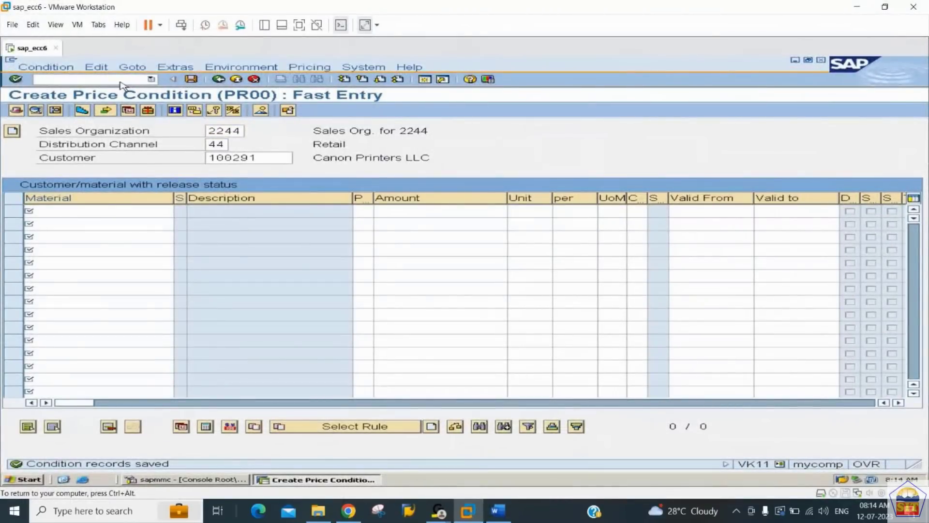
Step: Start creating G/L account 200175 in company code 2244
left_click(190, 132)
key("BackSpace")
key("BackSpace")
key("BackSpace")
key("BackSpace")
key("BackSpace")
key("BackSpace")
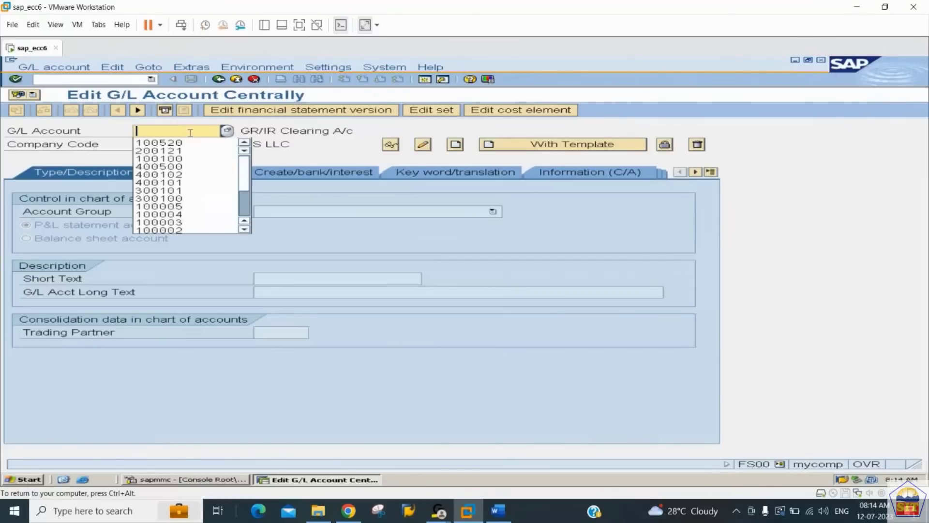
type("200175")
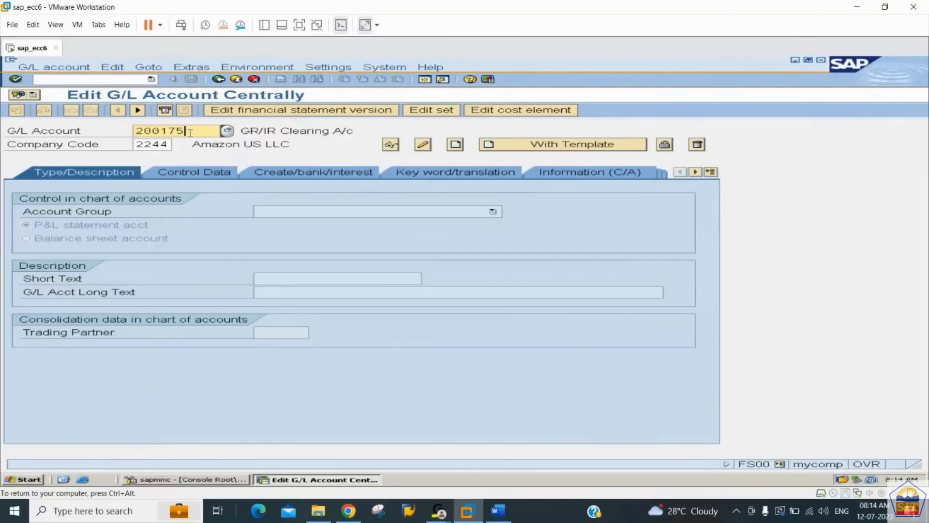
key("Tab")
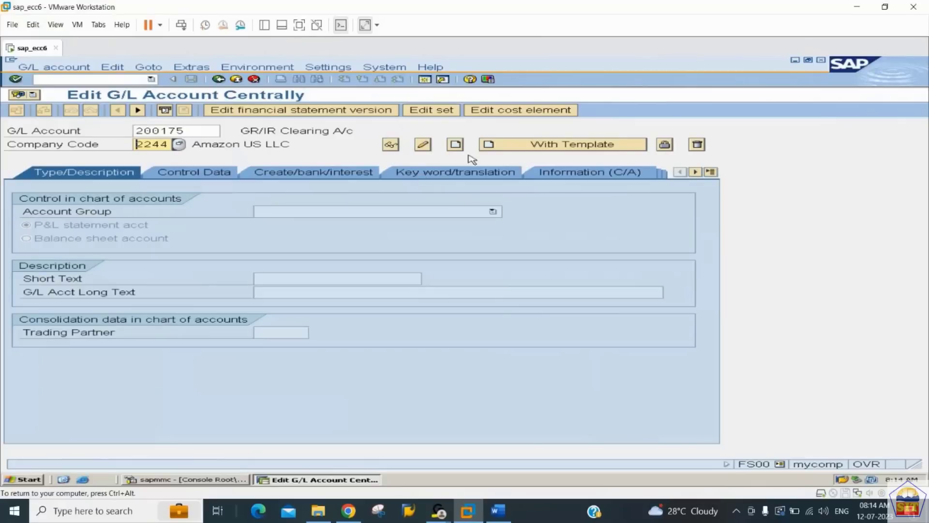
left_click(456, 146)
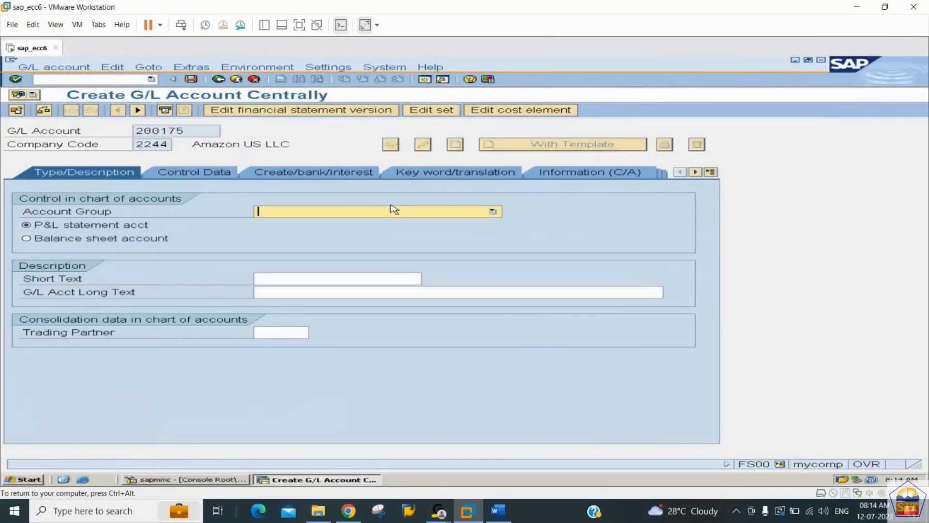
Step: Assign the account to group ASST Asset A/c Group and classify it as a balance sheet account
left_click(395, 217)
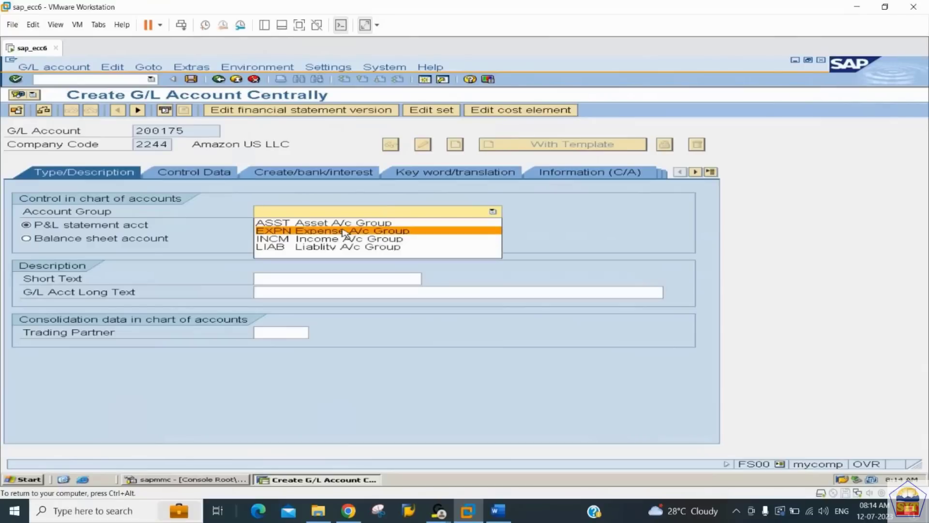
left_click(271, 221)
left_click(126, 238)
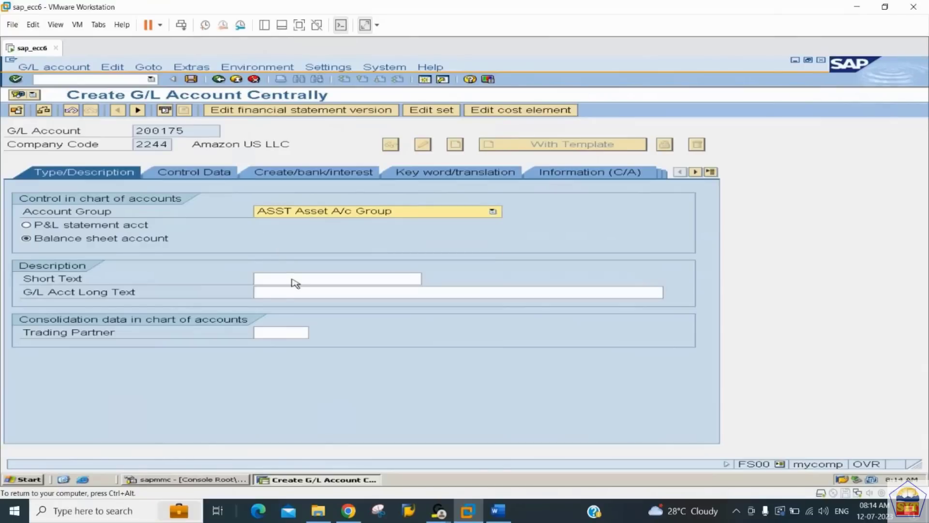
Step: Enter "Finished Stock A/c" as both the short text and the long text of the G/L account
left_click(297, 280)
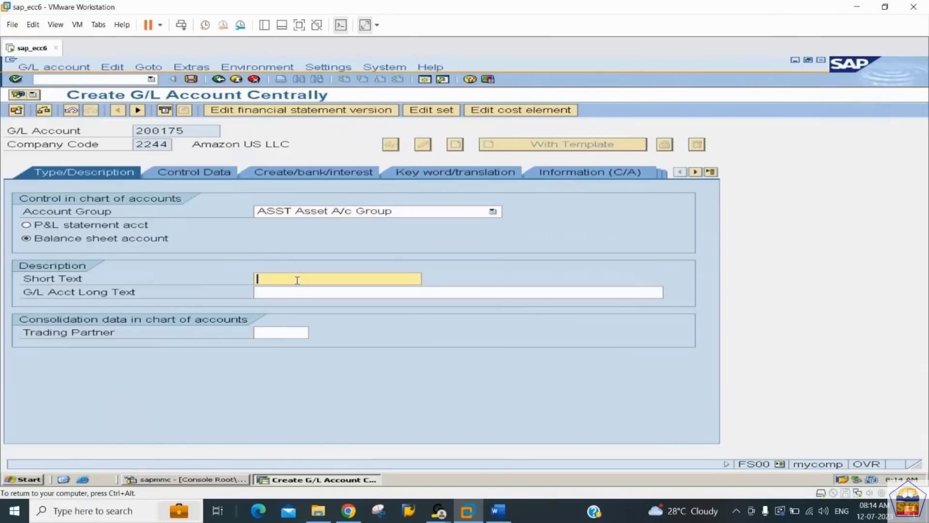
type("Finished Stock A/c")
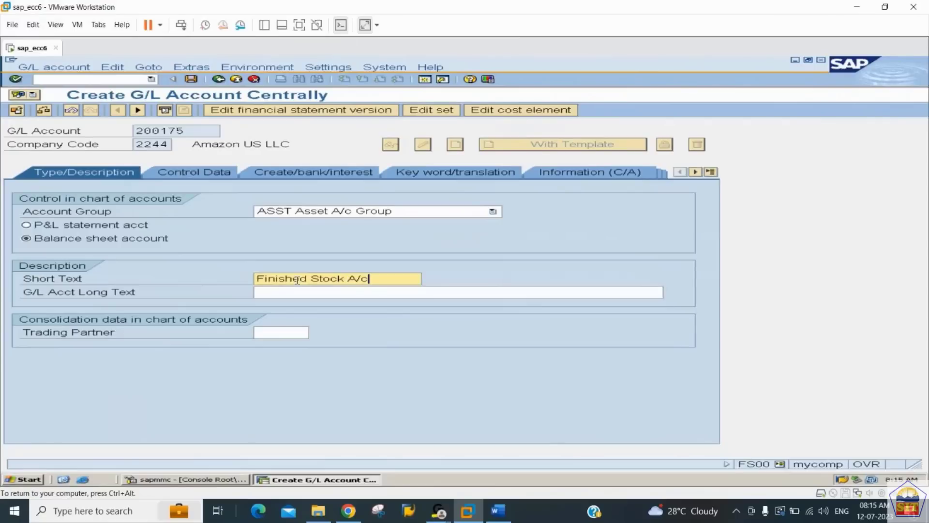
key("shift+Home")
key("ctrl+c")
key("Tab")
key("ctrl+v")
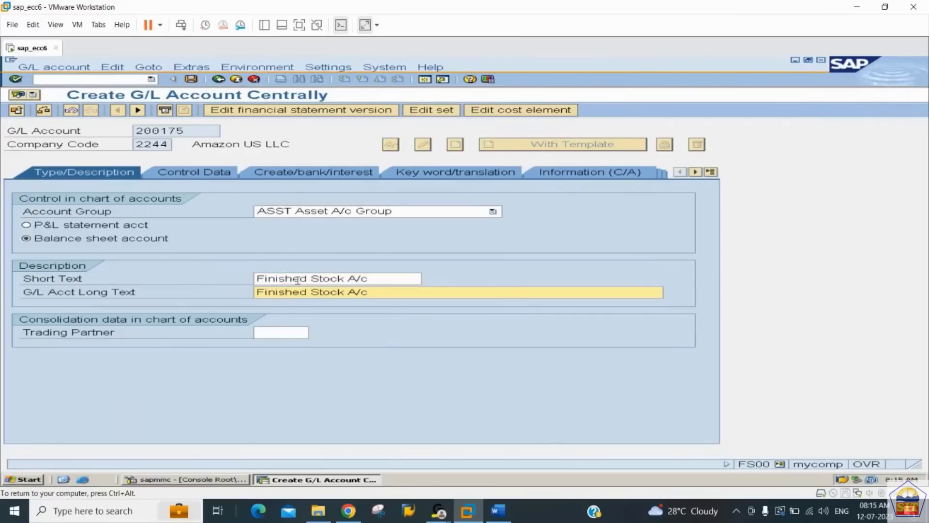
Step: Change the account's short text to "Finished Goods Stock"
left_click(309, 279)
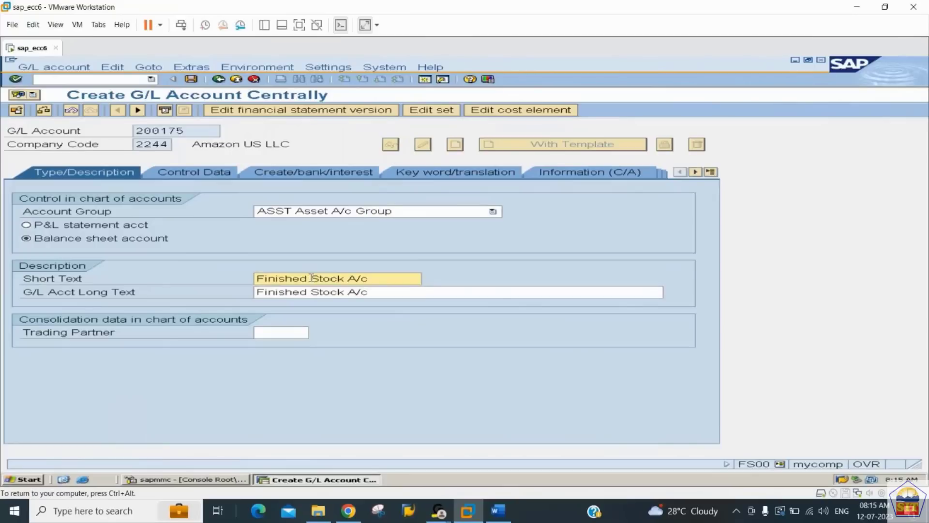
type("Goods Stock")
key("Tab")
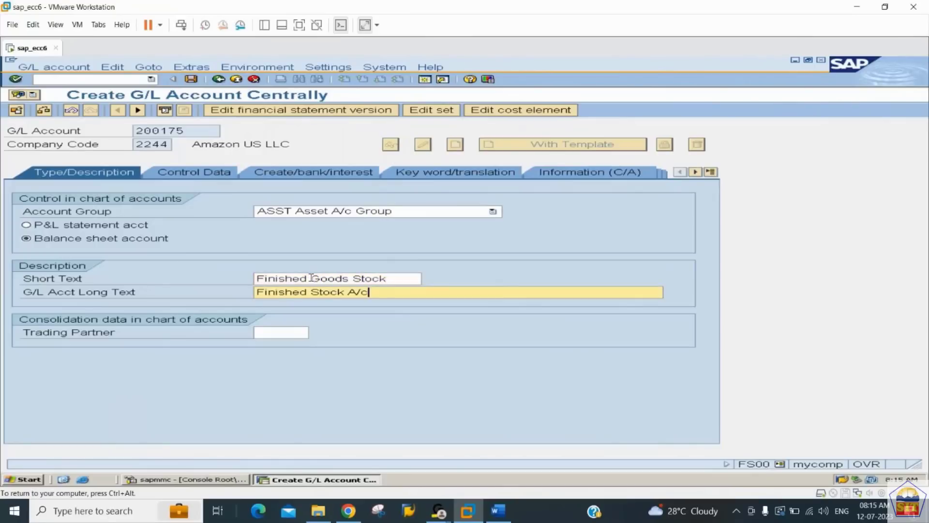
Step: Change the long text of G/L account 200175 to "Finished Goods Stock A/c"
key("BackSpace")
key("BackSpace")
key("BackSpace")
key("BackSpace")
key("BackSpace")
key("BackSpace")
key("BackSpace")
key("BackSpace")
key("BackSpace")
type("Goods Stock A/c")
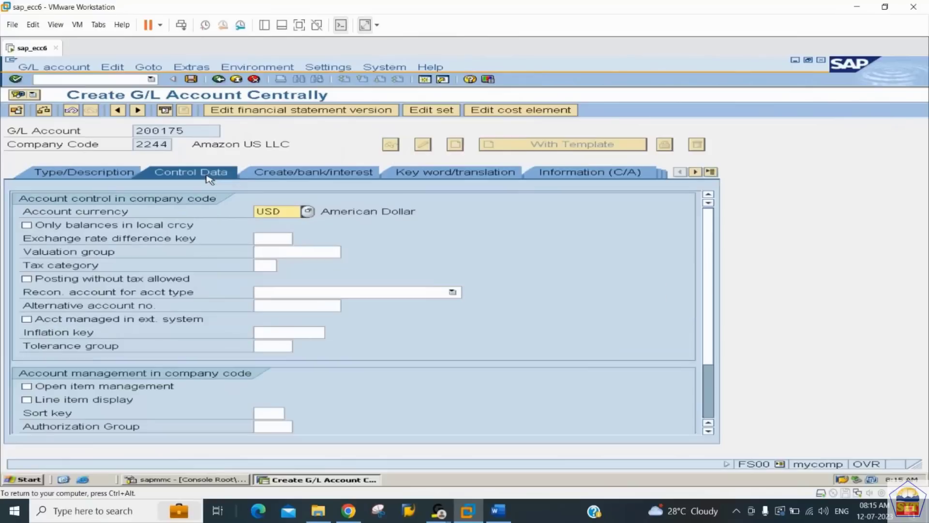
Step: In the control data, enable only balances in local currency and line item display, and set the sort key to 001
left_click(208, 175)
left_click(117, 224)
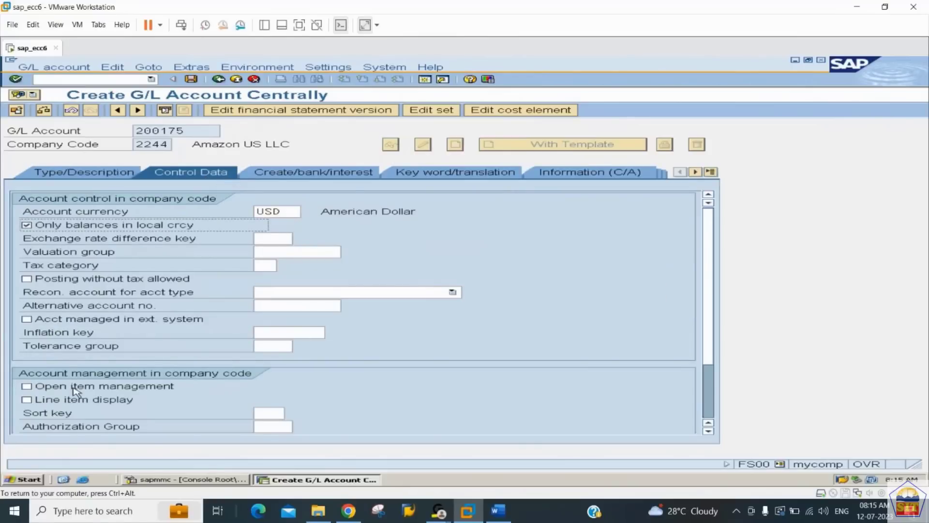
left_click(75, 400)
left_click(264, 412)
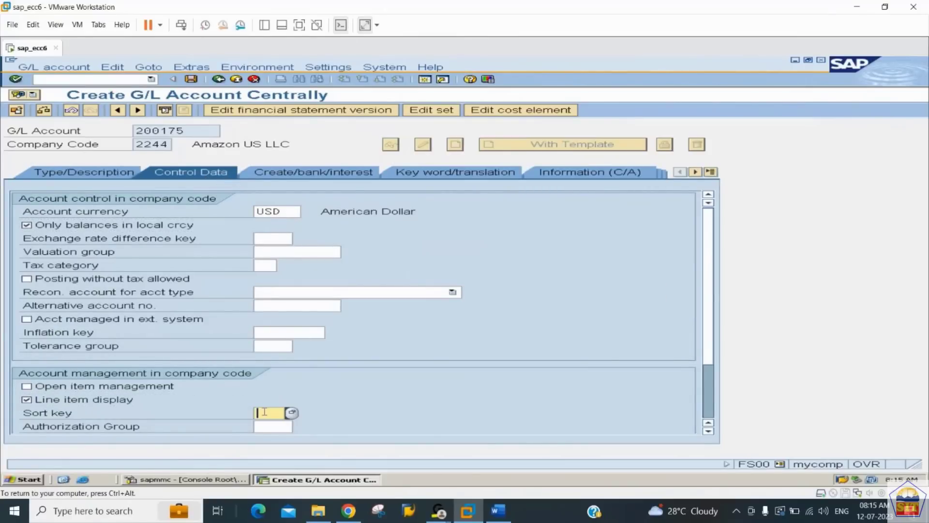
type("001")
key("Return")
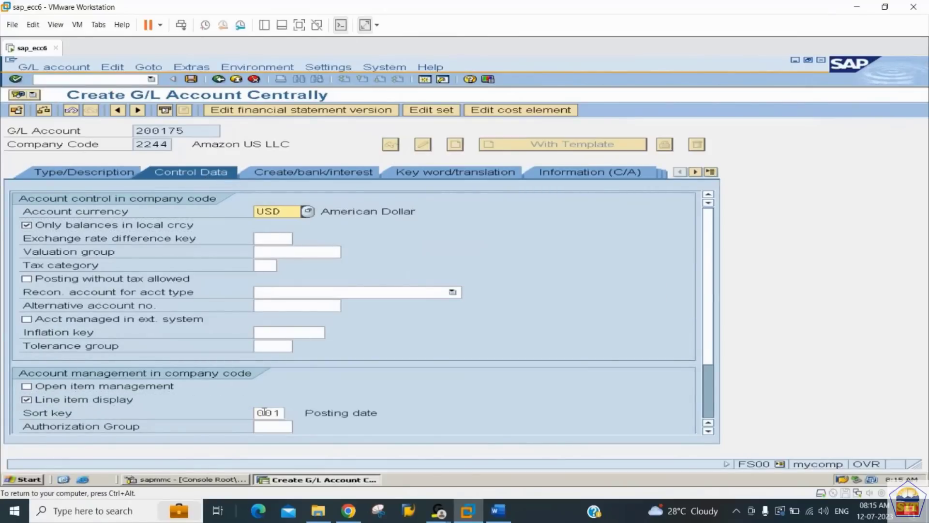
Step: Assign field status group G006 Material accounts, enable post automatically only, and save the account
left_click(339, 174)
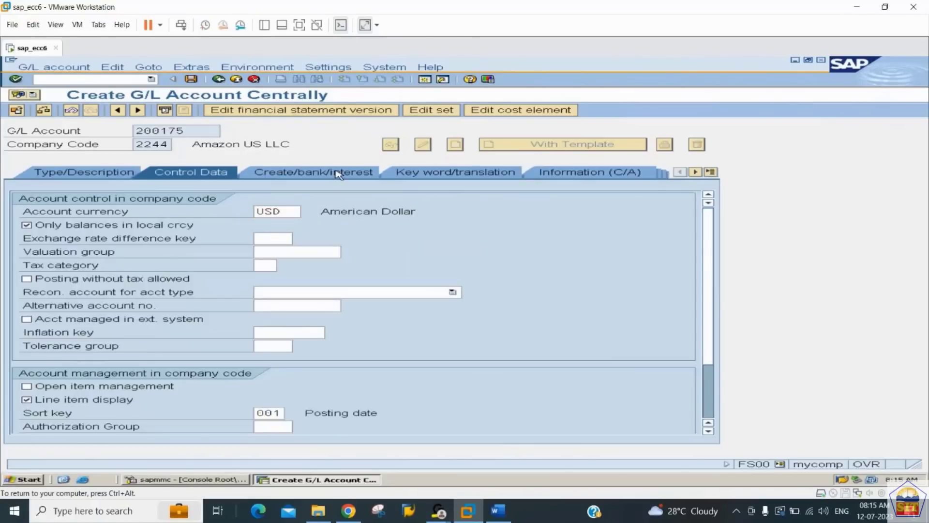
left_click(300, 212)
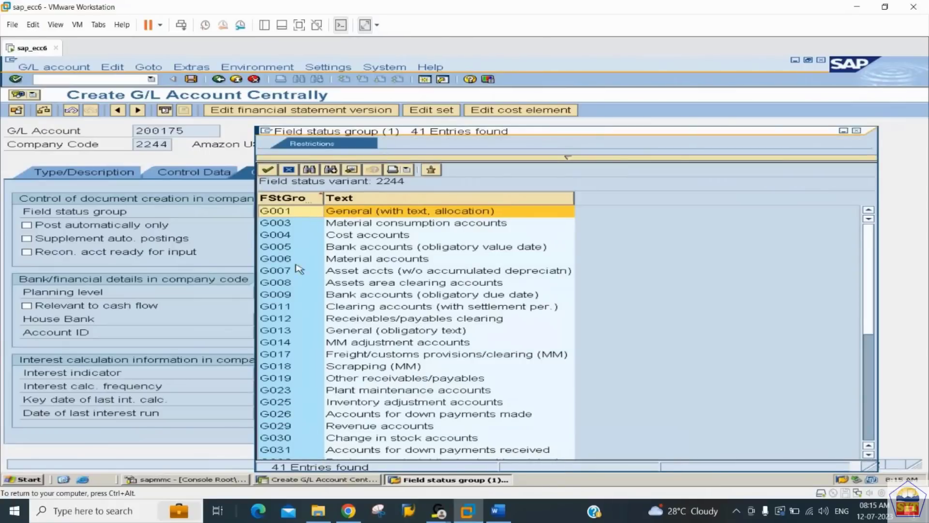
left_click(319, 262)
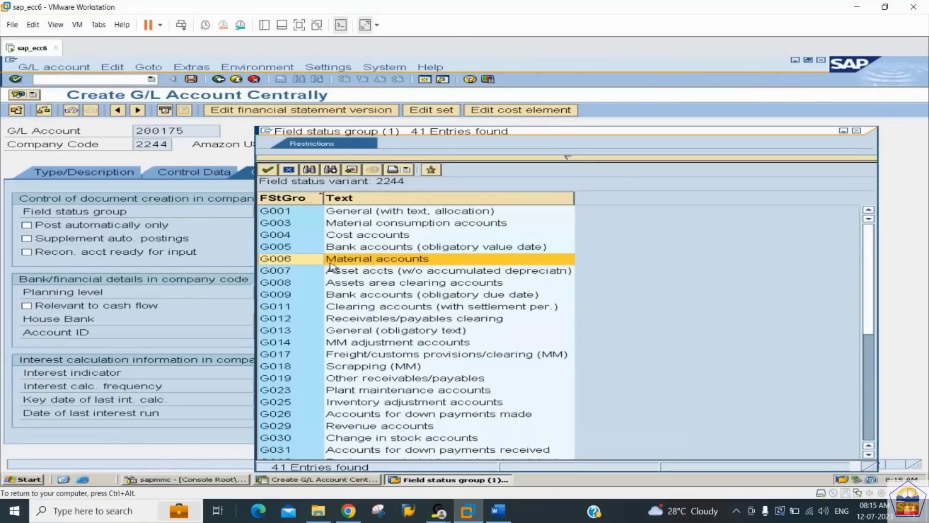
left_click(349, 264)
double_click(350, 263)
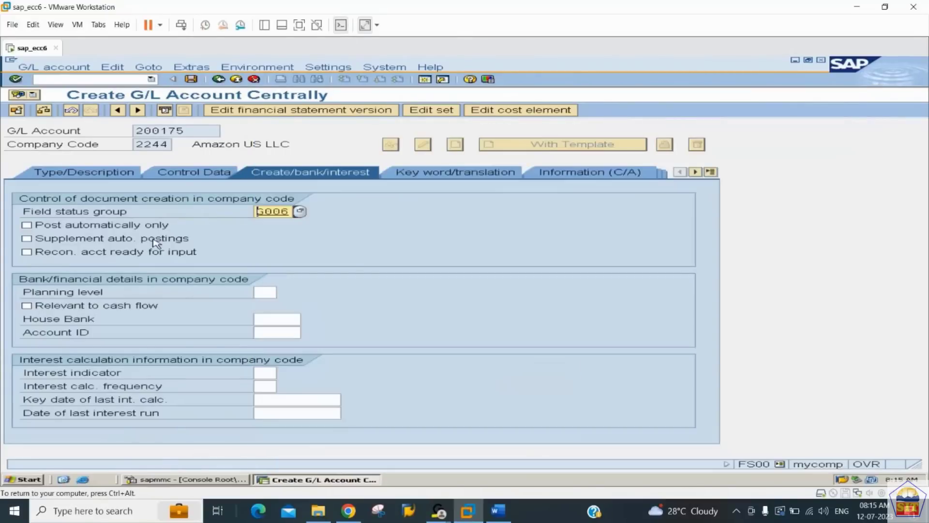
left_click(76, 228)
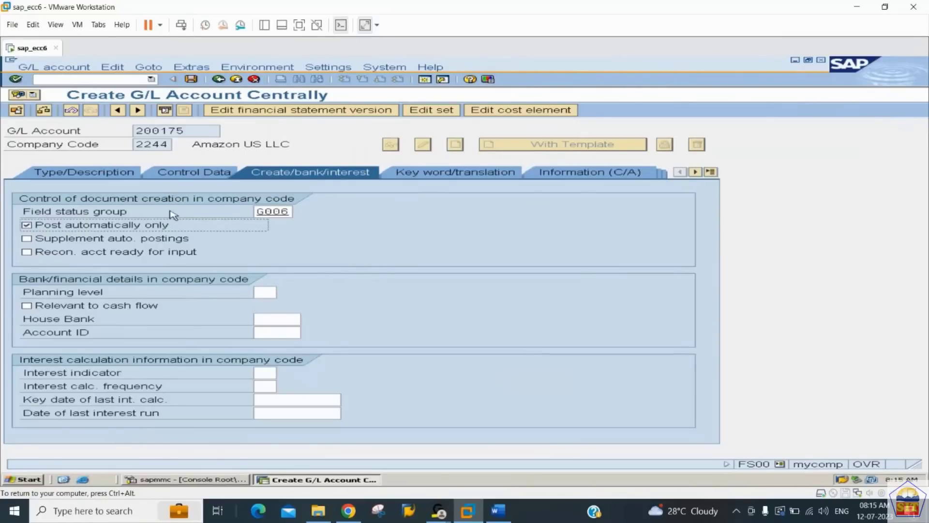
key("ctrl+s")
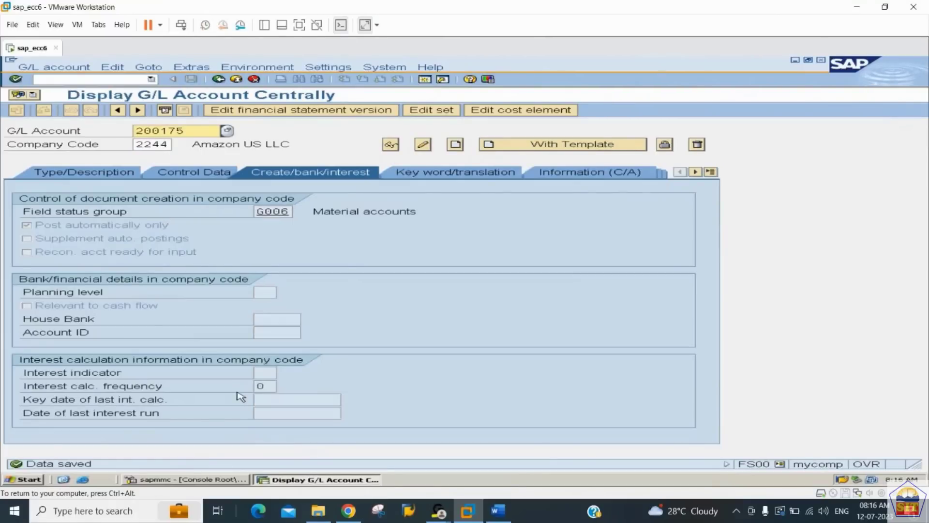
Step: Review Step 23 in the Word notes for the Cost of Goods Sold account details, and return to the SAP window
left_click(499, 510)
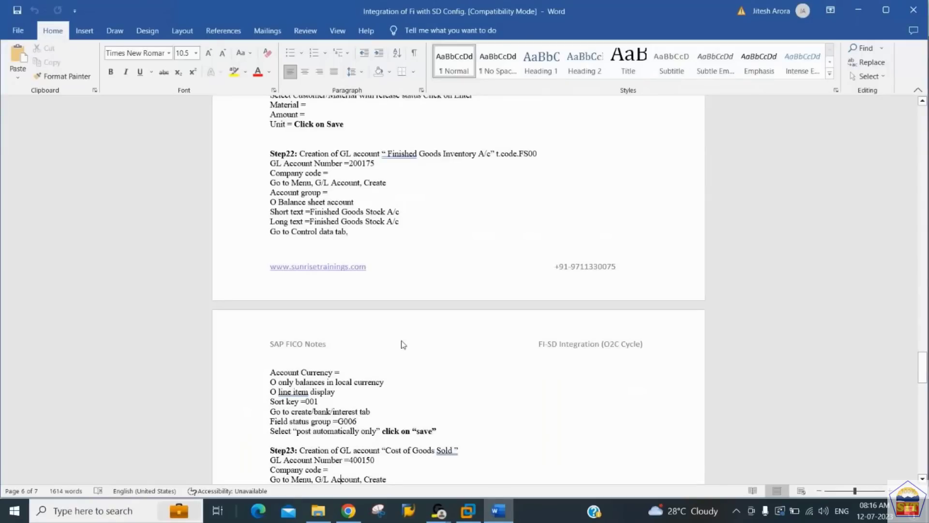
scroll(403, 344, "down", 8)
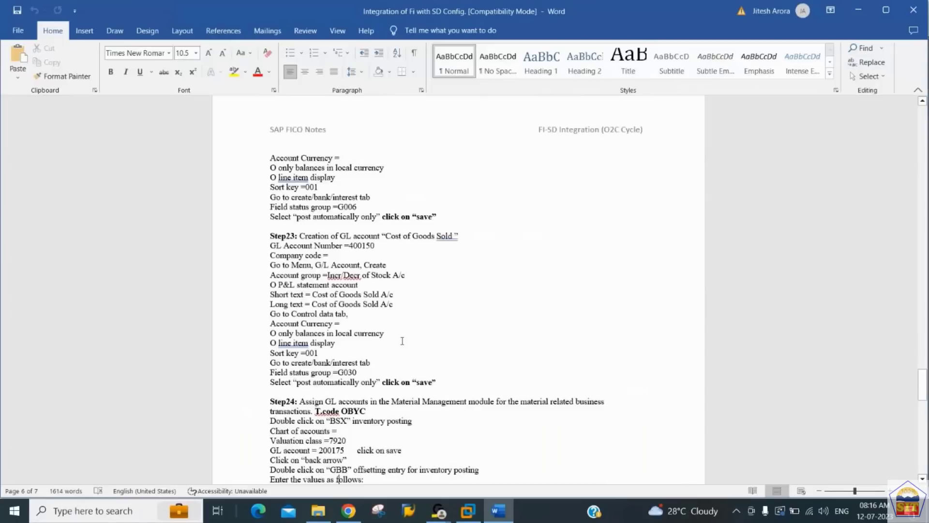
key("alt+Tab")
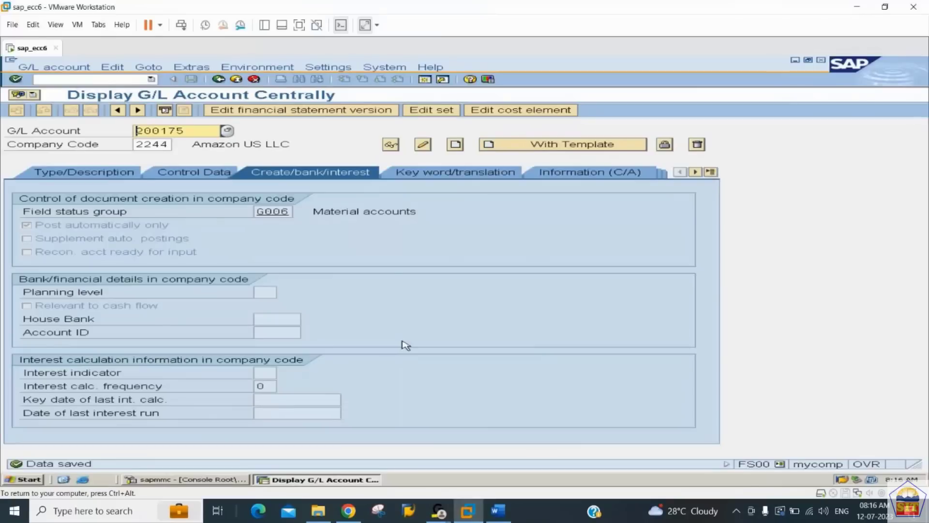
left_click(90, 80)
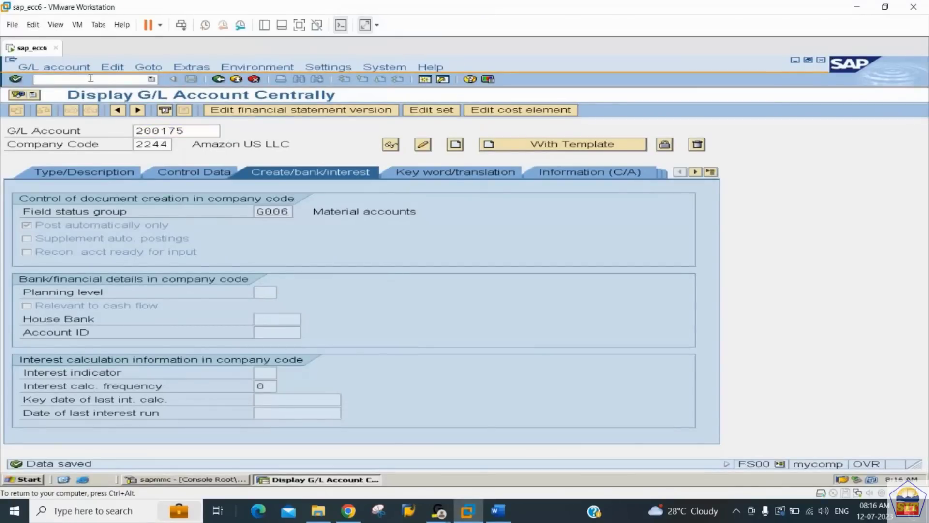
left_click(197, 133)
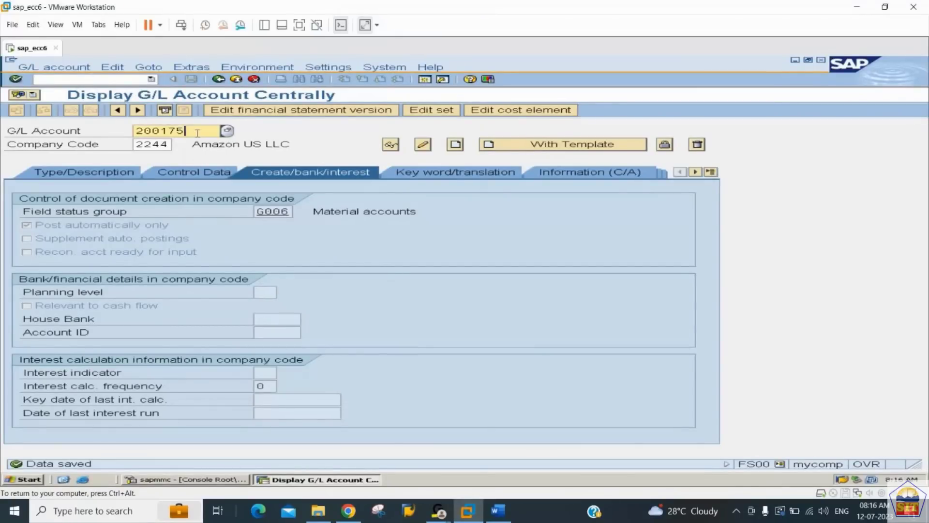
key("alt+Tab")
key("alt+Tab")
key("alt+Tab")
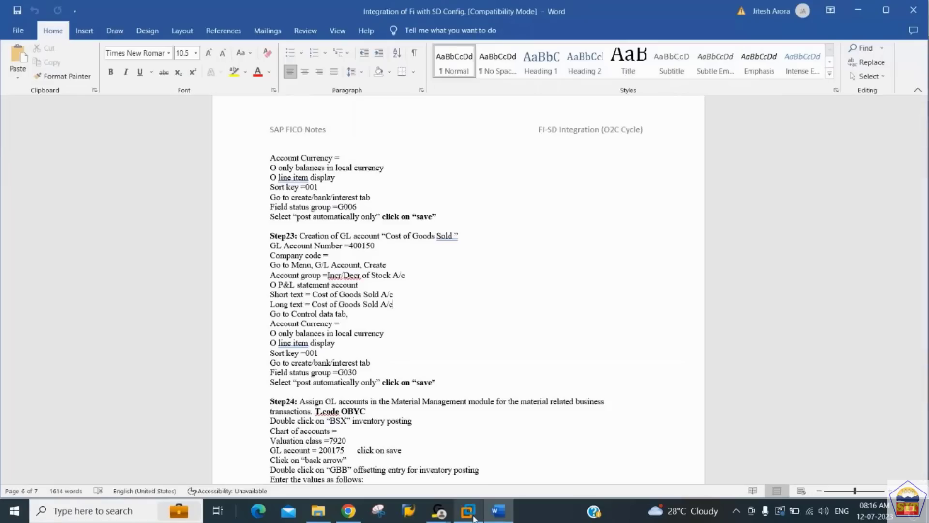
key("alt+Tab")
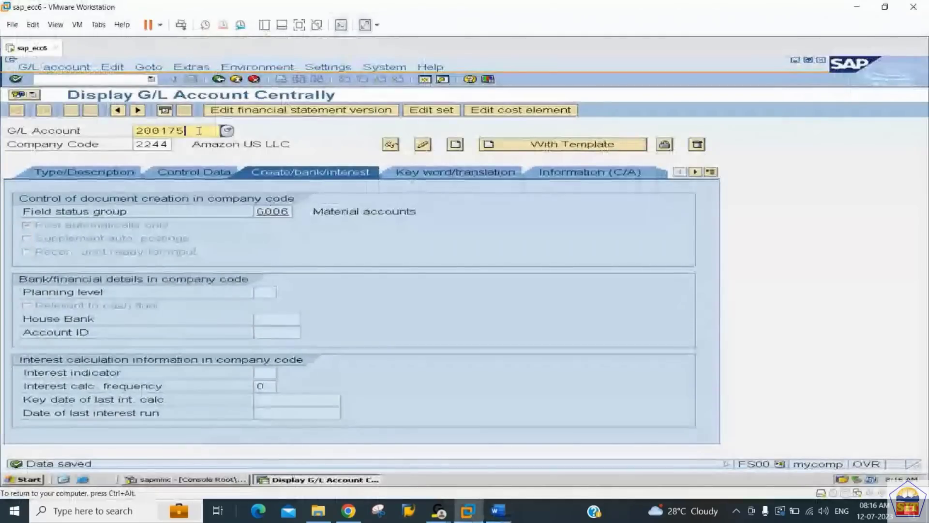
Step: Start creating G/L account 400150 in company code 2244 and assign it to group EXPN Expense A/c Group
key("BackSpace")
key("BackSpace")
key("BackSpace")
key("BackSpace")
key("BackSpace")
key("BackSpace")
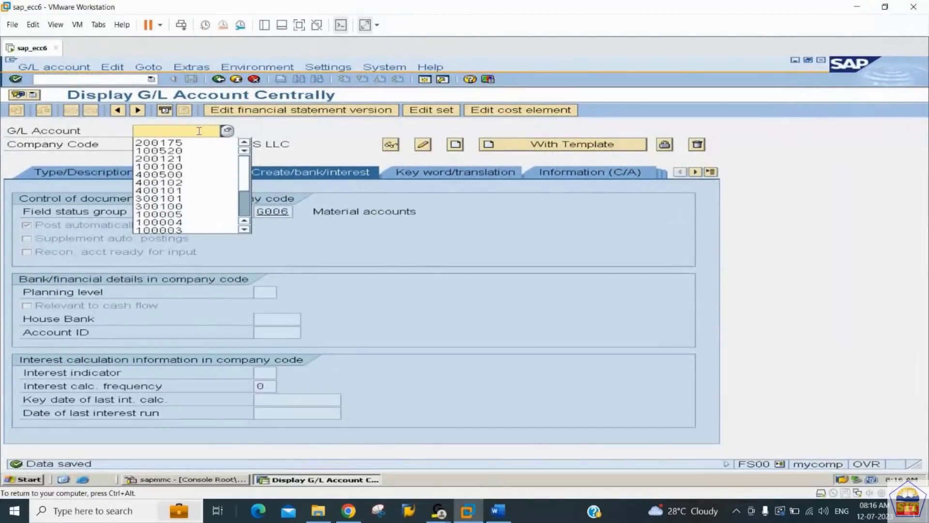
type("400150")
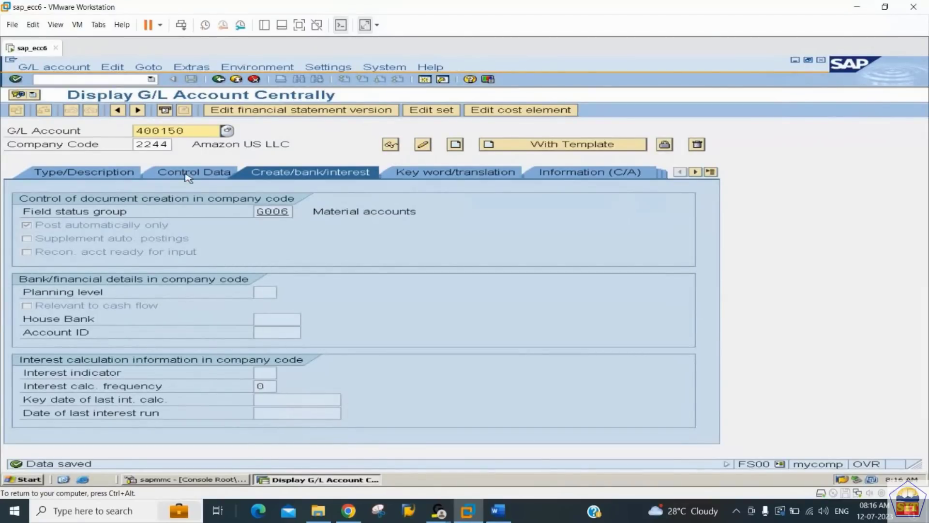
left_click(103, 173)
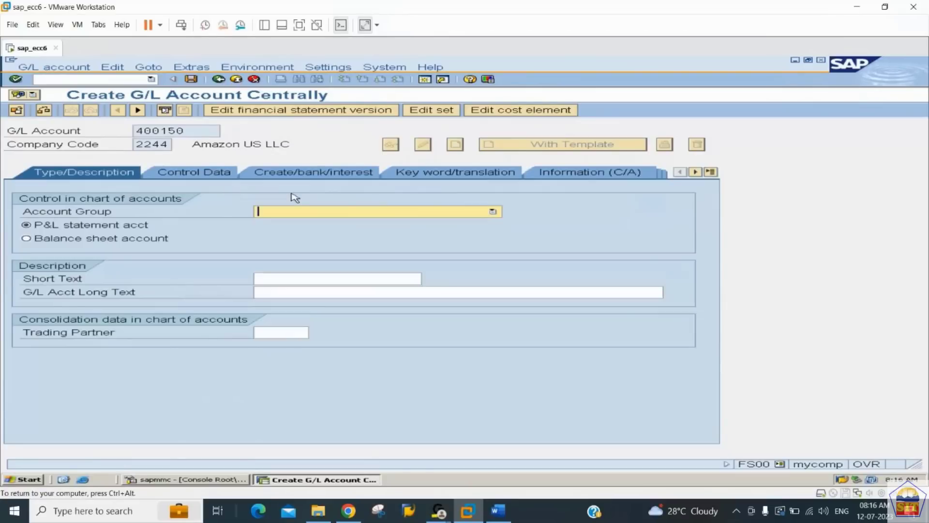
left_click(302, 212)
left_click(296, 229)
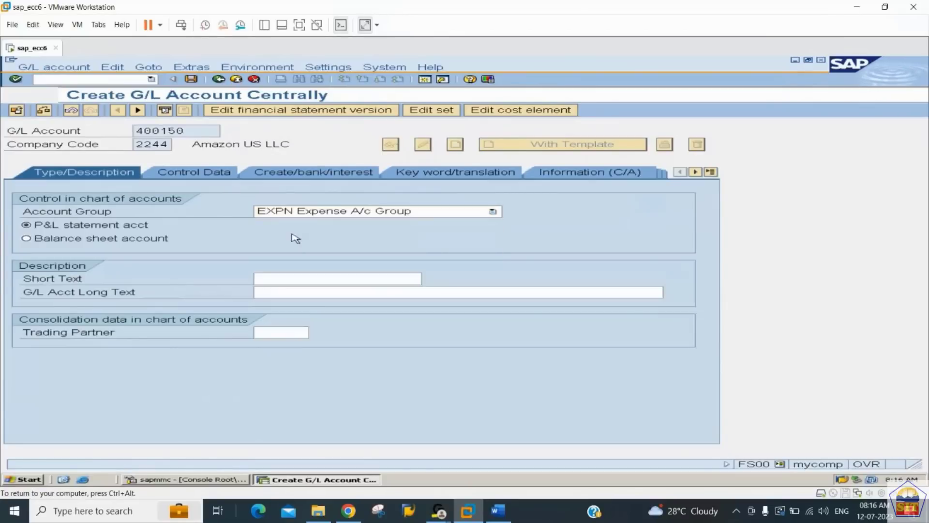
Step: Enter "COGS A/c" as the account's short text and "Cost of Goods Sold A/c" as its long text
left_click(294, 281)
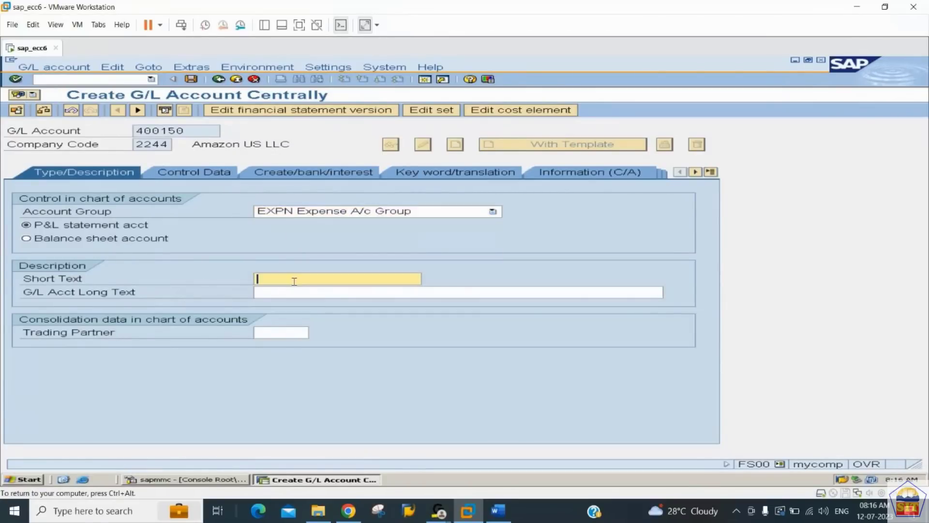
type("COGS A/c")
key("Tab")
type("C")
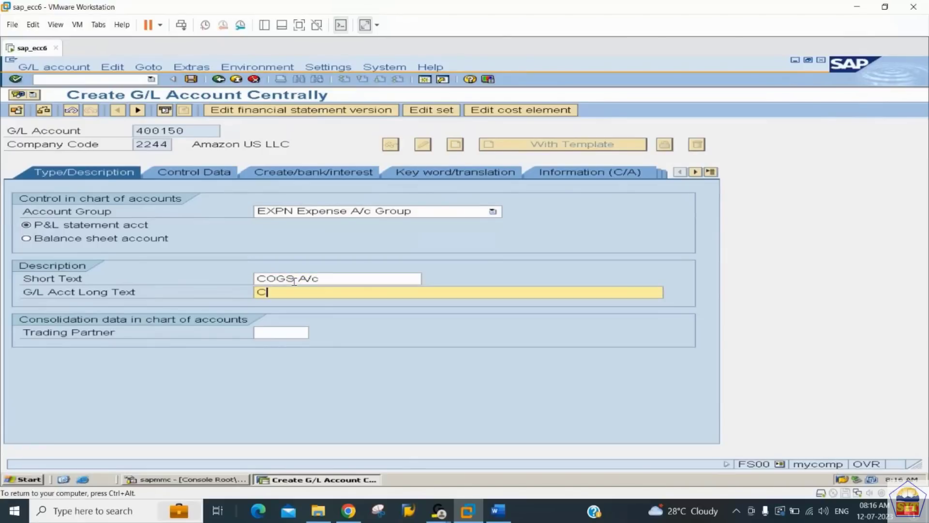
type("ost of Goods Stoc")
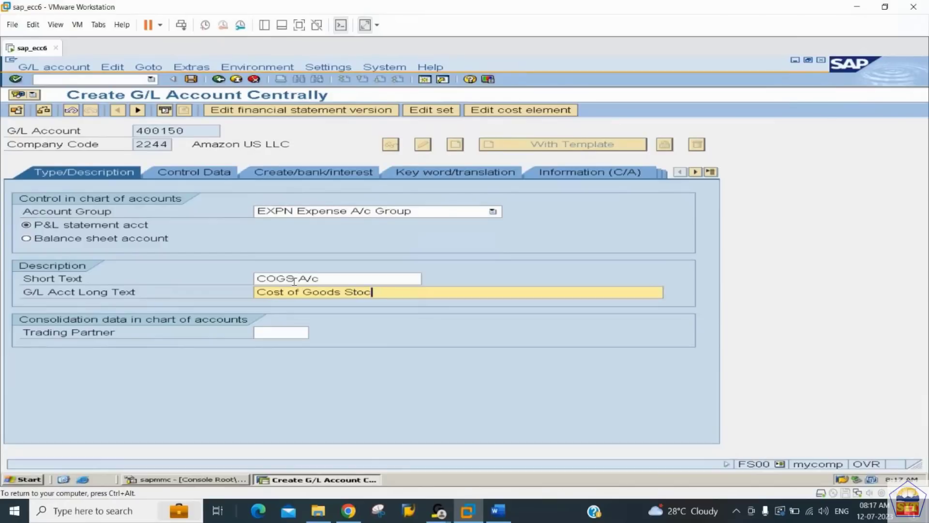
key("BackSpace")
key("BackSpace")
key("BackSpace")
type("old A/c")
Step: For account 400150, enable only balances in local currency and line item display, and set the sort key to 001
left_click(207, 175)
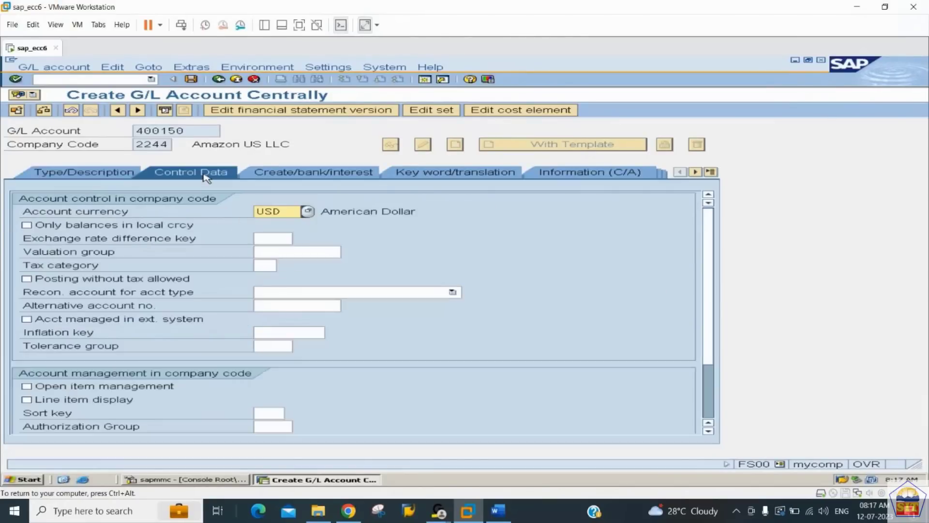
left_click(100, 226)
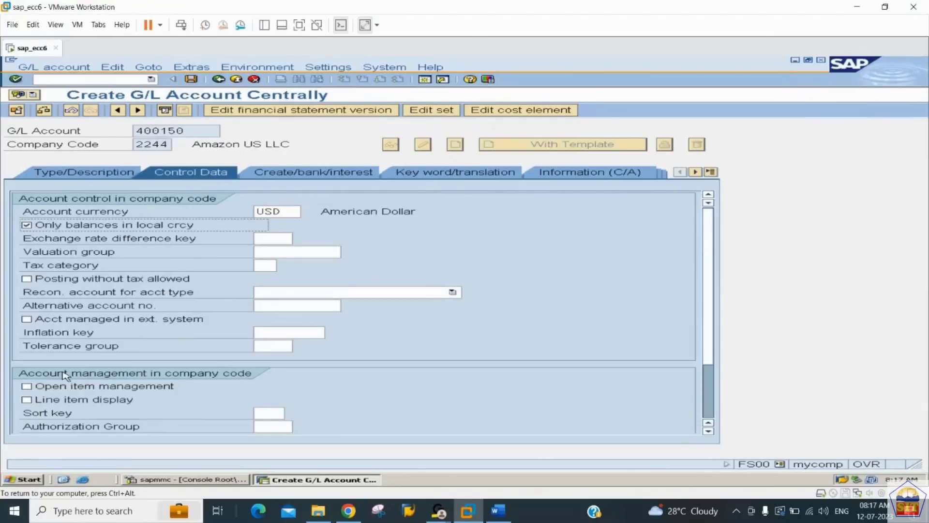
left_click(62, 396)
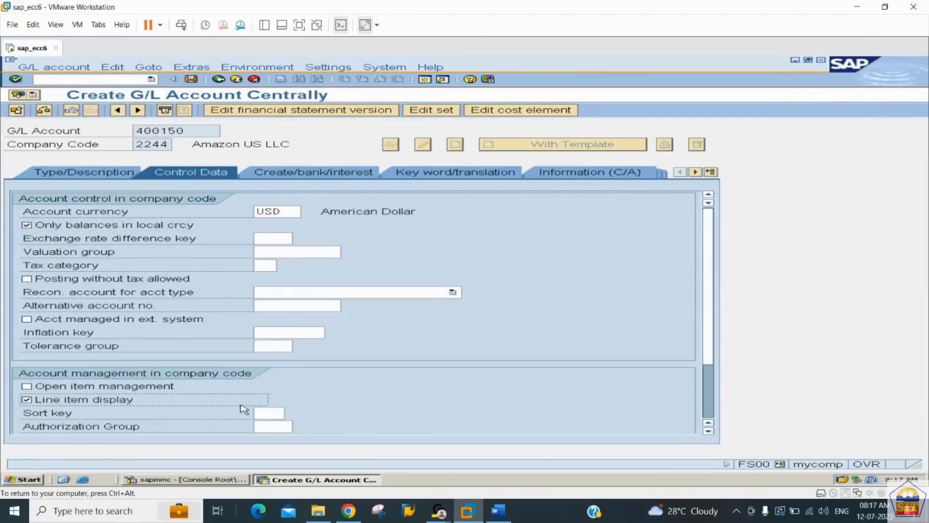
left_click(280, 414)
type("001")
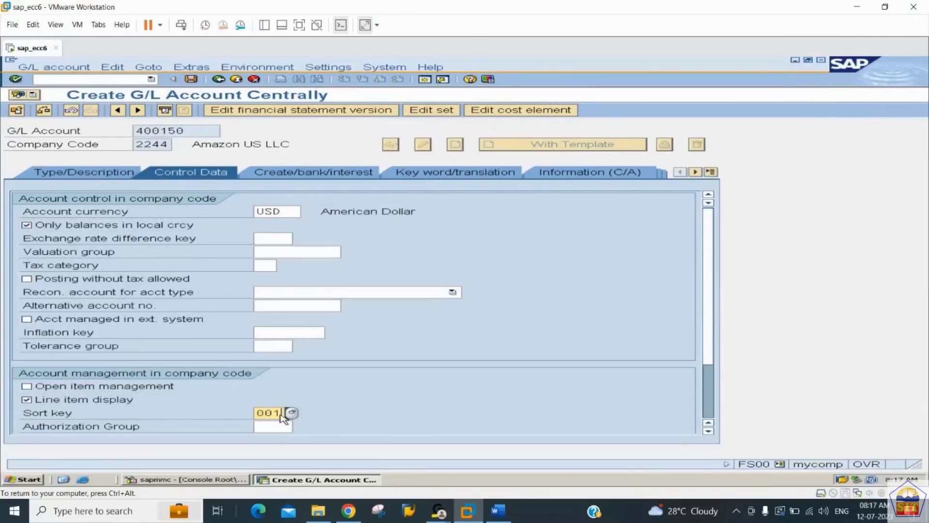
key("Return")
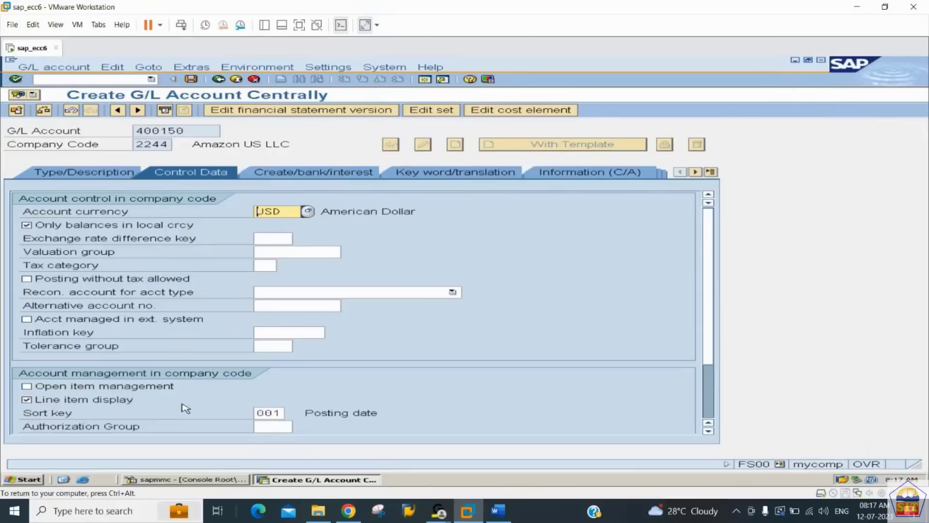
Step: Open the field status group choices for account 400150 and check Step 23 of the Word notes for the required group
left_click(317, 175)
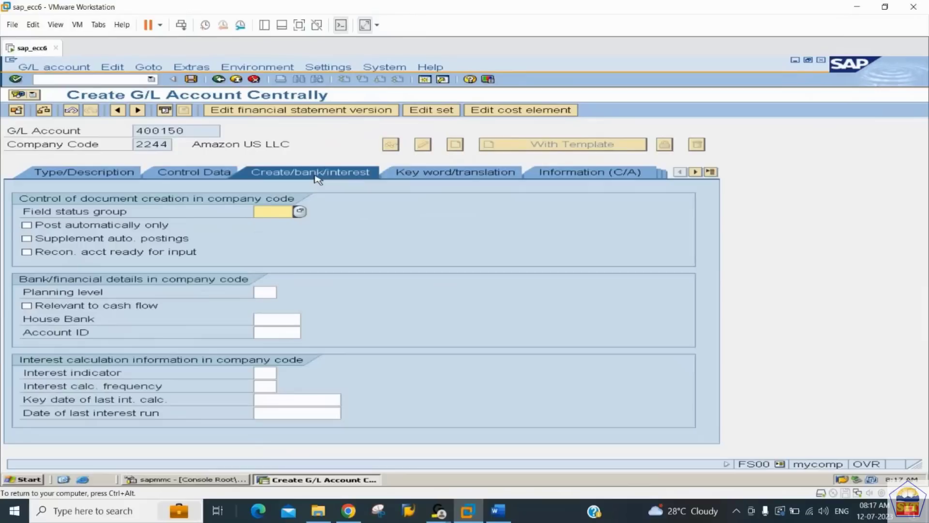
left_click(300, 211)
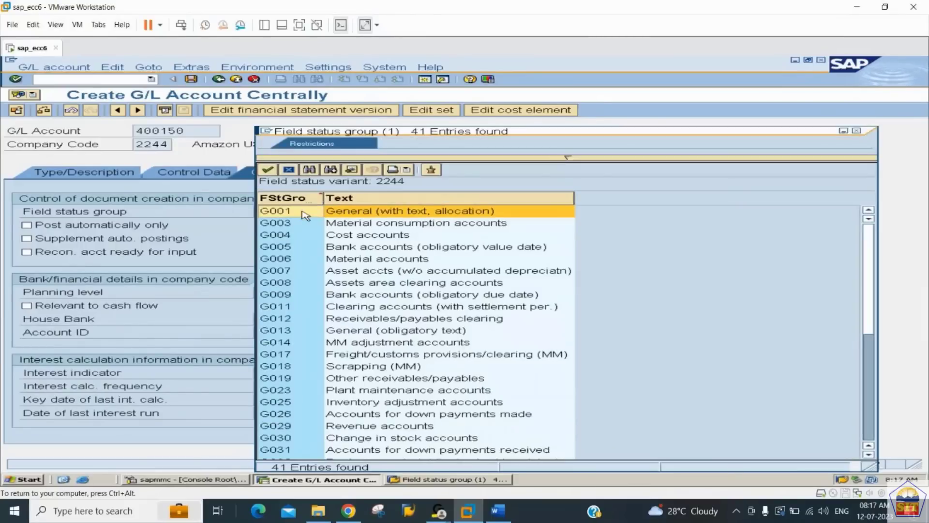
mouse_move(499, 511)
left_click(444, 468)
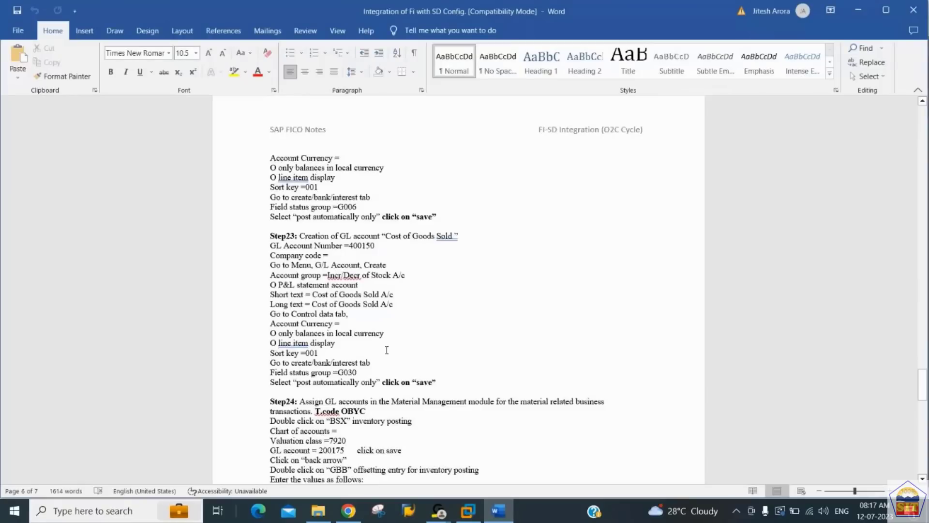
left_click(388, 332)
key("Down")
key("Down")
key("Down")
key("Down")
key("Down")
key("Down")
key("Down")
key("Down")
key("Down")
key("Up")
key("Up")
key("Up")
key("alt+Tab")
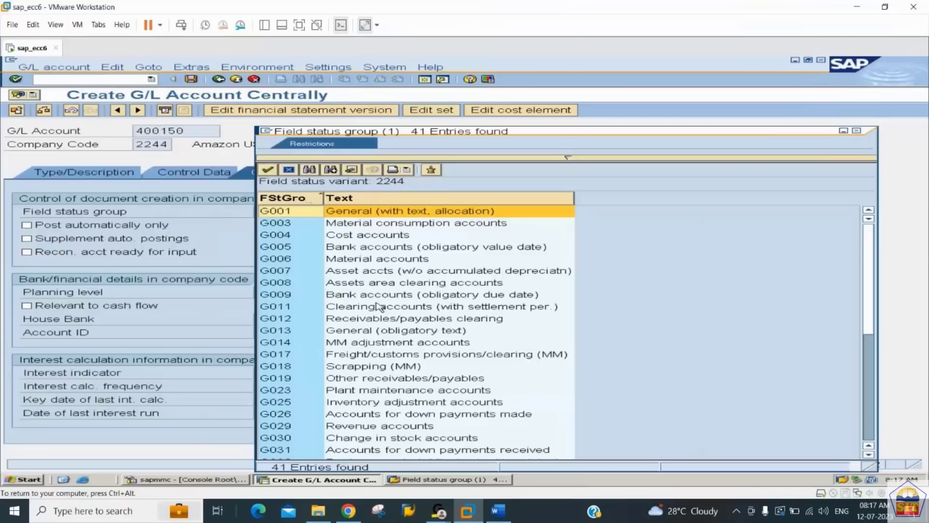
Step: Find field status group G030 Change in stock accounts and assign it to account 400150
left_click(311, 170)
type("G030")
key("Return")
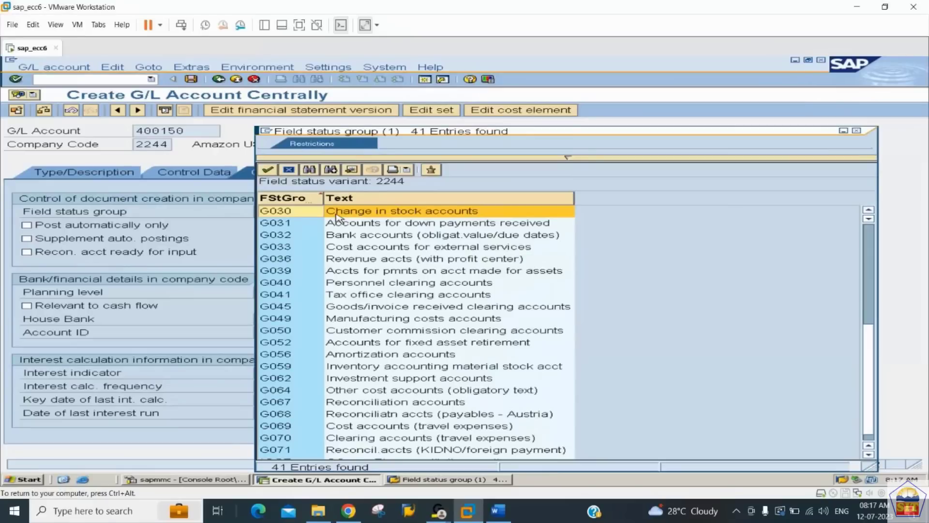
double_click(336, 212)
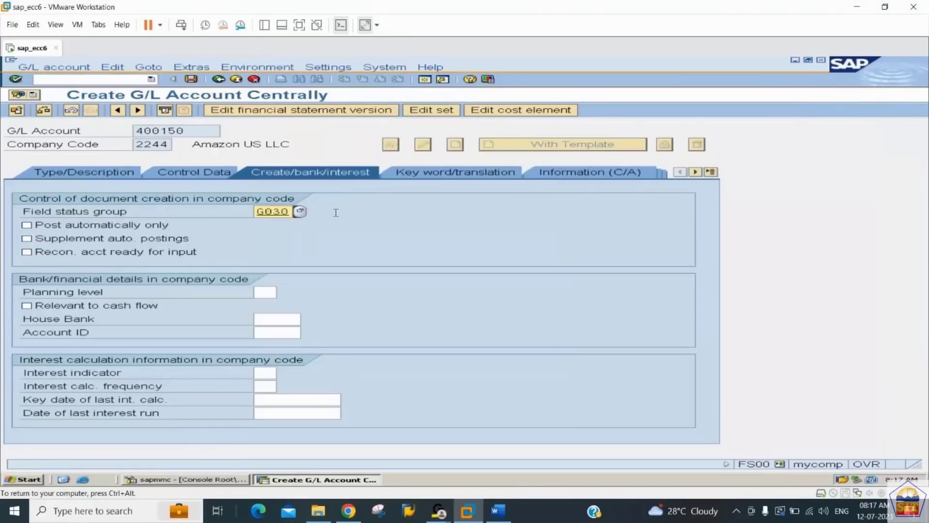
Step: Set account 400150 to post automatically only and save the account
key("Return")
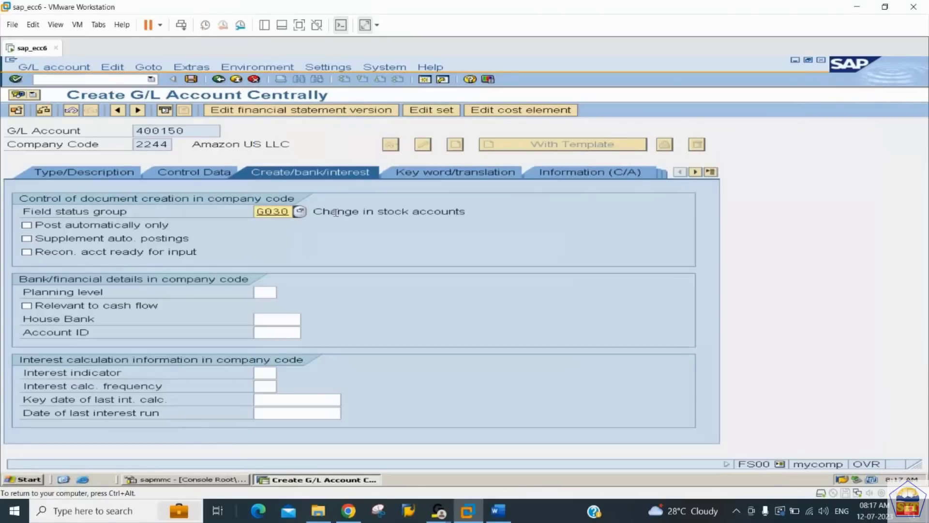
left_click(148, 228)
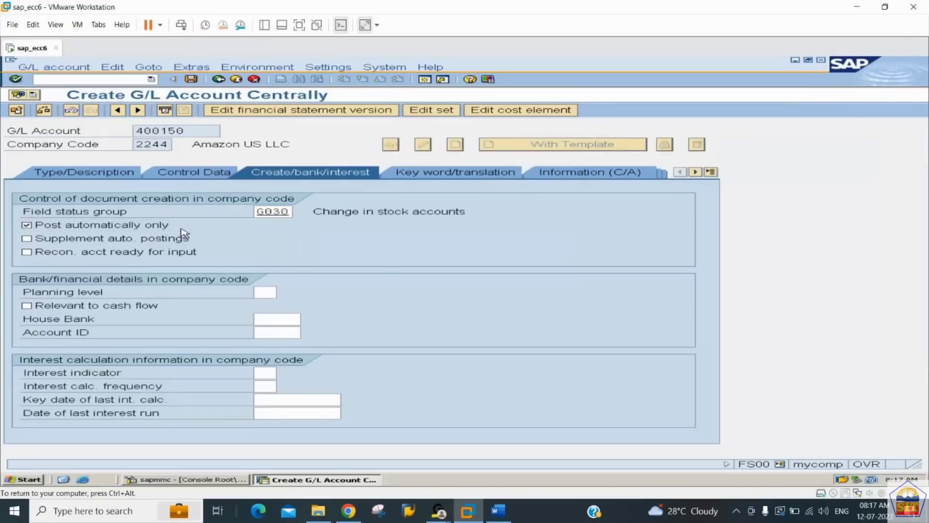
key("ctrl+s")
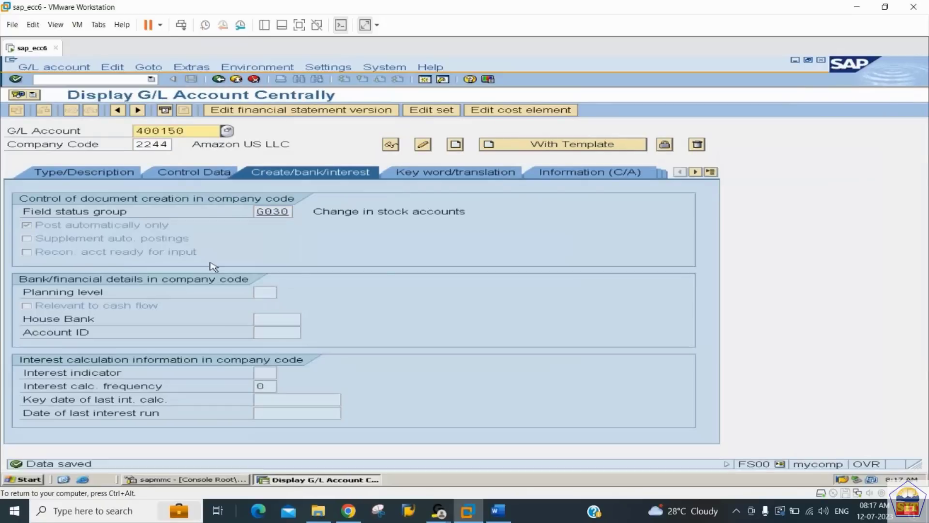
Step: Review Step 24 and the start of Step 25 in the Word notes for the G/L account assignments, and return to SAP
left_click(497, 511)
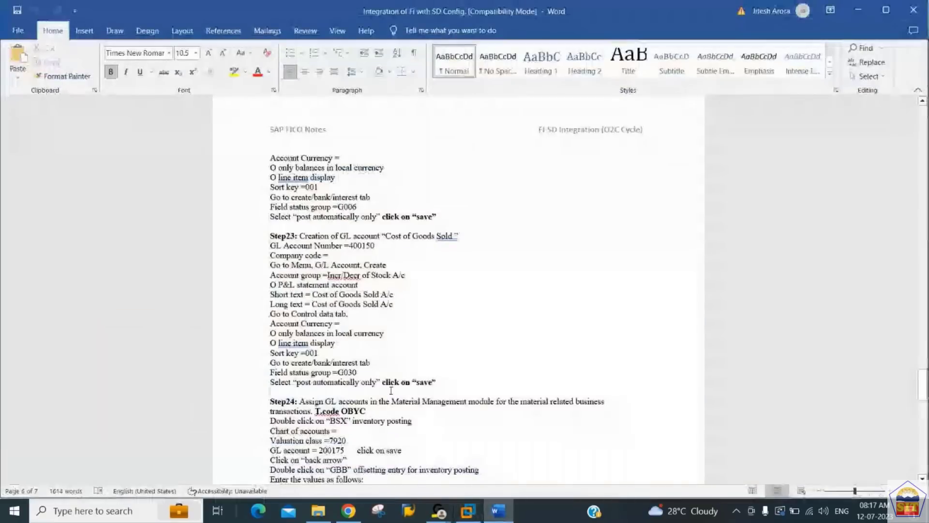
key("Up")
key("Down")
key("Down")
key("Down")
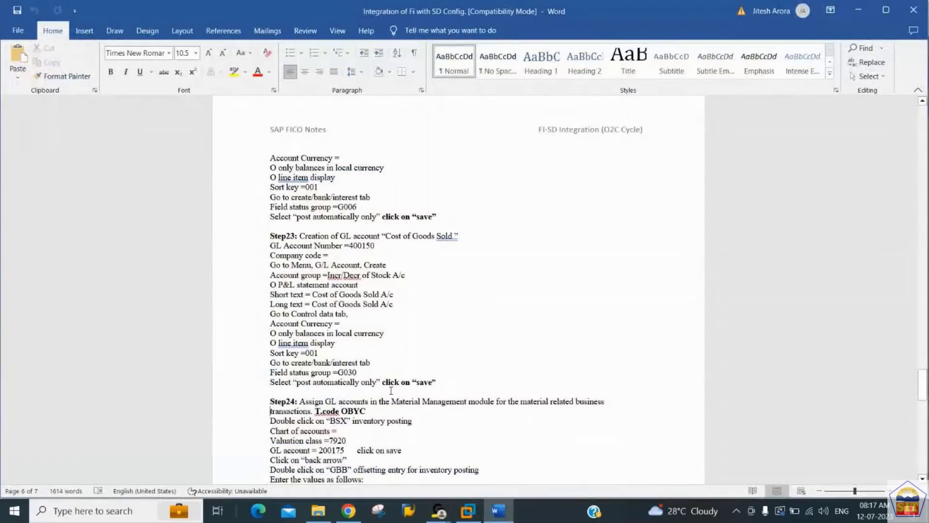
key("Down")
key("Down")
key("Down")
key("Down")
key("Down")
key("Down")
key("Down")
key("Down")
key("Down")
key("Down")
key("Down")
key("Down")
key("alt+Tab")
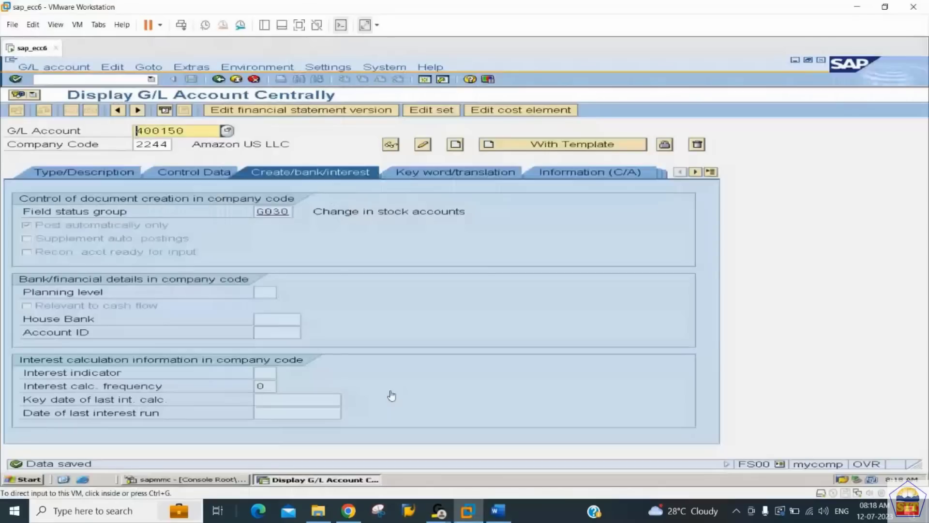
Step: Display sales G/L account 300000 in company code 2244 and examine its control data and type/description
left_click(192, 130)
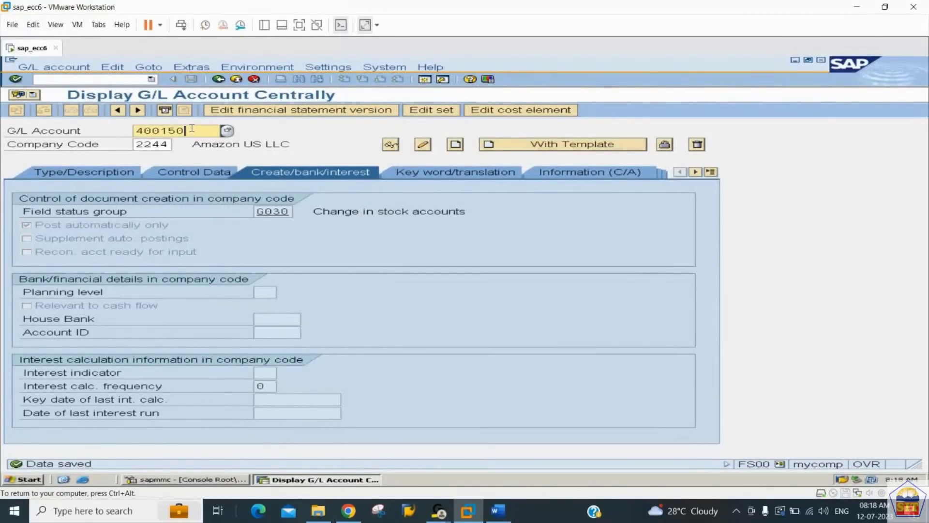
key("BackSpace")
key("BackSpace")
key("BackSpace")
key("BackSpace")
key("BackSpace")
key("BackSpace")
type("30")
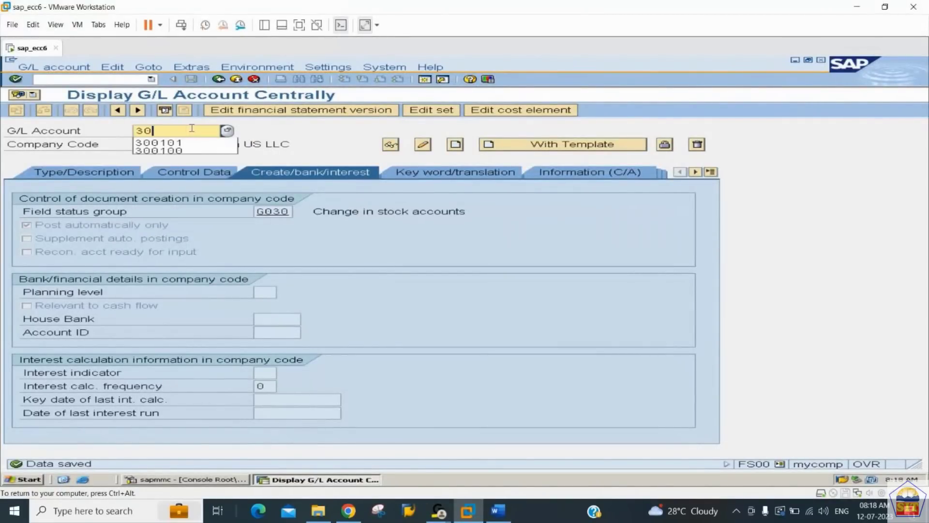
type("0000")
key("Return")
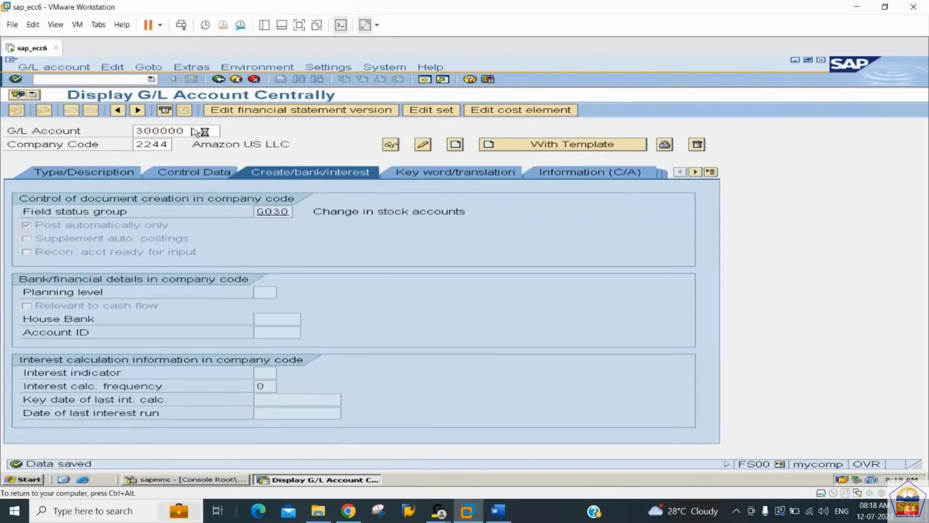
key("Return")
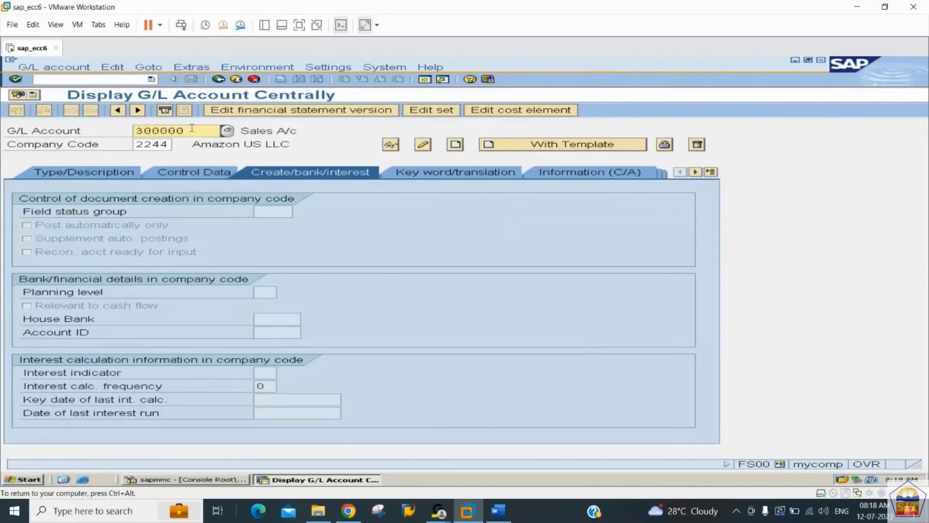
left_click(391, 145)
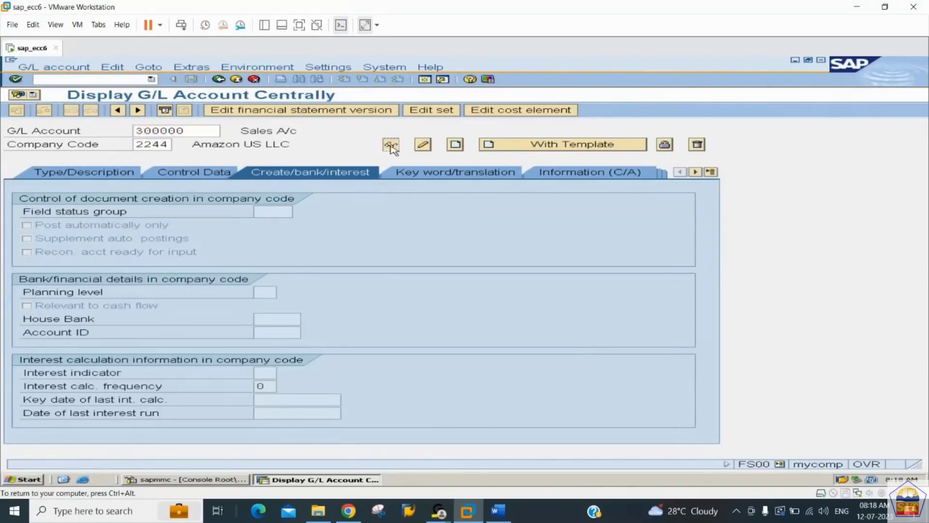
left_click(391, 145)
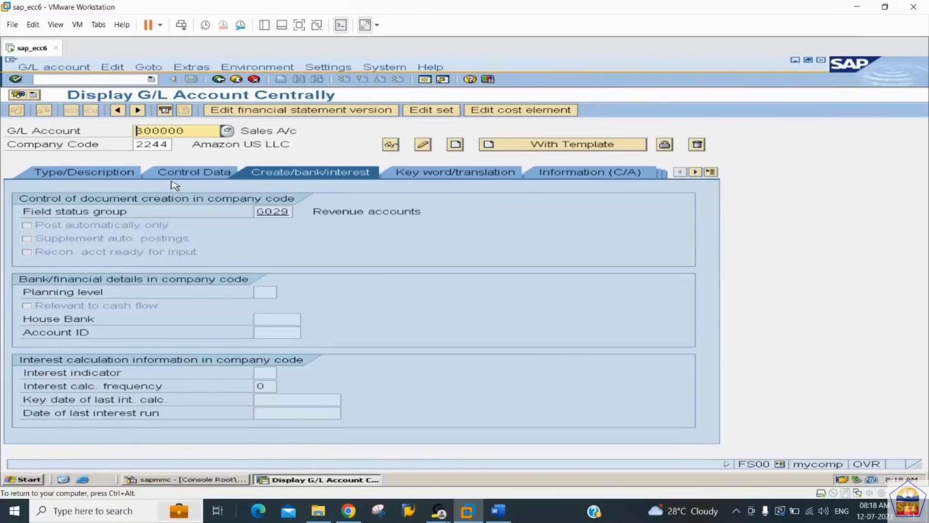
left_click(199, 173)
left_click(125, 176)
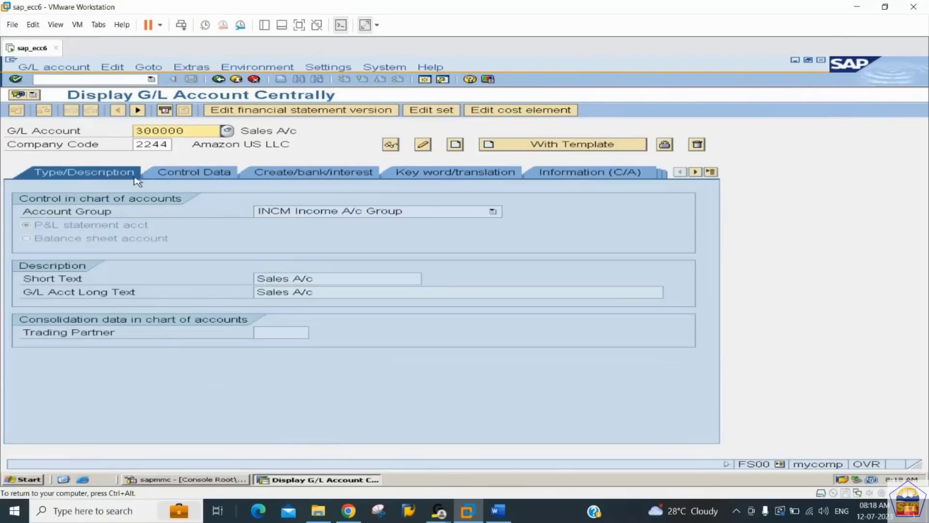
Step: Check Step 24 of the Word notes again for the transaction code and the inventory posting assignments
left_click(499, 514)
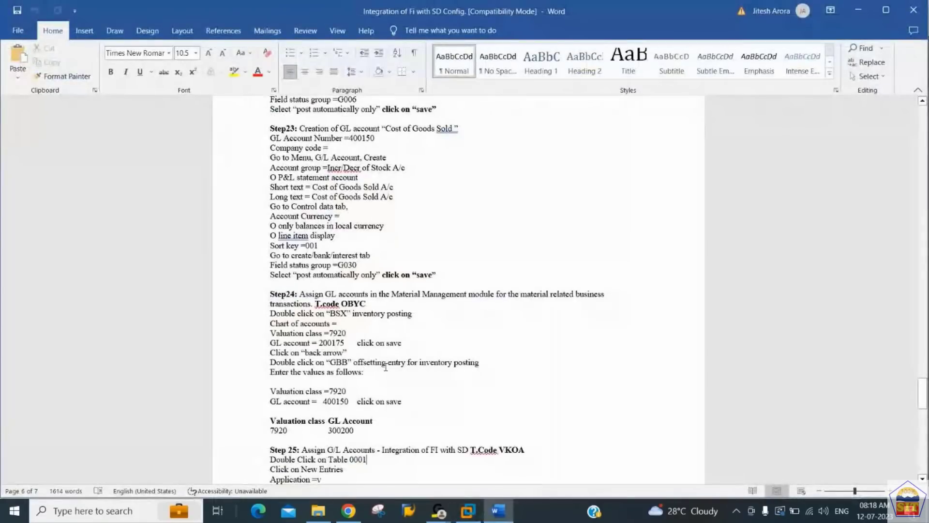
key("Down")
key("Up")
key("Up")
Step: Switch back to SAP and open the BSX inventory posting accounts in transaction OBYC for chart of accounts 2244
left_click(476, 516)
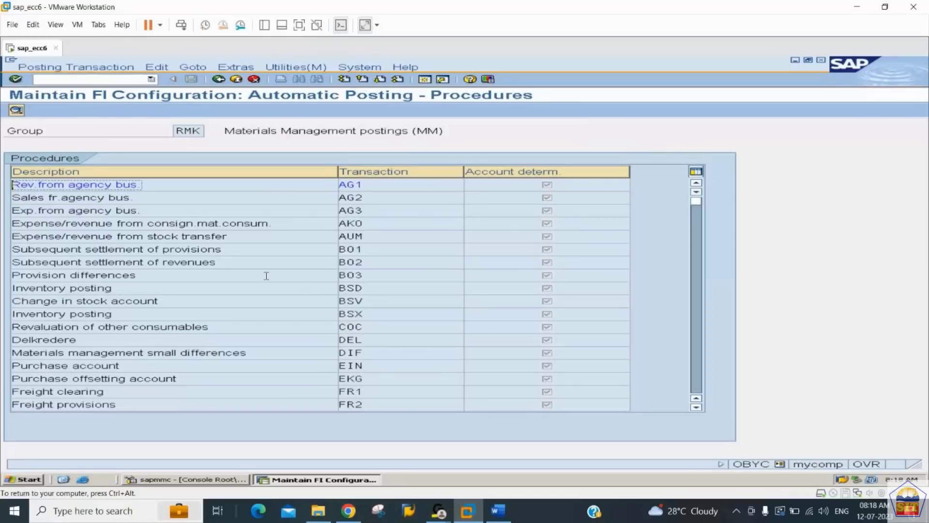
left_click(129, 312)
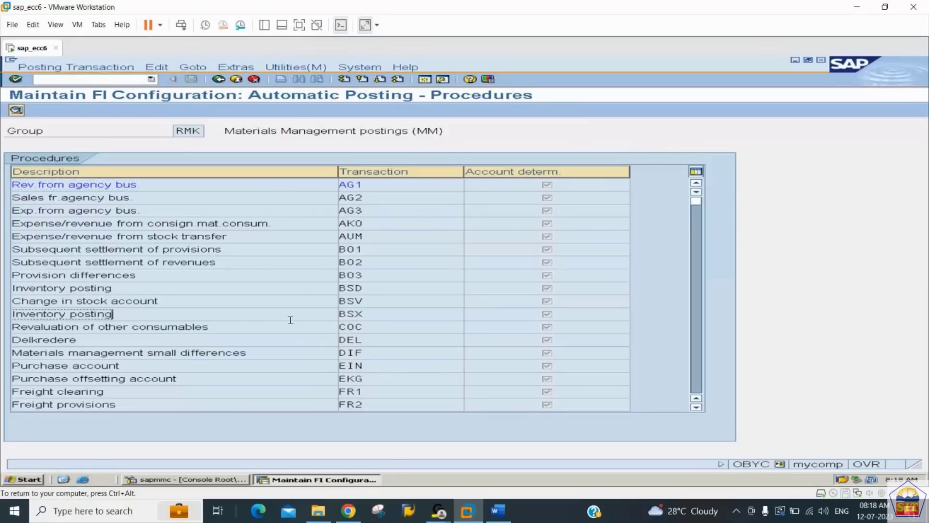
double_click(381, 318)
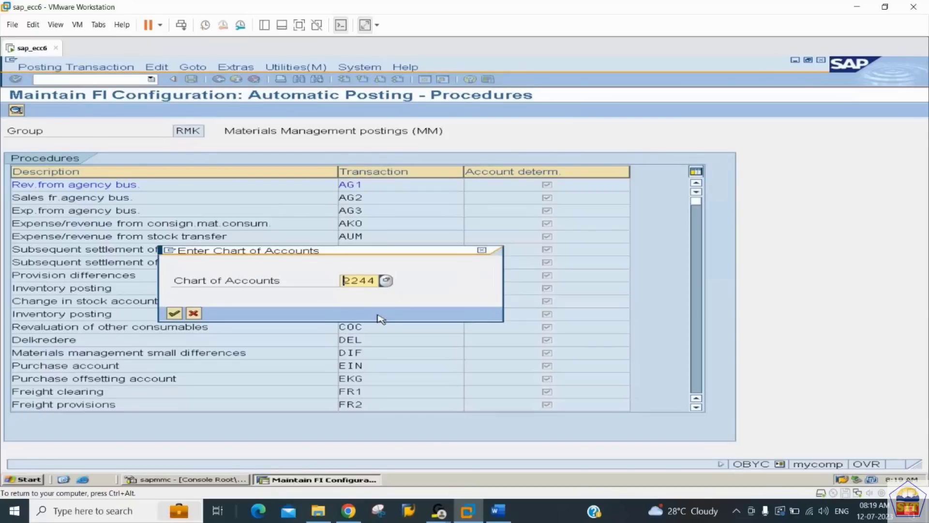
key("Return")
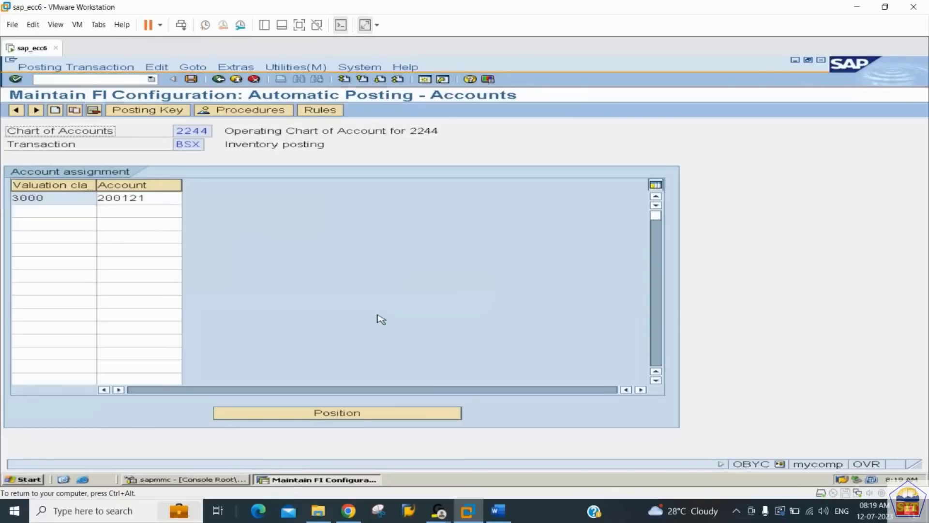
Step: Search the valuation classes for 792 and add class 7920 Finished products as a new BSX assignment row
left_click(53, 212)
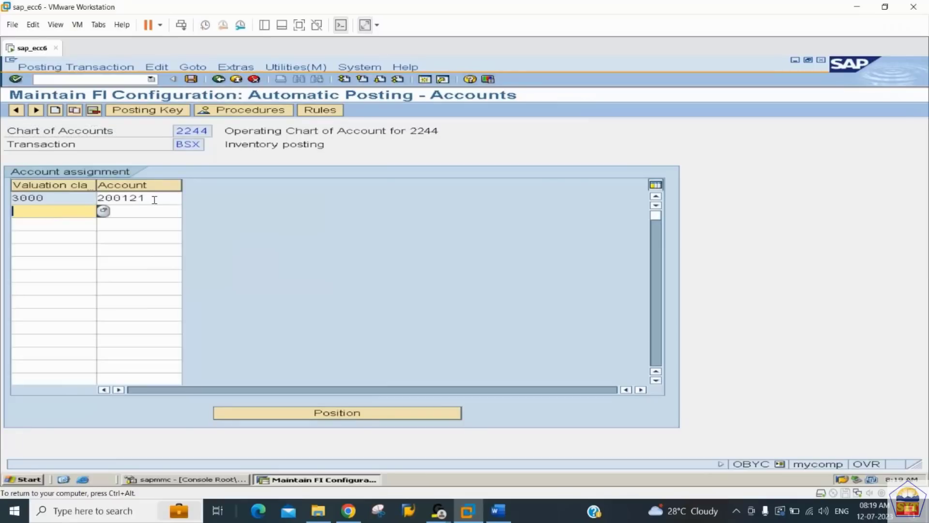
left_click_drag(157, 199, 63, 212)
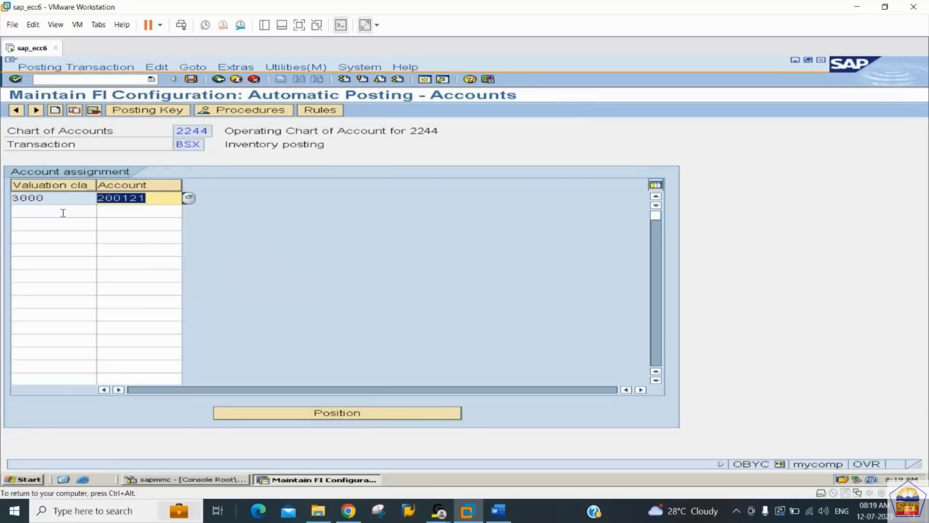
left_click(60, 212)
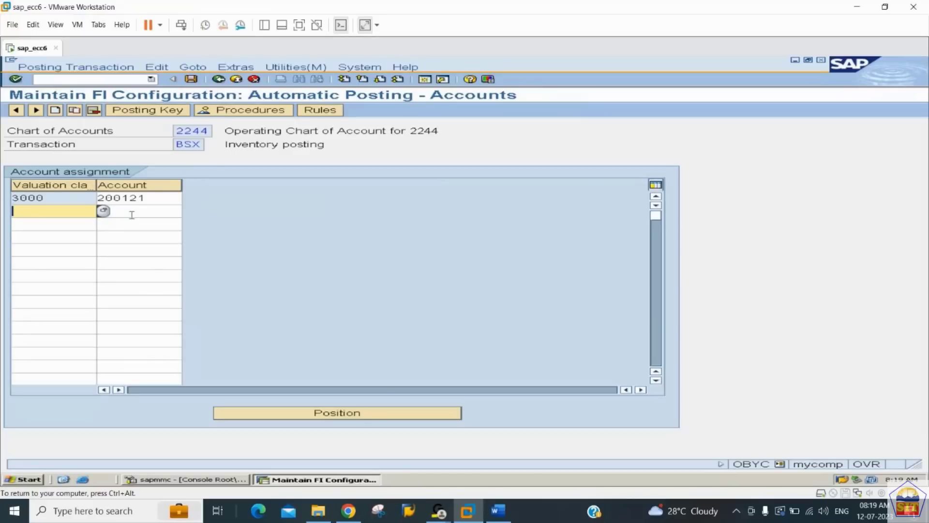
left_click(104, 212)
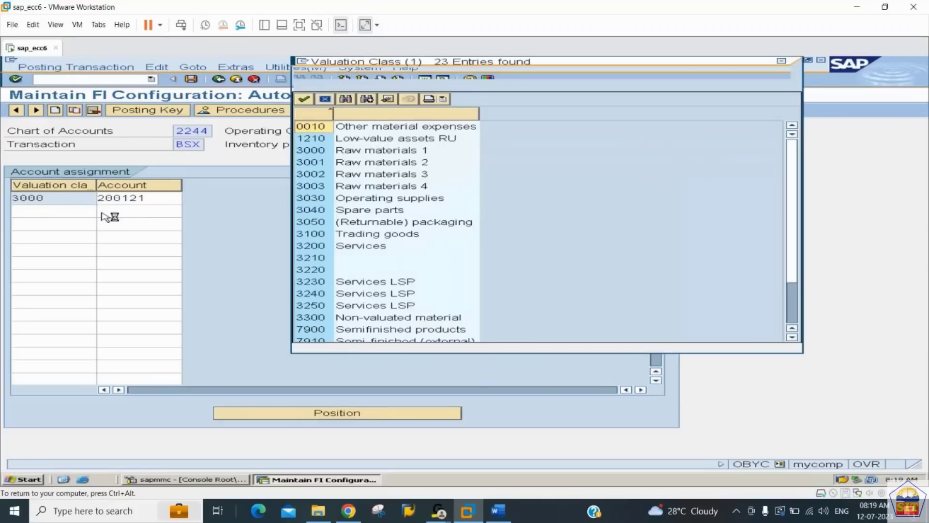
left_click(345, 101)
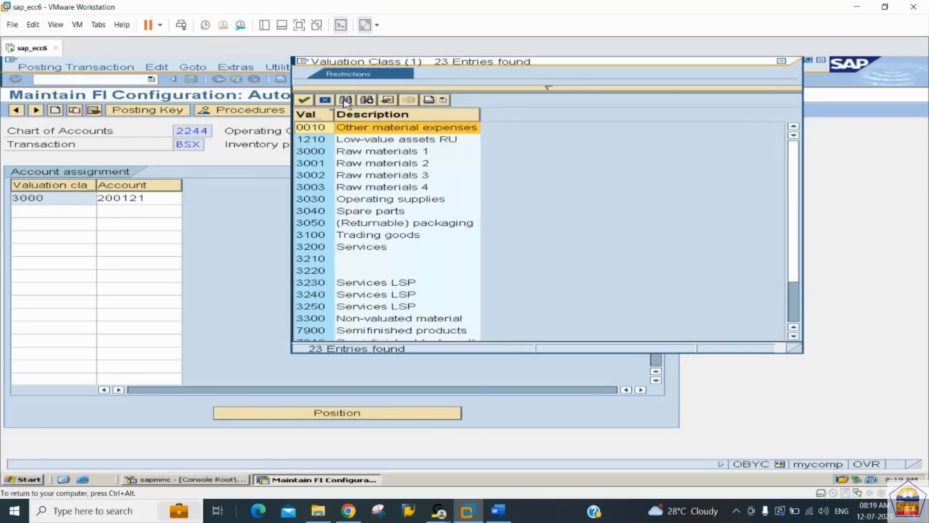
type("79")
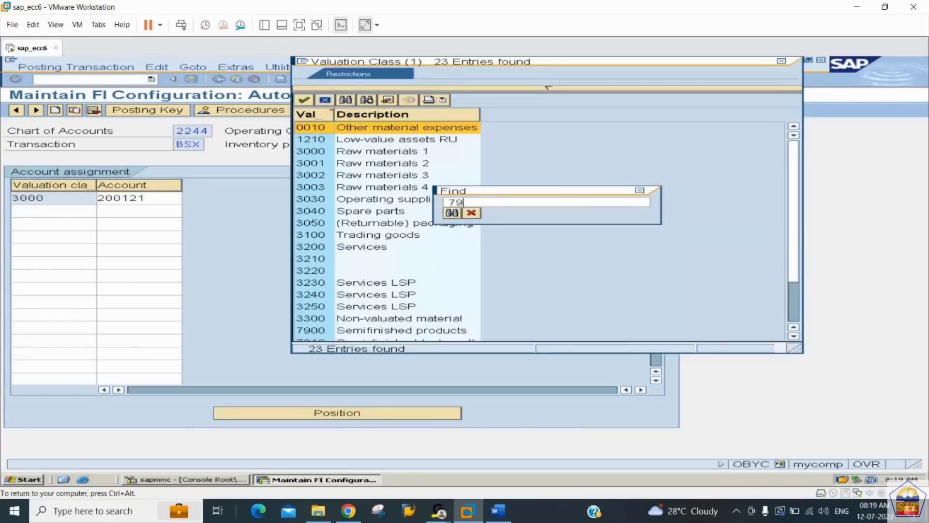
type("2")
key("Return")
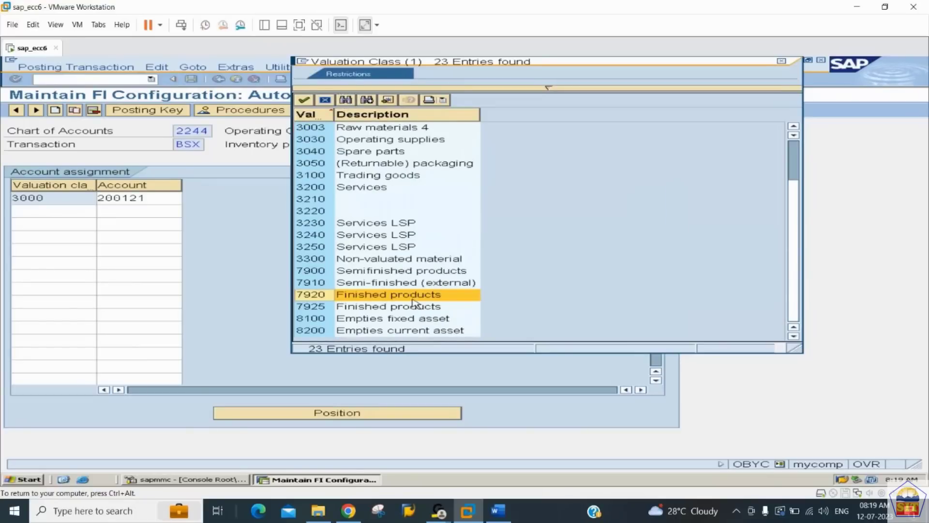
double_click(435, 294)
Step: Assign account 200175 to valuation class 7920 and save the BSX assignment under the proposed customizing request
left_click(137, 210)
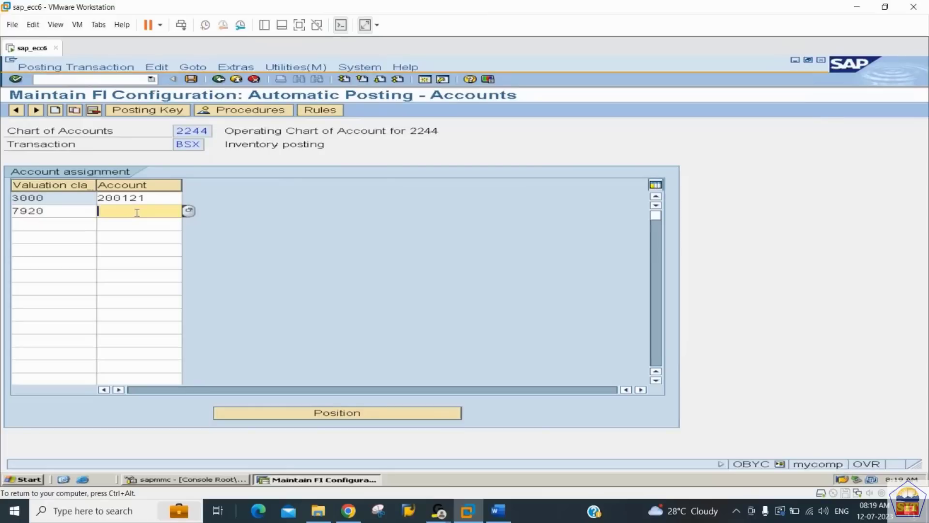
type("2200")
key("BackSpace")
key("BackSpace")
key("BackSpace")
type("75")
key("Return")
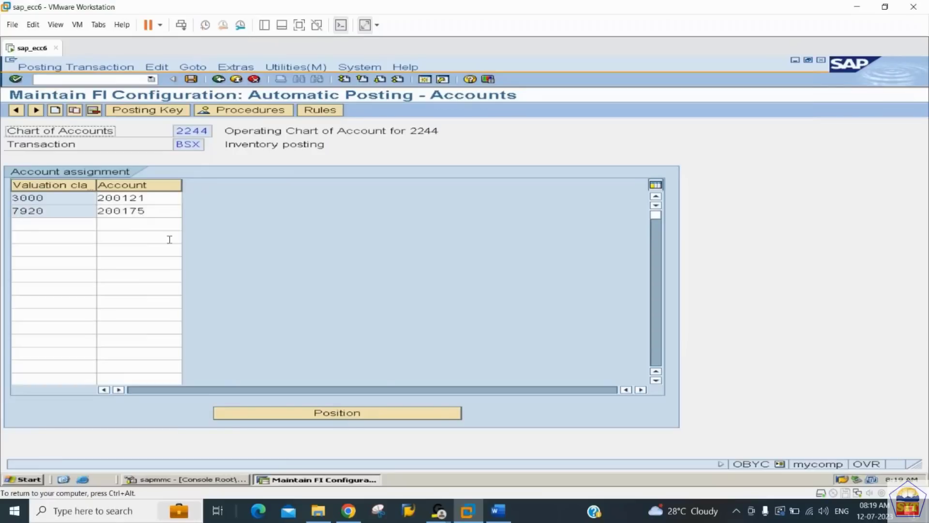
key("ctrl+s")
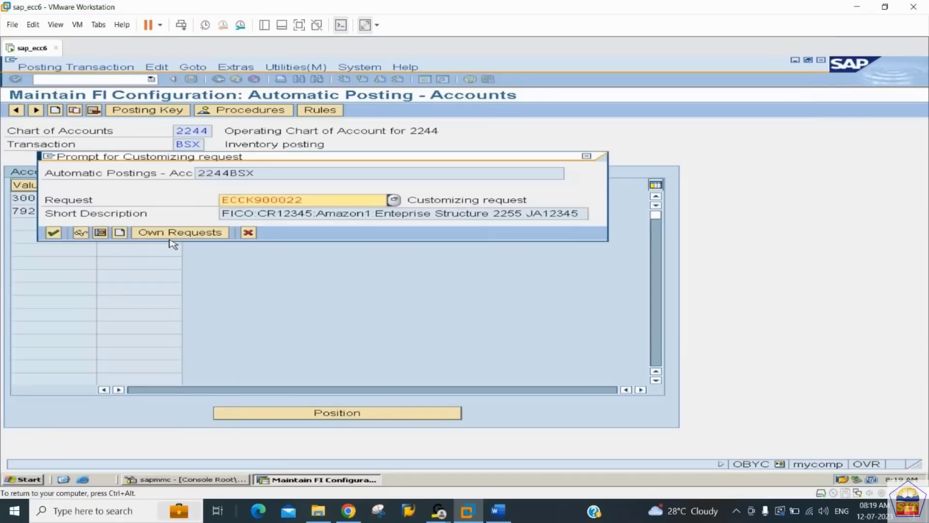
key("Return")
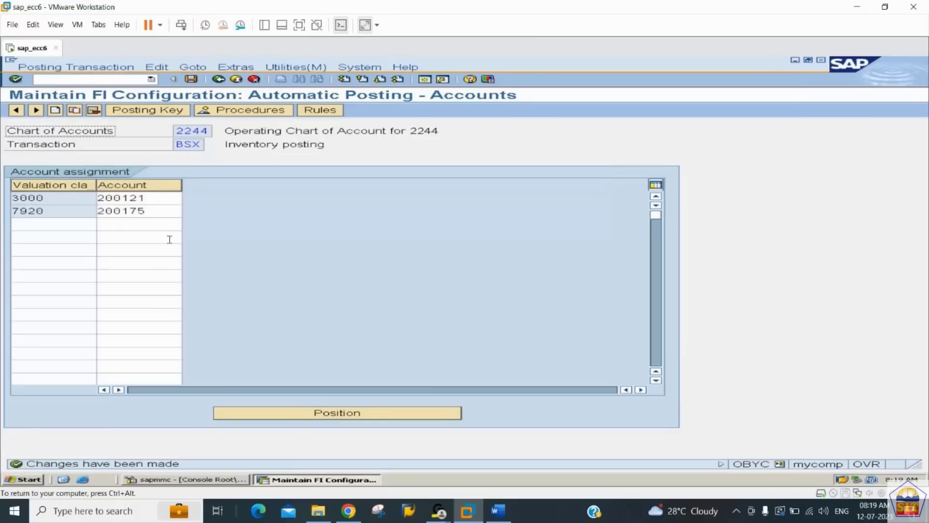
Step: Open the GBB offsetting entry for inventory posting, base its account determination on valuation class only, and save the rule
left_click(219, 80)
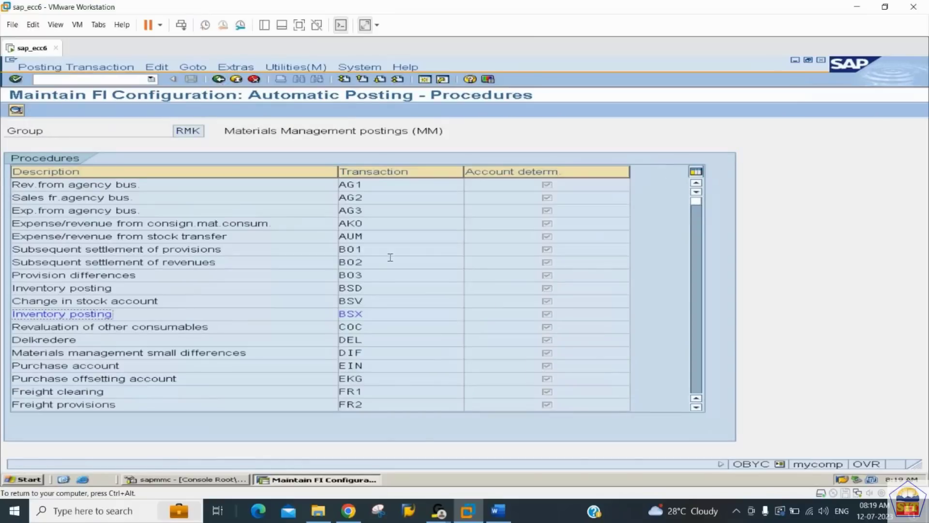
left_click(696, 361)
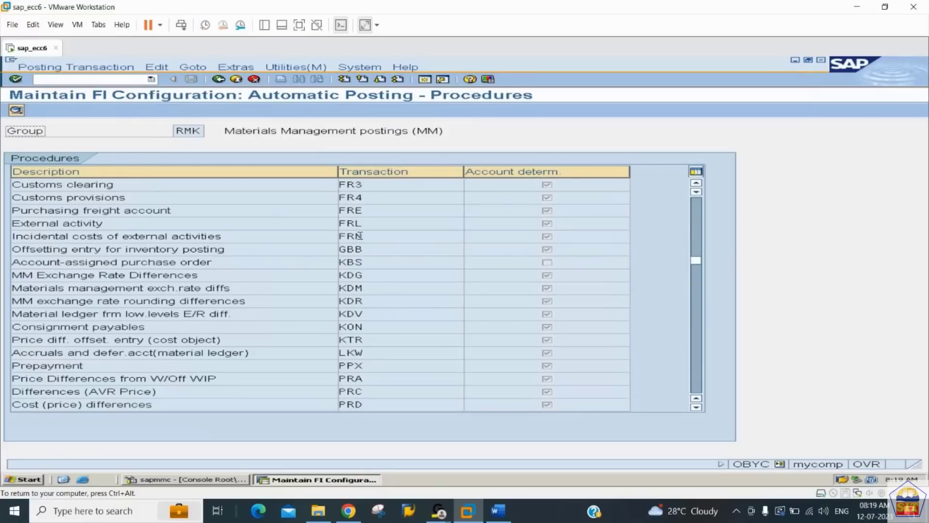
left_click_drag(366, 249, 93, 249)
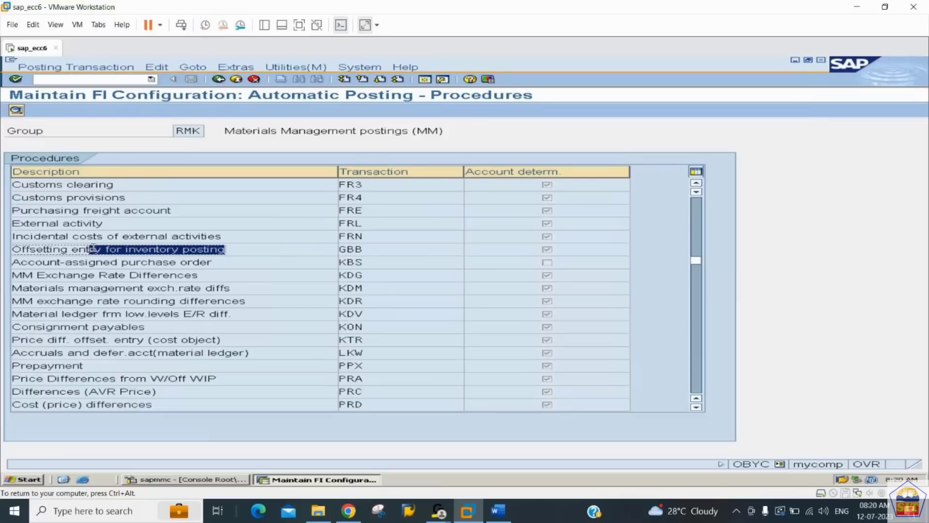
double_click(381, 249)
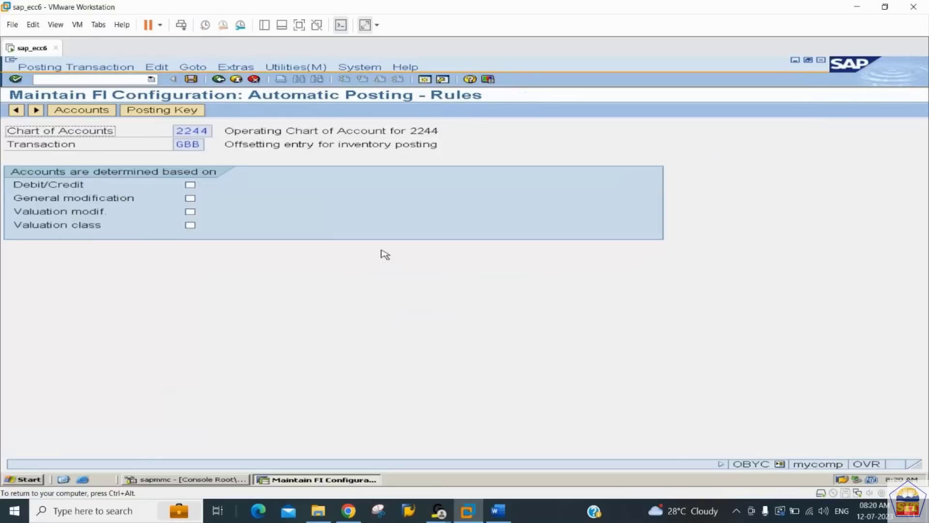
left_click(190, 226)
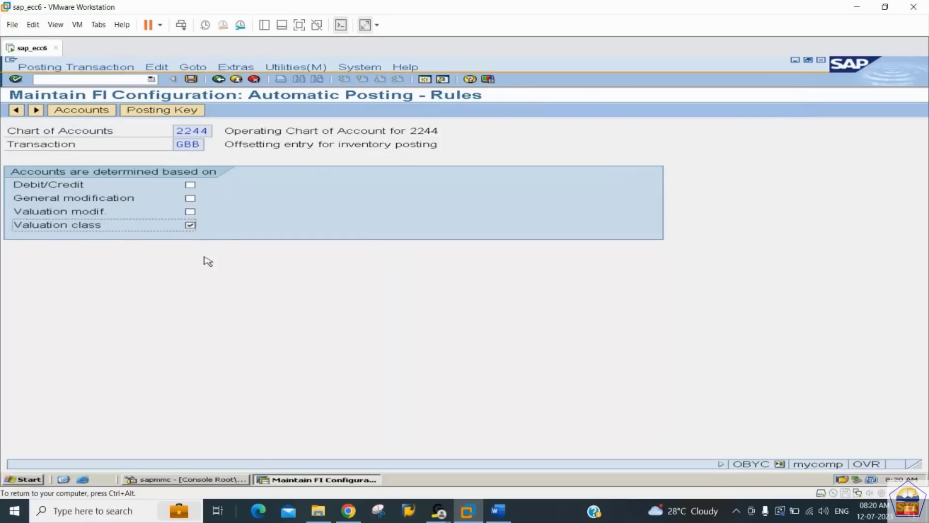
key("ctrl+s")
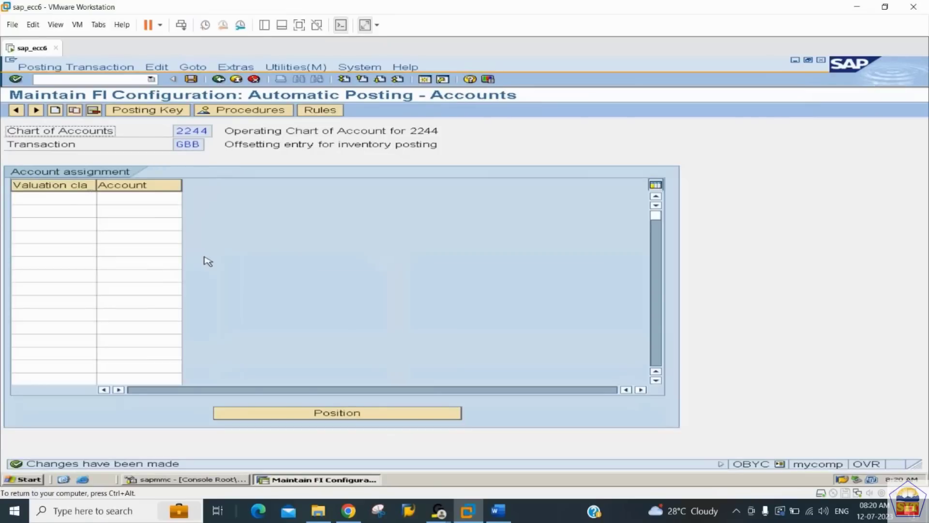
Step: Find valuation class 7920 Finished products in the value list and enter it in the first GBB account assignment row
left_click(60, 200)
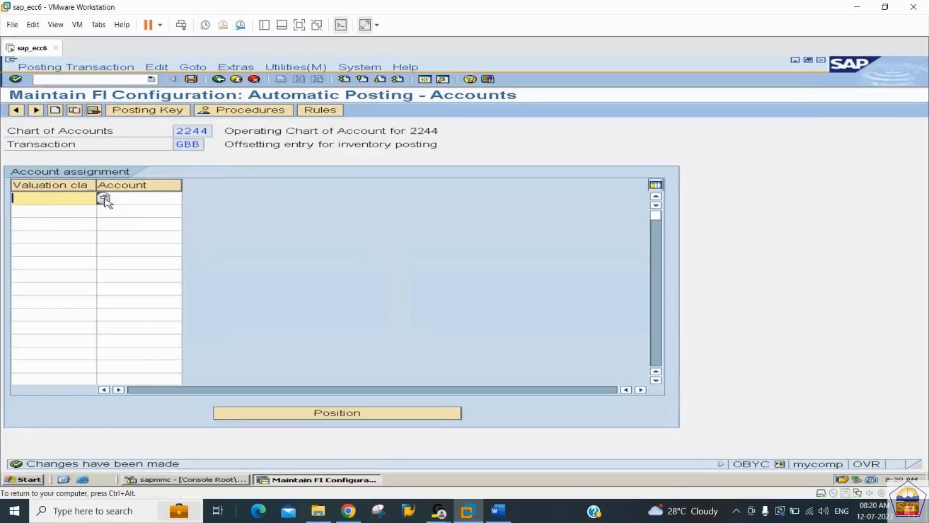
left_click(104, 198)
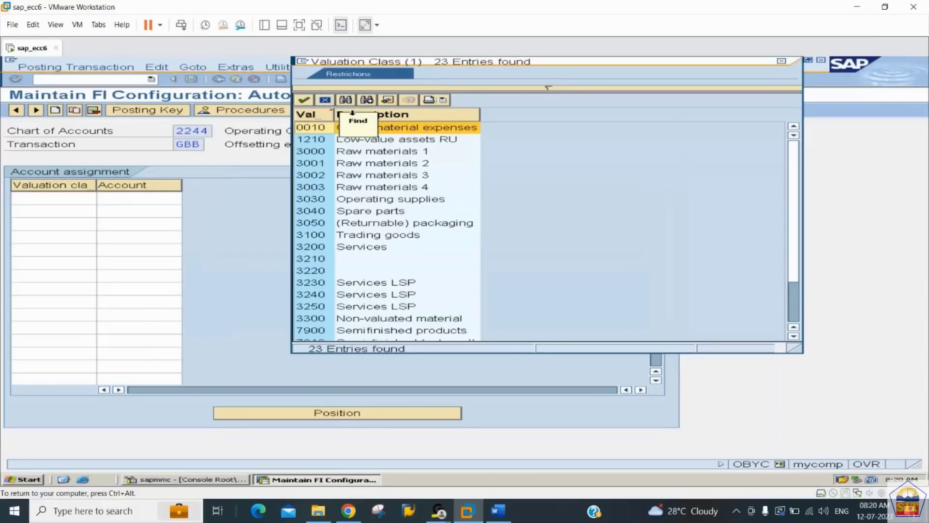
left_click(347, 101)
type("7920")
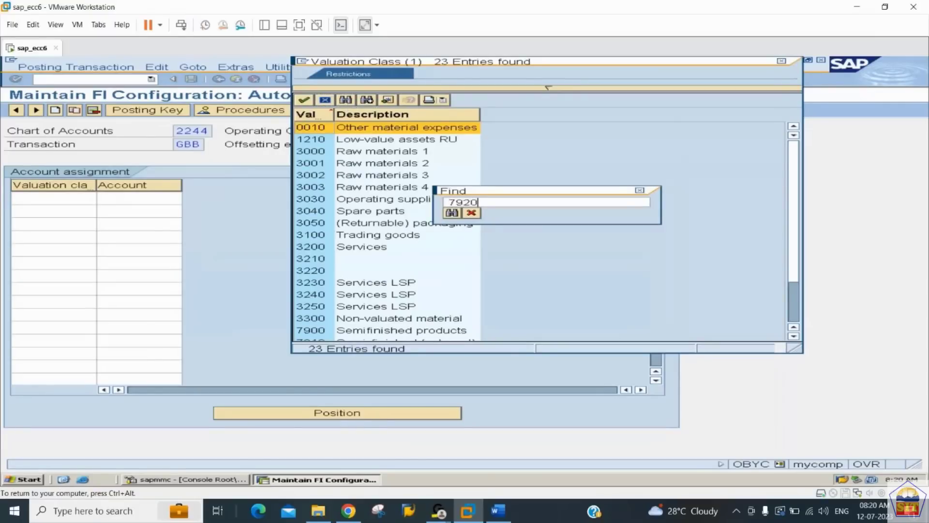
key("Return")
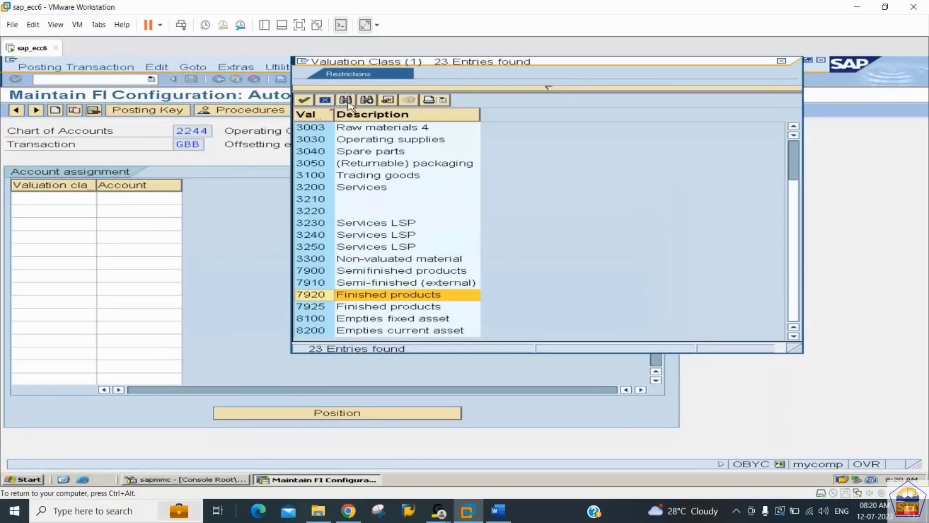
double_click(372, 295)
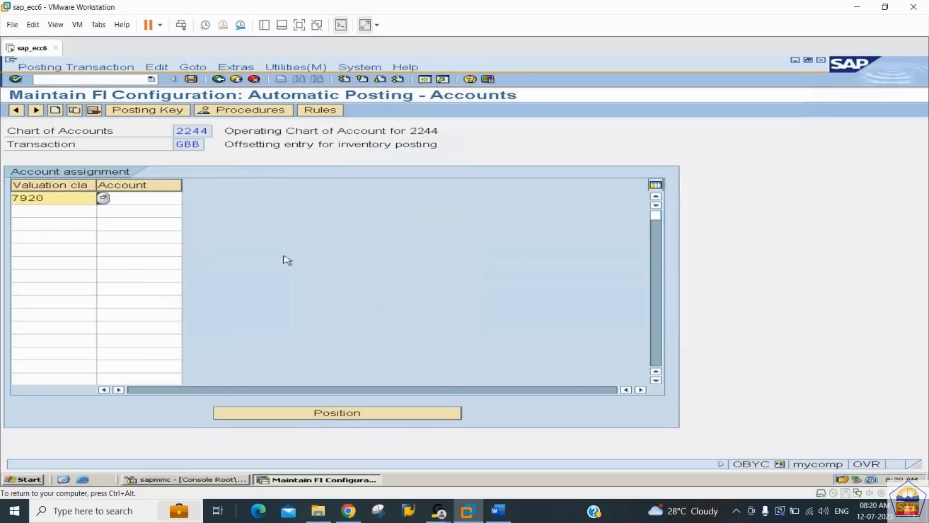
Step: Assign account 400150 to valuation class 7920 in the GBB assignment and save it
left_click(132, 201)
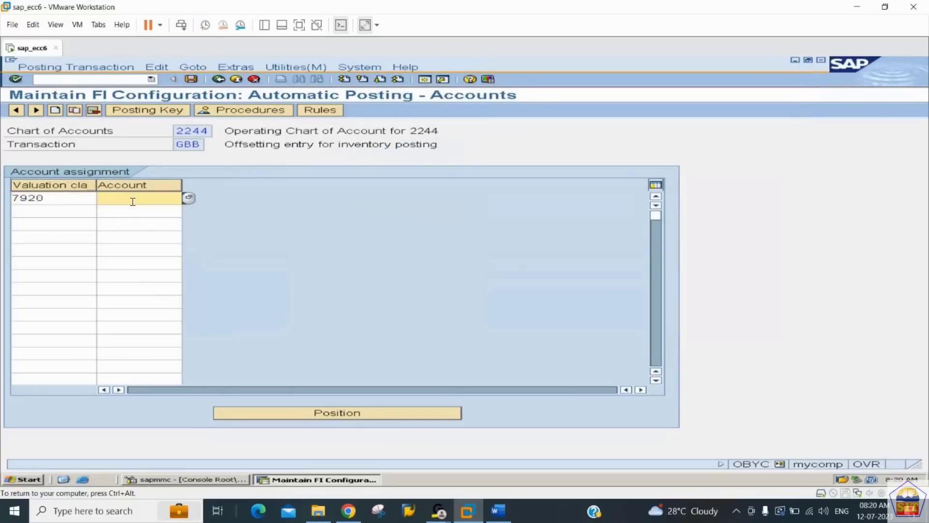
type("400150")
key("Return")
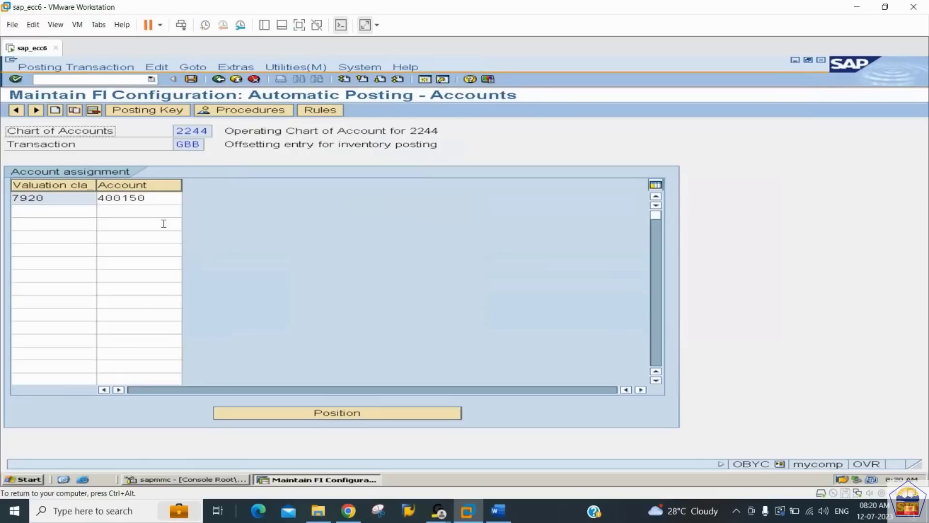
key("ctrl+s")
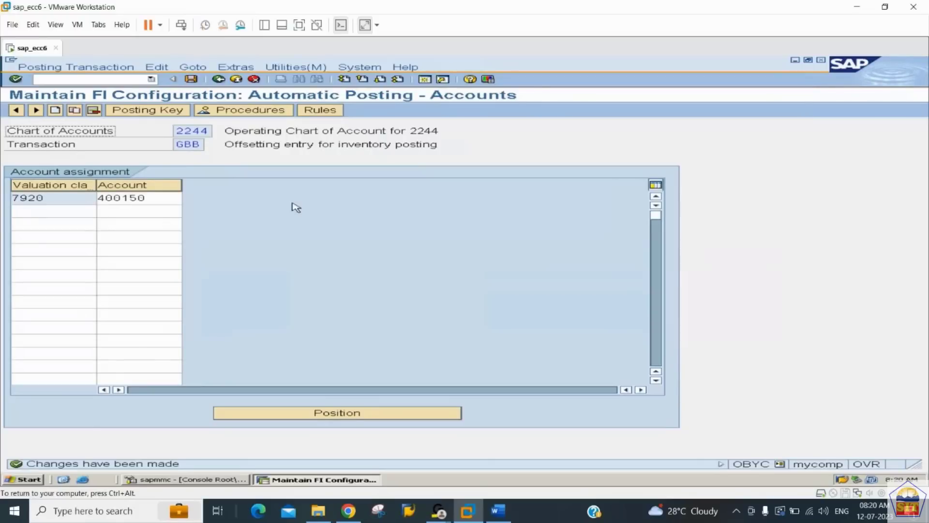
Step: Switch to the Word notes and insert a blank line above the Step 25 heading
left_click(499, 510)
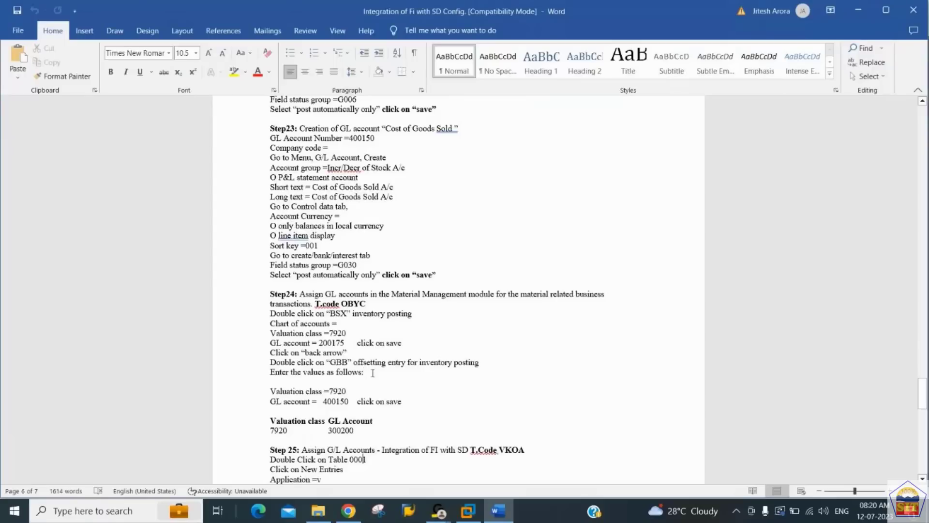
scroll(373, 373, "down", 9)
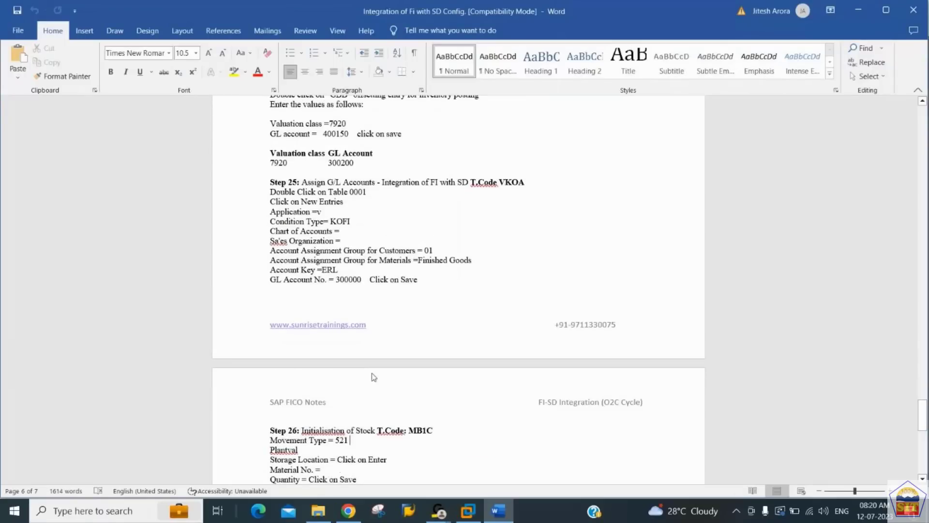
scroll(373, 375, "up", 1)
scroll(373, 373, "up", 2)
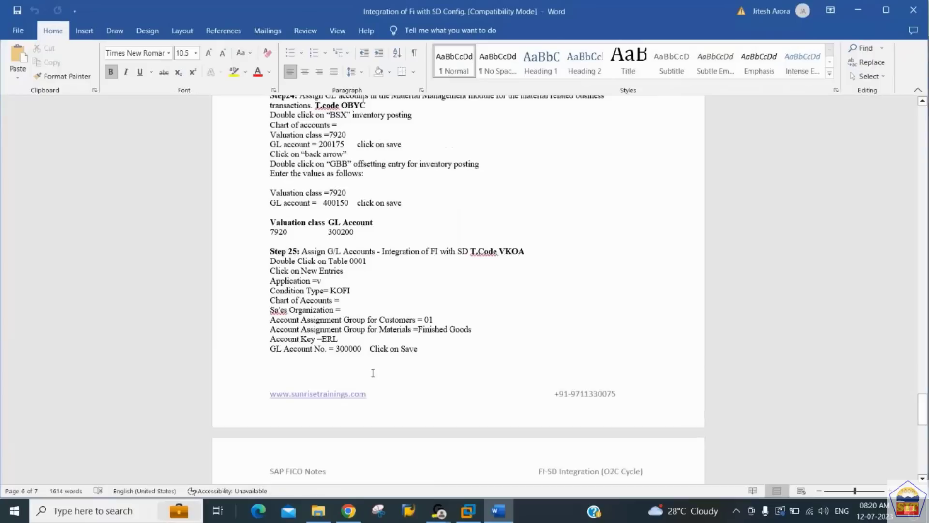
key("Down")
key("Down")
key("Down")
key("Down")
key("Down")
key("Down")
key("Down")
key("Down")
key("Down")
key("Down")
key("Down")
key("Down")
key("Down")
key("Down")
key("Down")
key("Down")
key("Down")
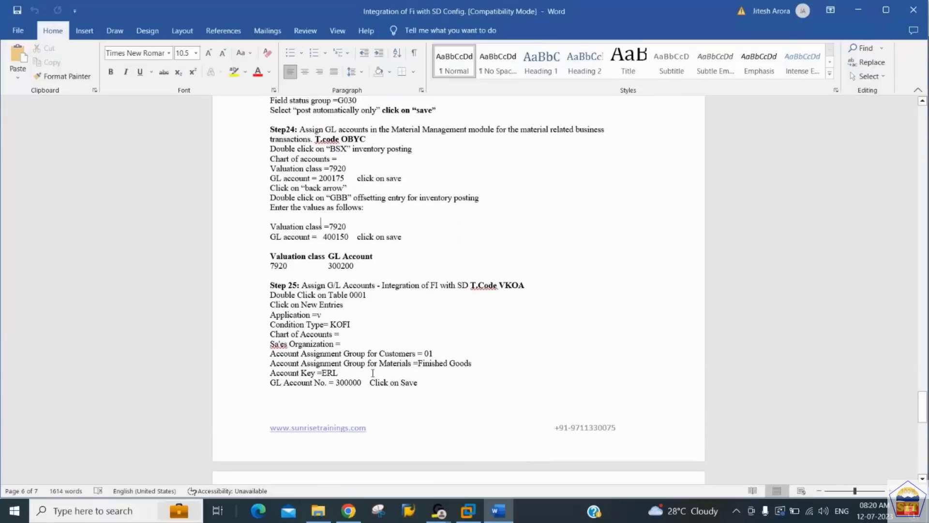
key("Return")
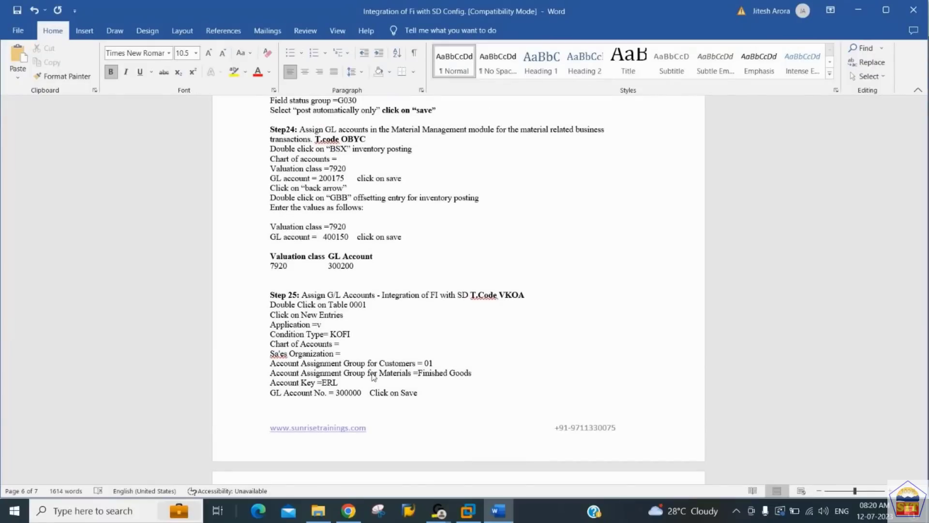
Step: Examine the Step 25 instructions in the notes for assigning G/L accounts between FI and SD in VKOA
key("shift+End")
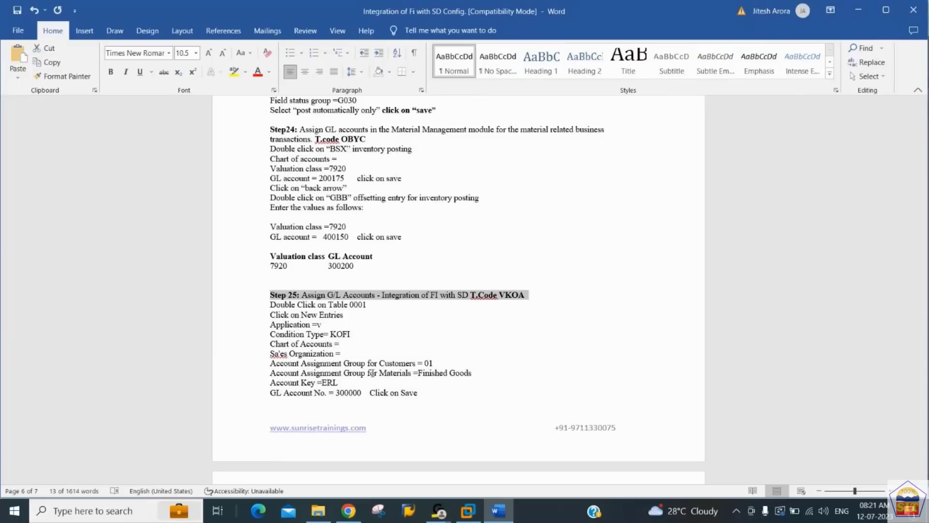
key("Down")
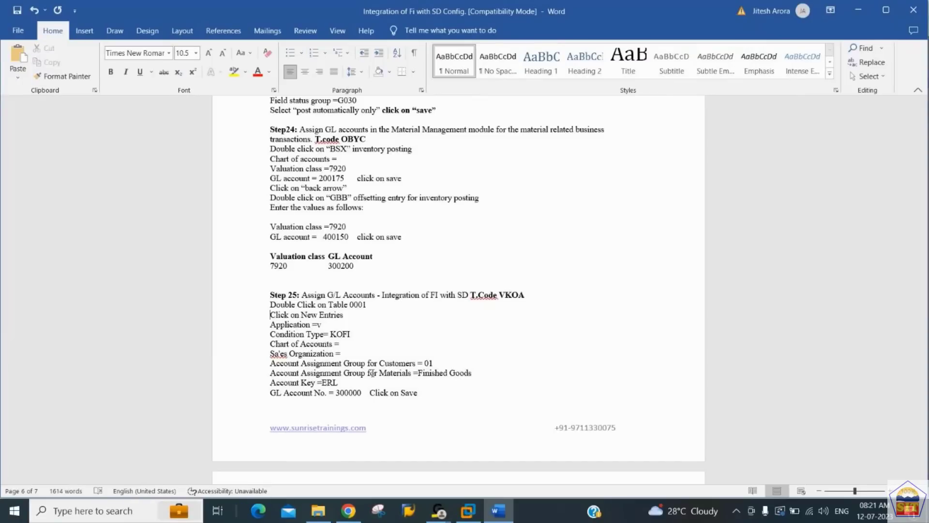
key("Up")
key("Up")
key("Right")
key("Right")
key("Right")
key("Right")
key("Right")
key("Right")
key("Right")
key("Right")
key("Right")
key("Right")
key("Right")
key("Right")
key("Right")
key("Right")
key("Right")
key("Right")
key("Right")
key("Right")
key("Right")
key("Right")
key("Right")
key("Up")
key("Up")
key("Up")
key("Up")
key("Up")
key("Up")
key("Up")
key("Up")
key("Up")
key("Up")
key("Up")
key("Up")
key("Up")
key("Up")
key("Up")
key("Up")
key("Down")
key("Down")
key("Down")
key("Down")
key("Down")
key("Down")
key("Down")
key("Down")
key("Down")
key("Down")
key("Down")
key("Down")
key("Down")
key("Down")
key("Down")
key("Down")
Step: Switch back to SAP, open table 1 Cust.Grp/MaterialGrp/AcctKey in transaction VKOA, and inspect the existing entry for sales organization 1111
key("alt+Tab")
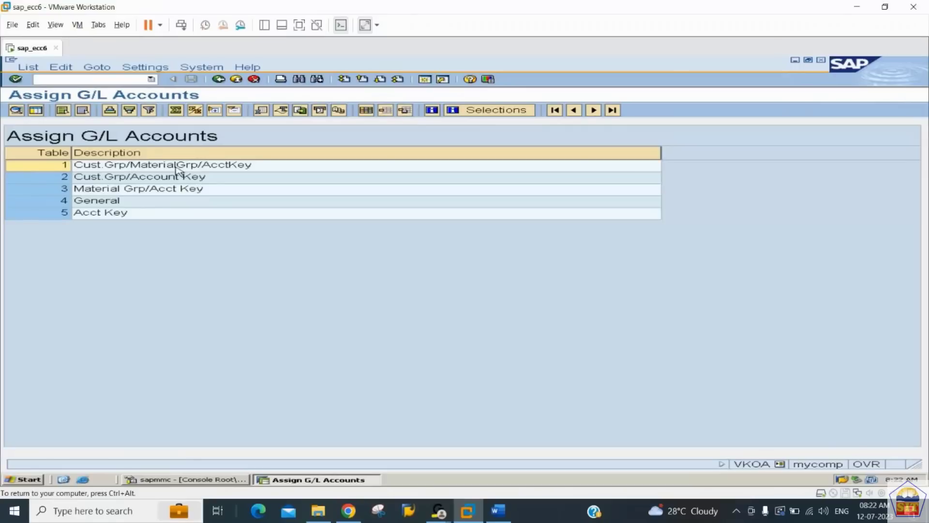
left_click(65, 167)
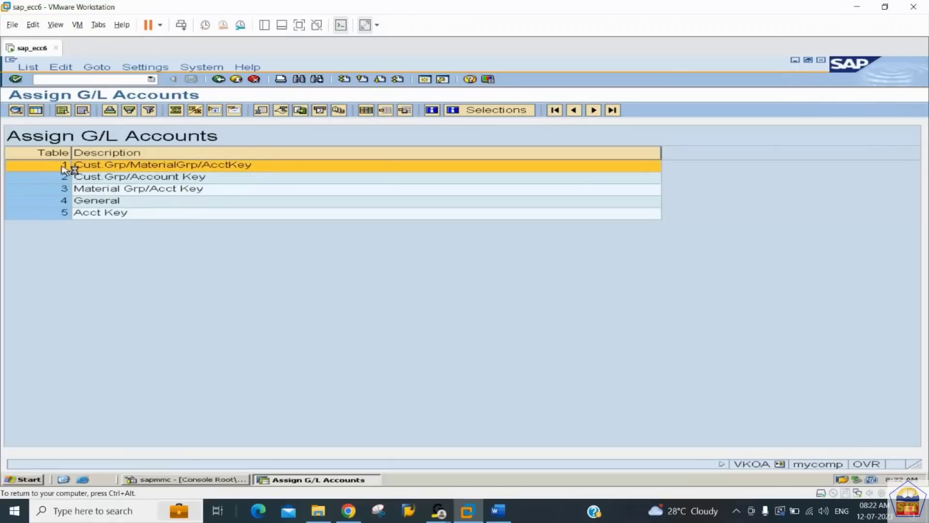
double_click(65, 167)
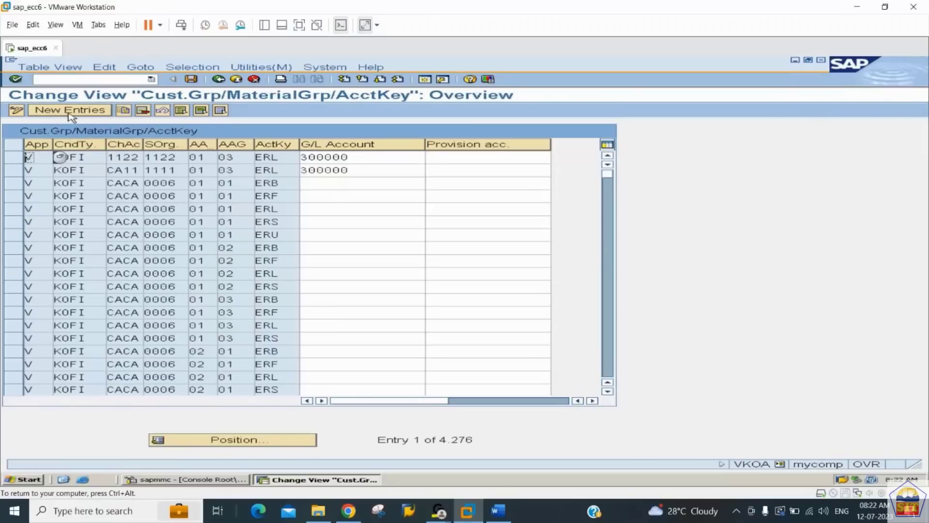
double_click(339, 170)
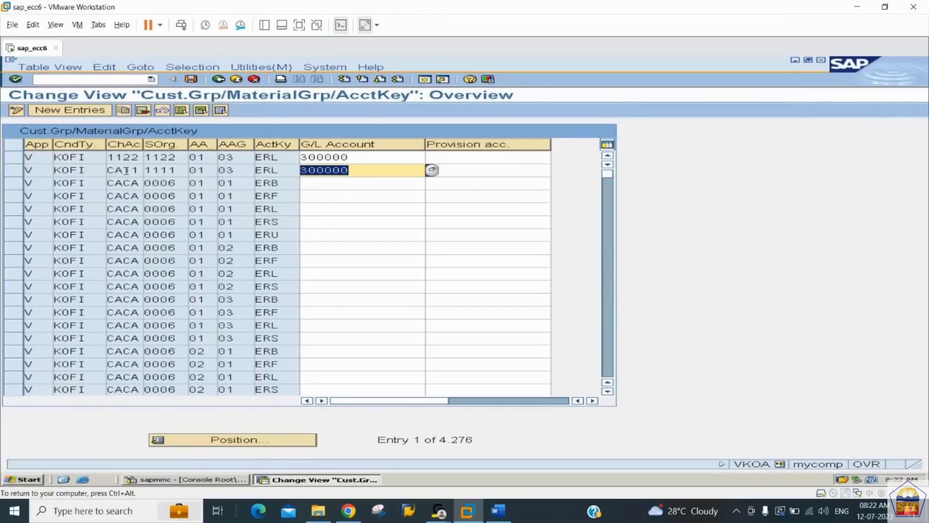
left_click(149, 172)
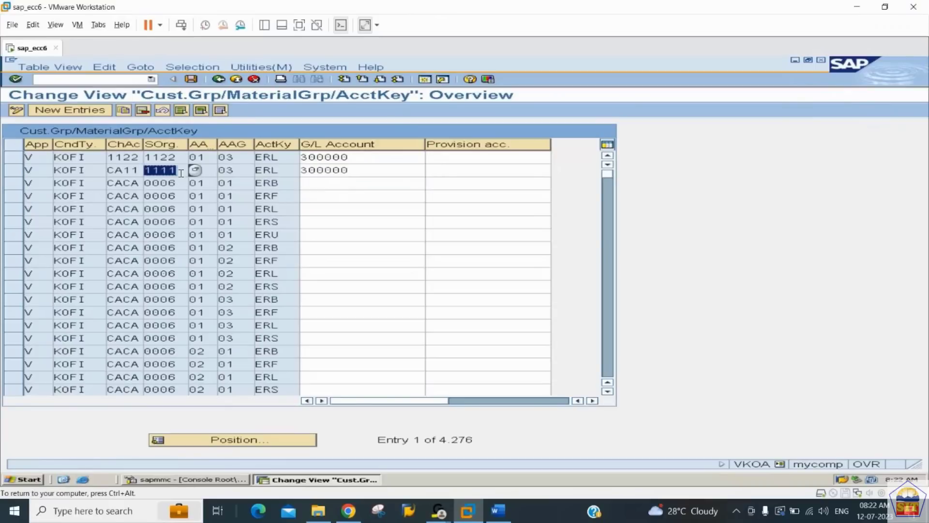
left_click(213, 171)
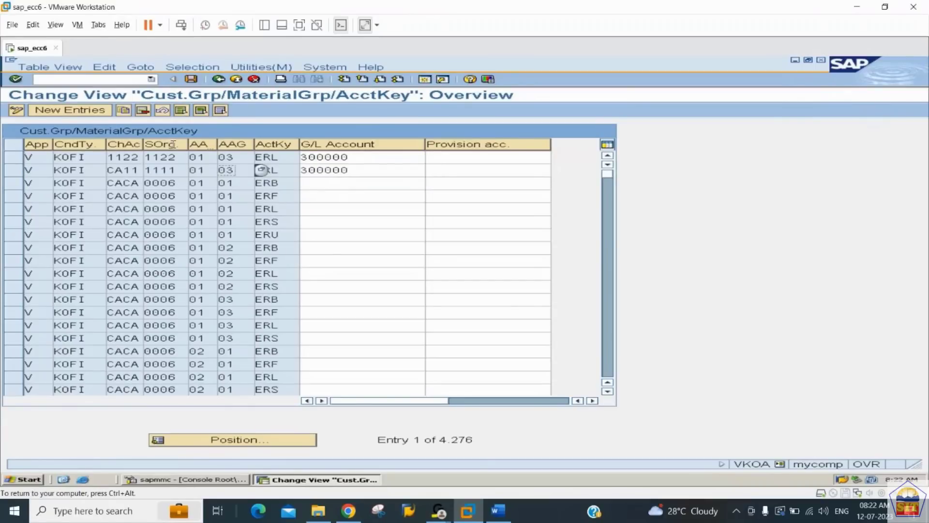
Step: Start a new account determination entry with application V Sales/Distribution and condition type KOFI
left_click(73, 110)
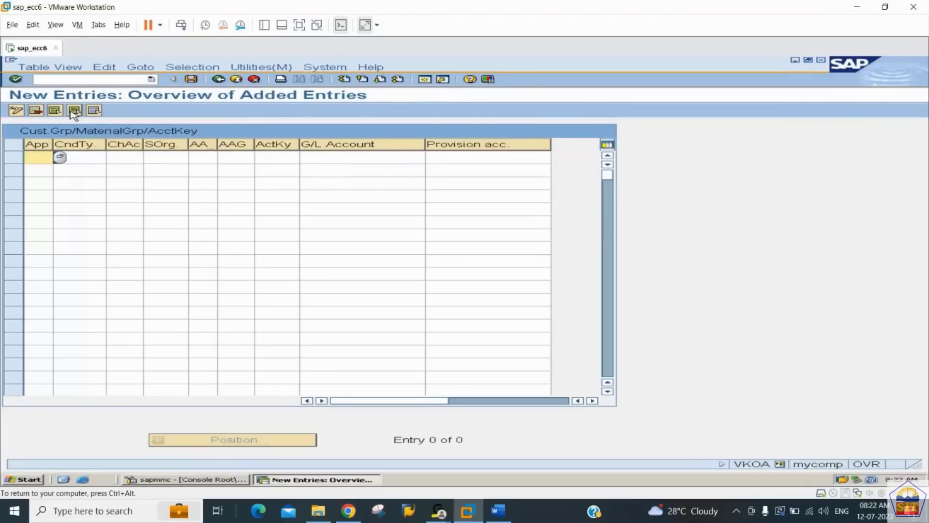
left_click(60, 159)
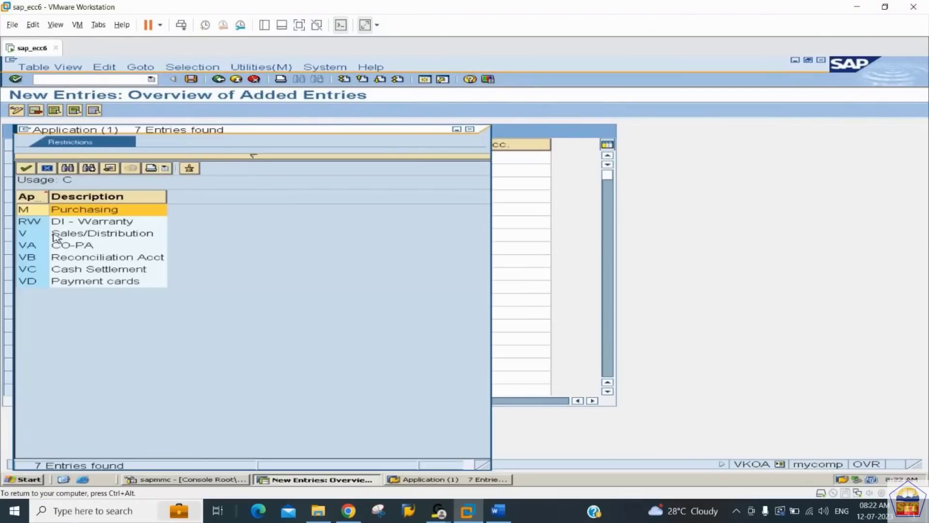
double_click(74, 234)
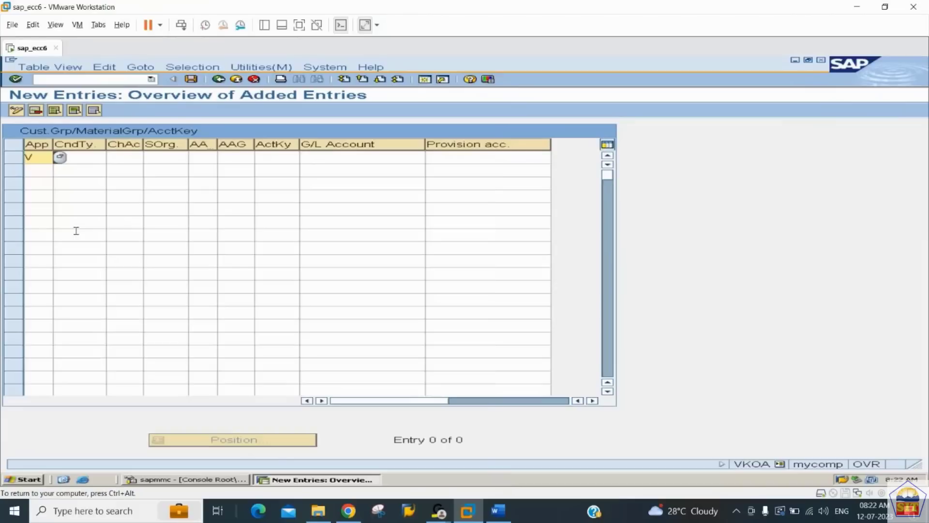
left_click(81, 159)
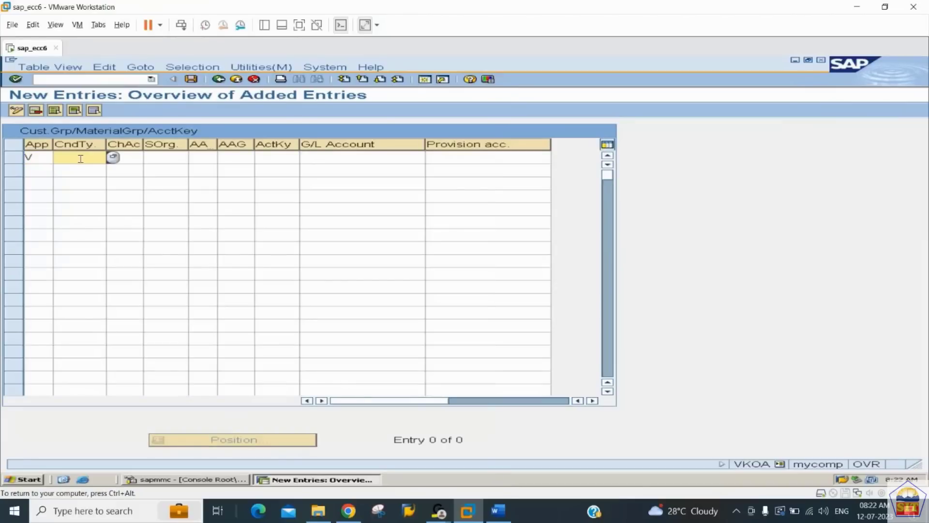
left_click(112, 157)
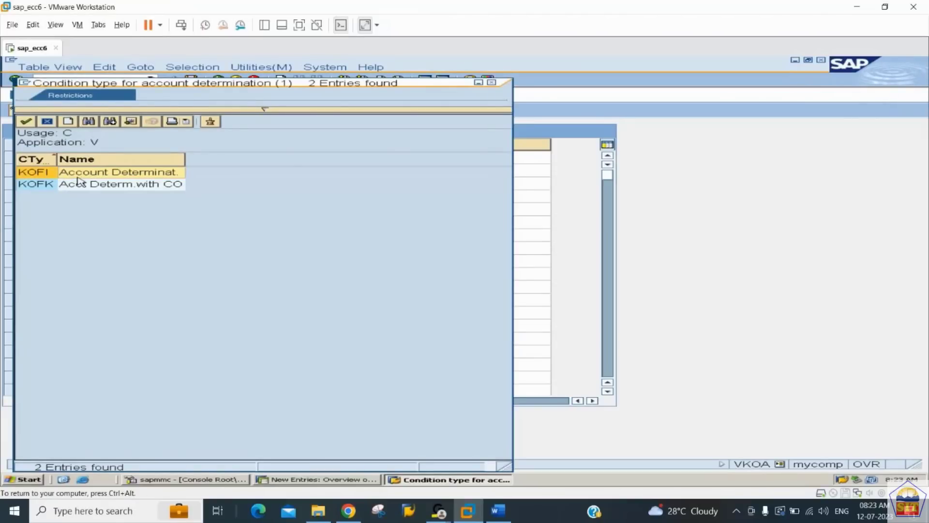
double_click(79, 172)
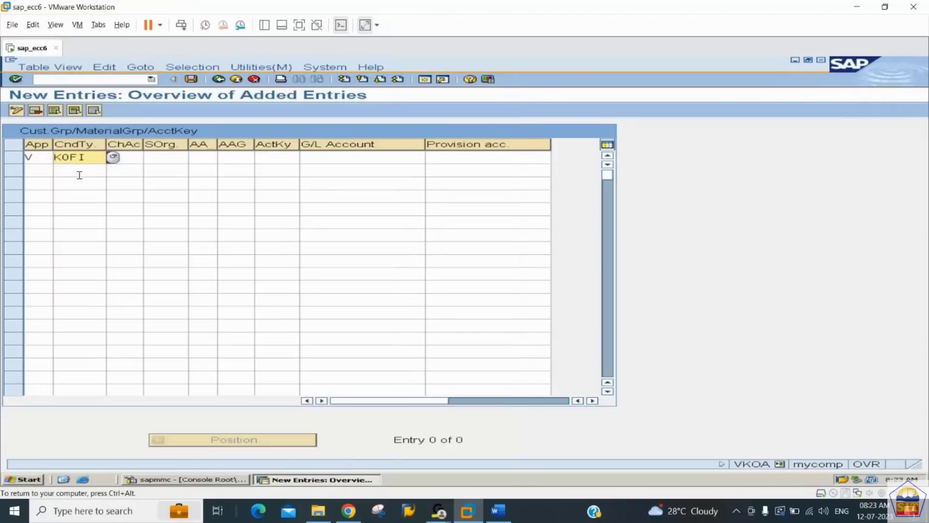
Step: Set both the chart of accounts and the sales organization of the new entry to 2244
left_click(132, 158)
type("2244")
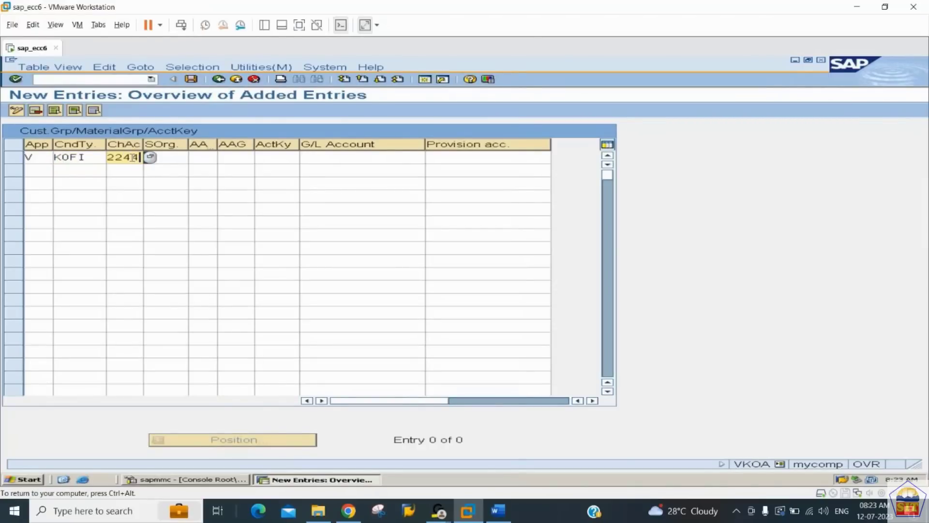
key("Tab")
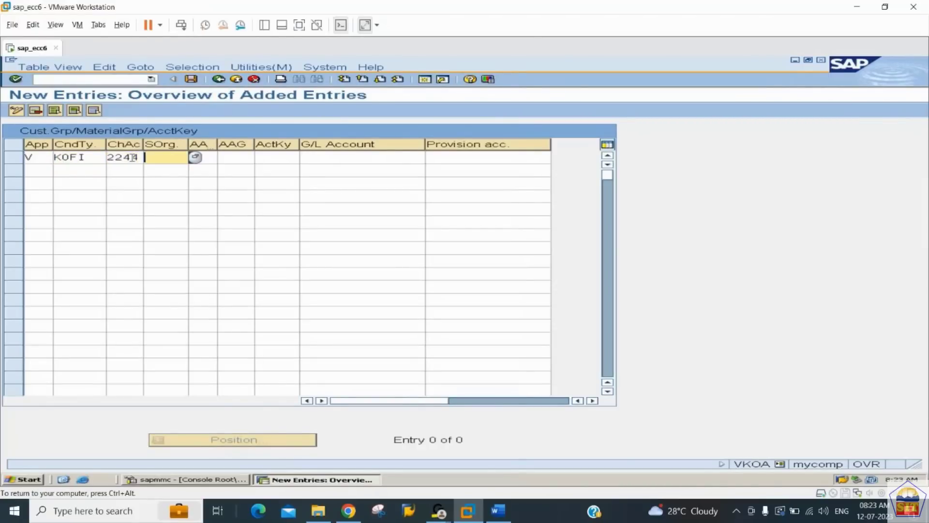
type("2244")
key("Tab")
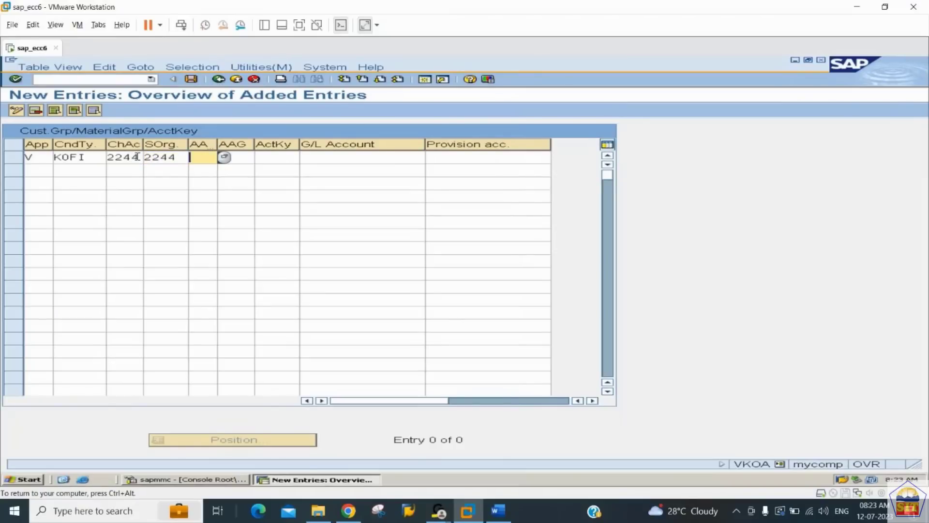
Step: Set the entry's customer account assignment group to 01 Domestic revenues and its material account assignment group to 03 Finished goods
left_click(224, 158)
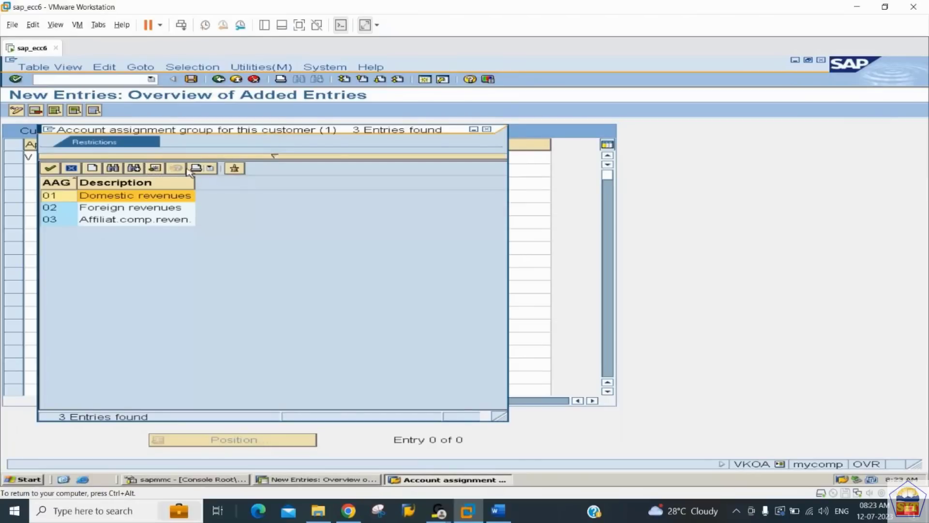
double_click(127, 196)
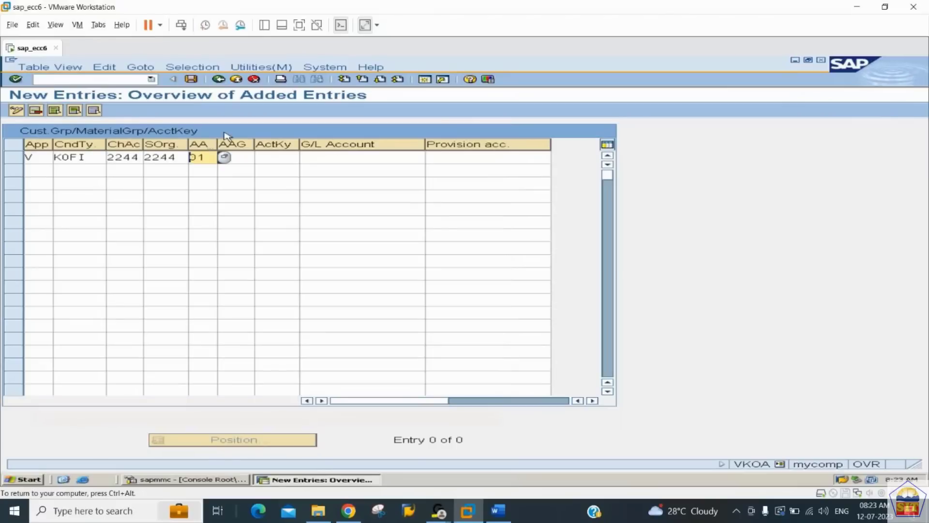
left_click(232, 157)
left_click(262, 158)
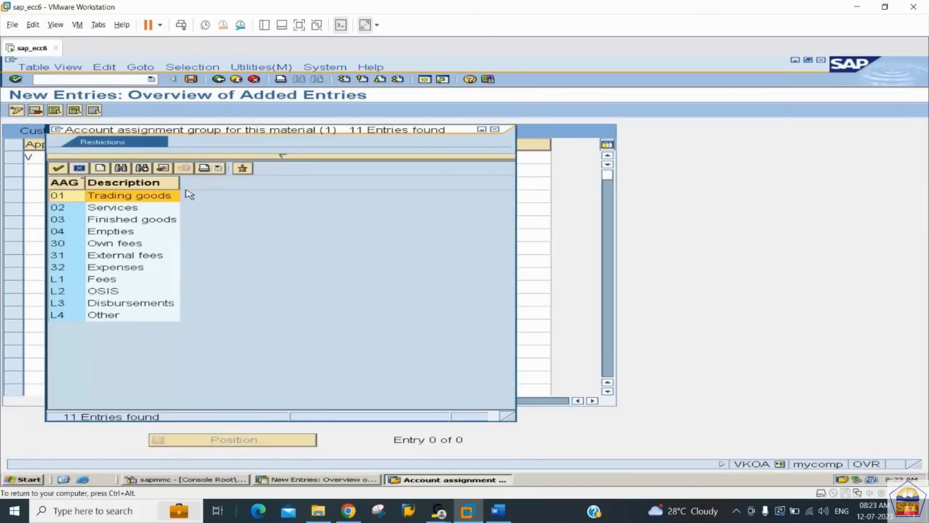
left_click(143, 224)
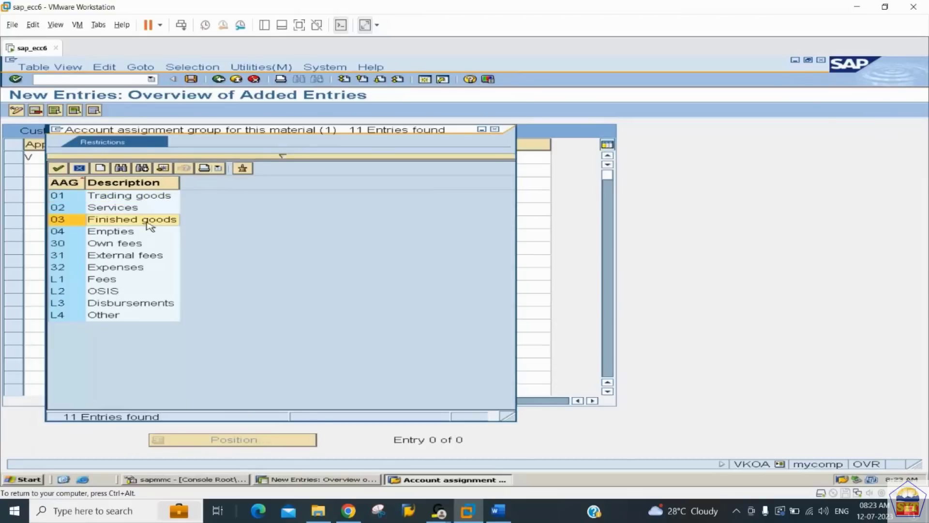
double_click(153, 221)
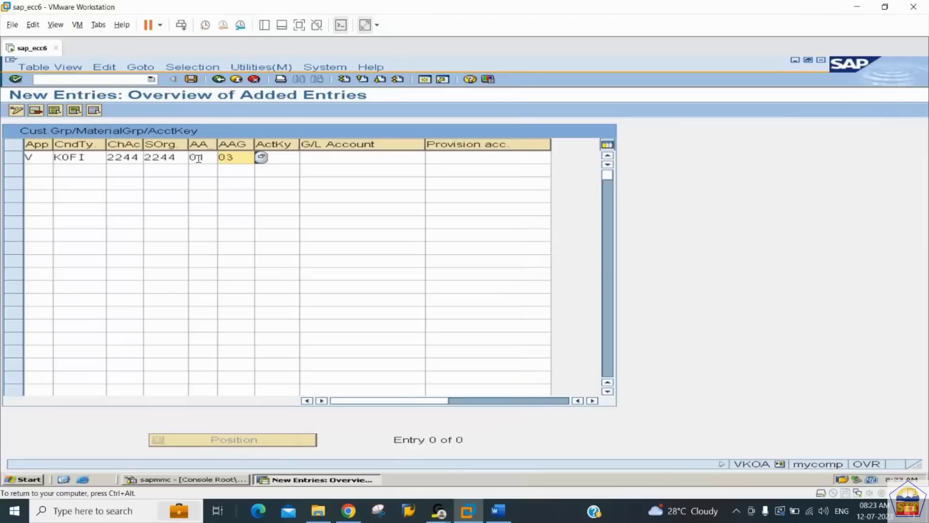
Step: Set the new entry's account key to ERL Sales revenues, finding it in the list of possible keys
left_click(272, 155)
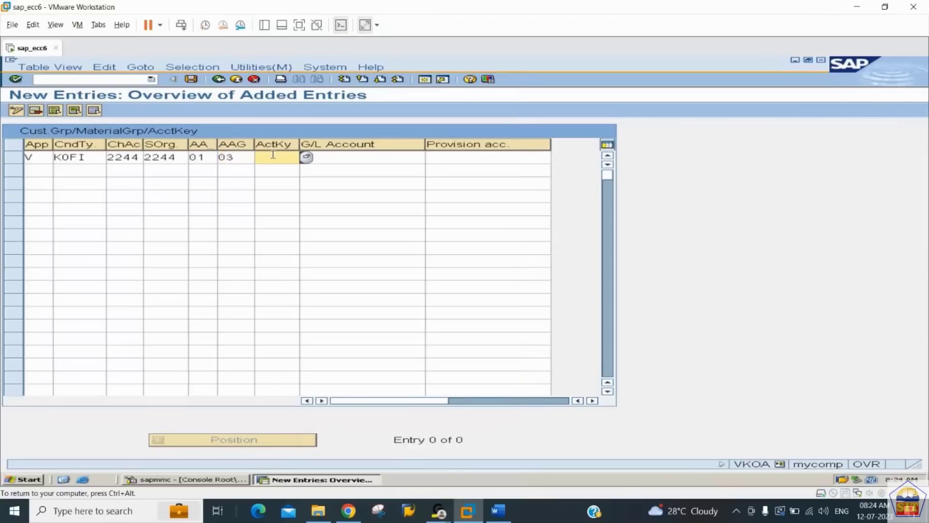
left_click(306, 157)
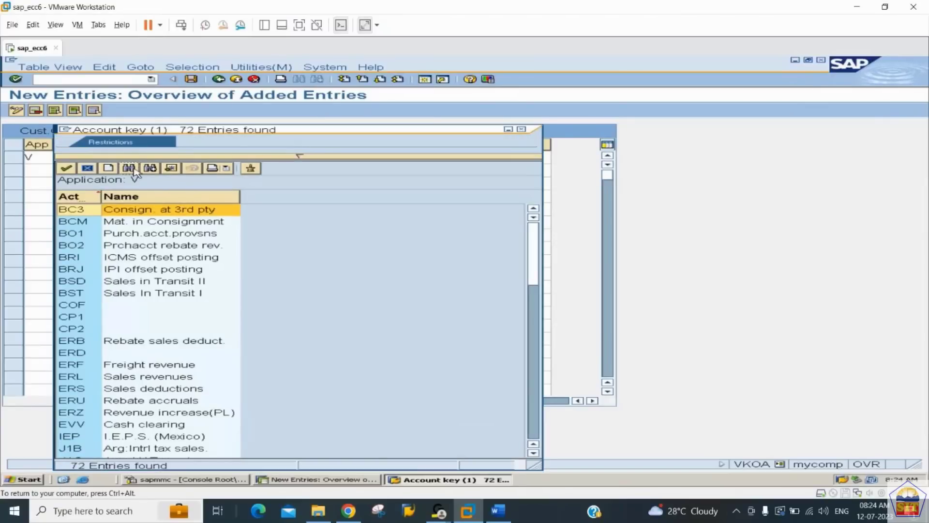
left_click(131, 168)
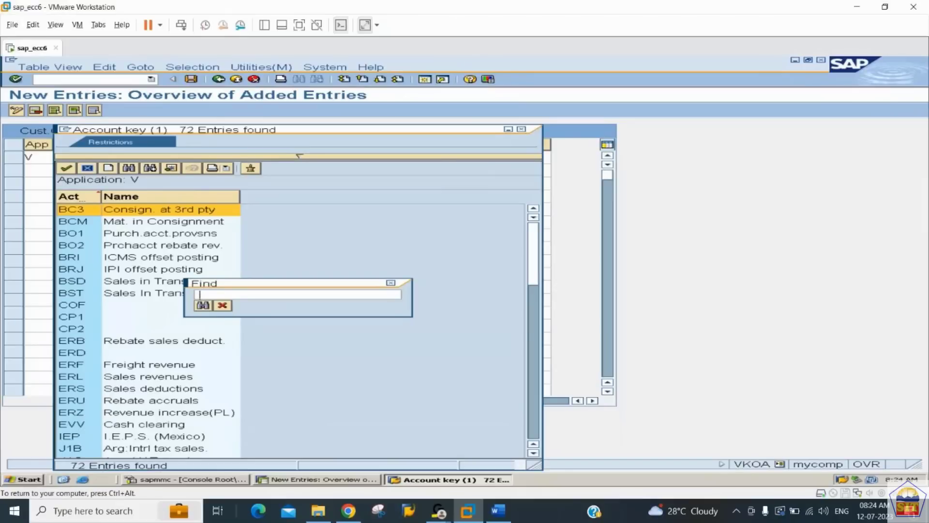
type("erl")
key("Return")
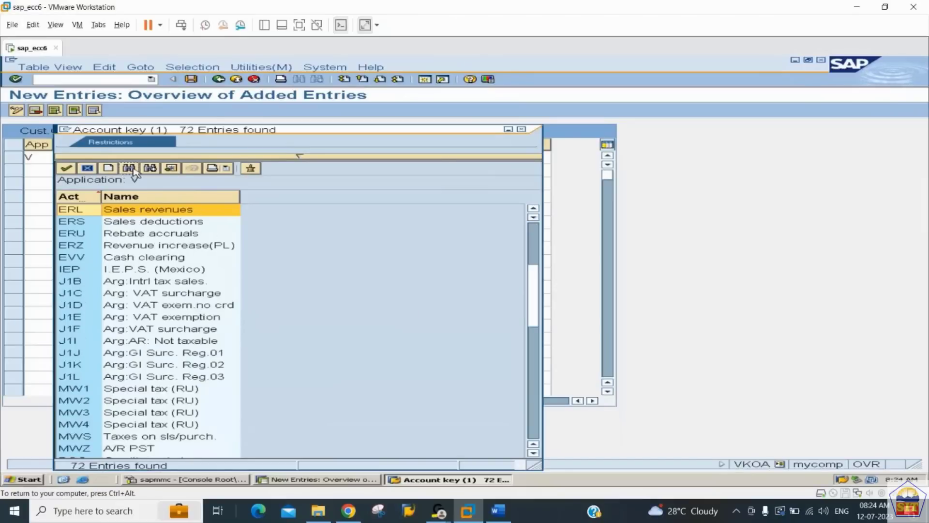
double_click(141, 212)
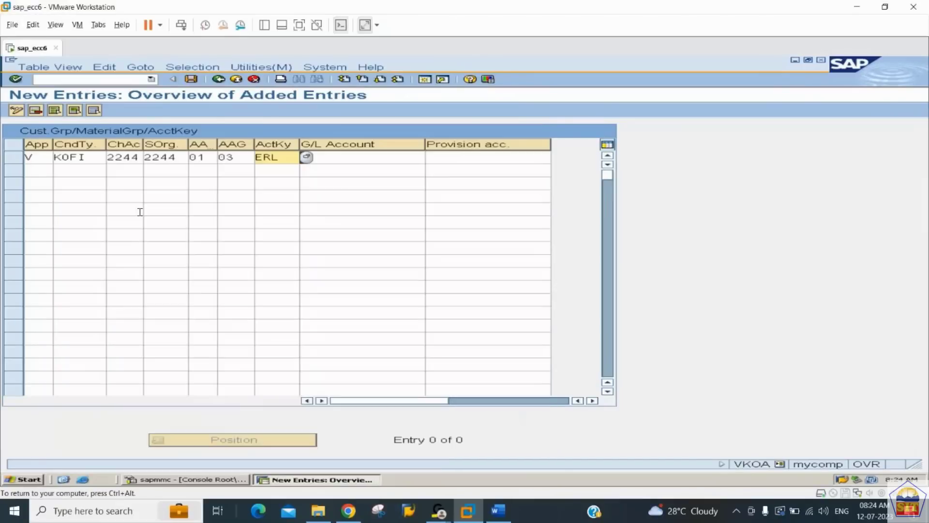
Step: Assign G/L account 300000 to the new account determination entry and save it
left_click(360, 158)
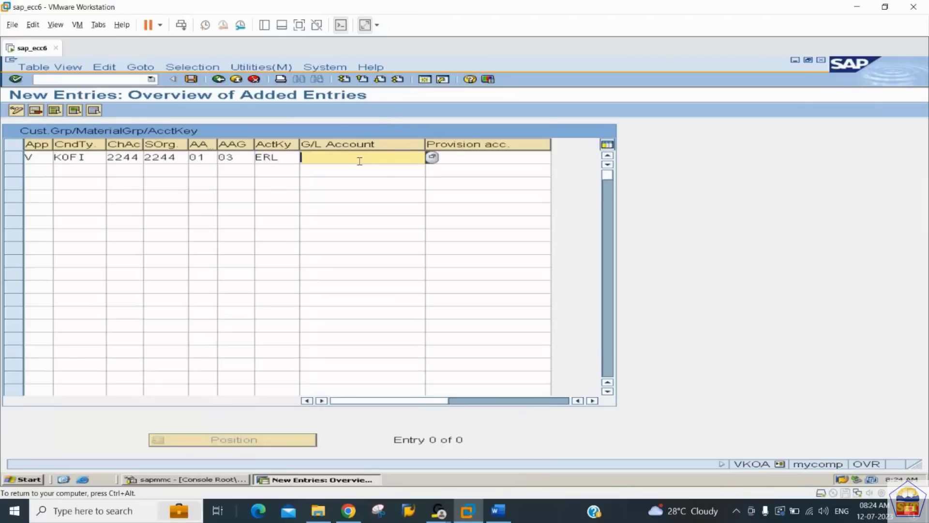
type("300000")
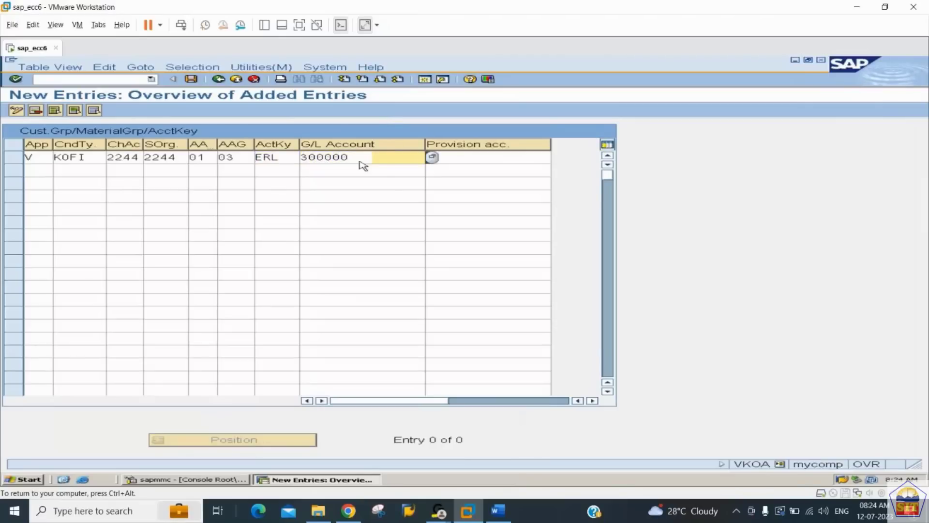
key("Return")
key("ctrl+s")
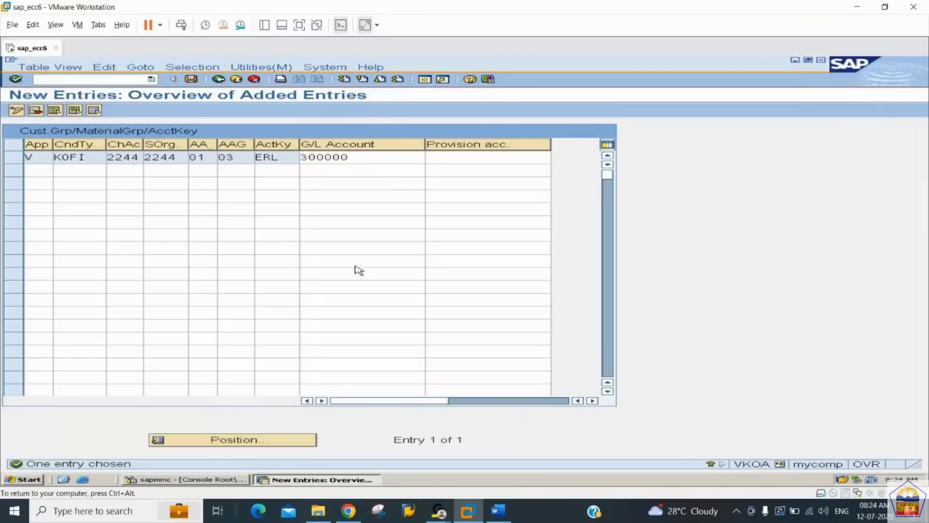
key("Return")
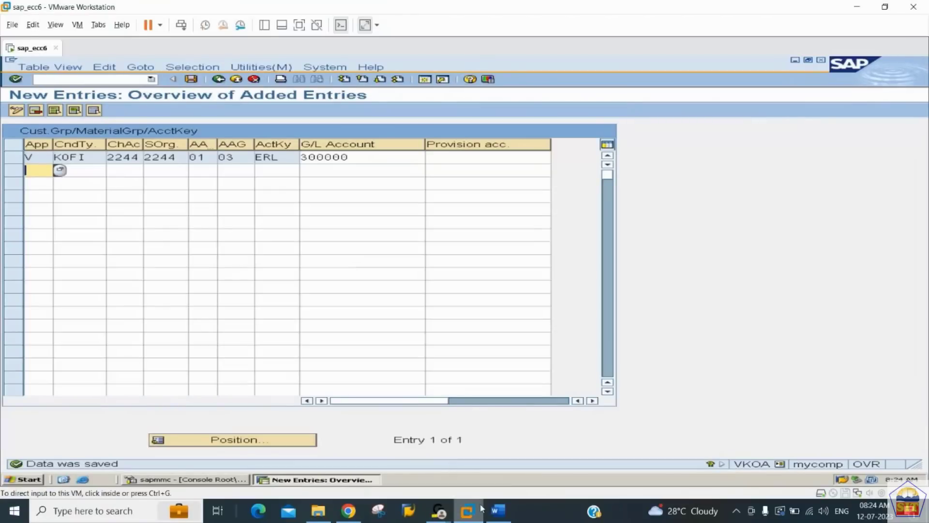
Step: Switch to the Word notes and read steps 26 to 31, from stock initialisation through sales order and delivery to billing
left_click(498, 511)
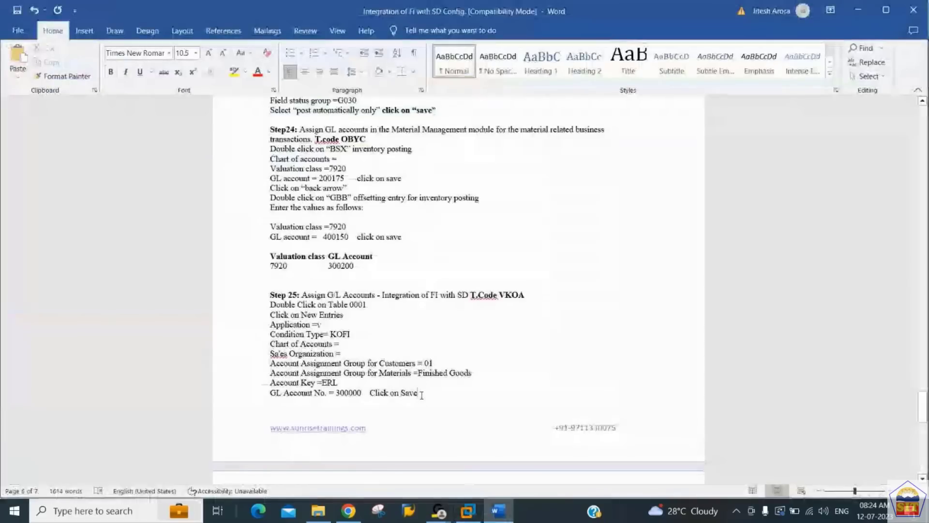
scroll(422, 395, "down", 6)
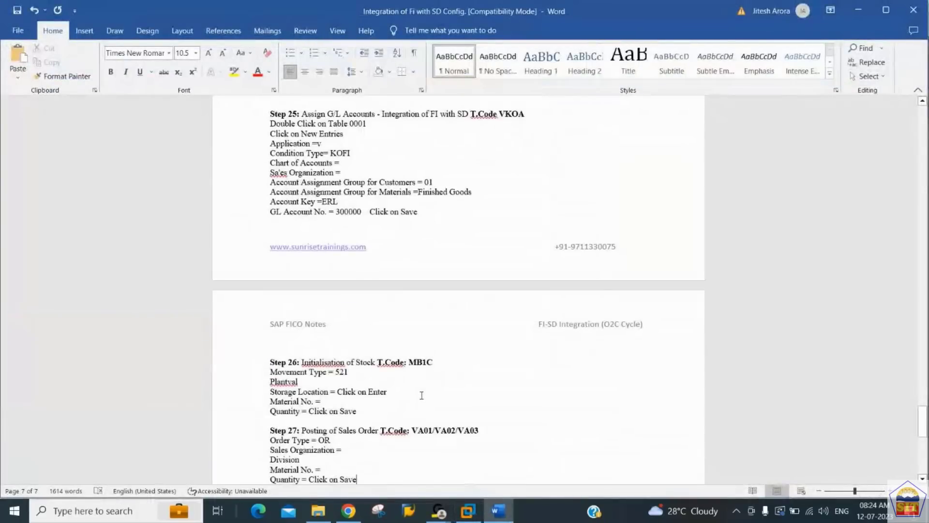
scroll(422, 395, "down", 2)
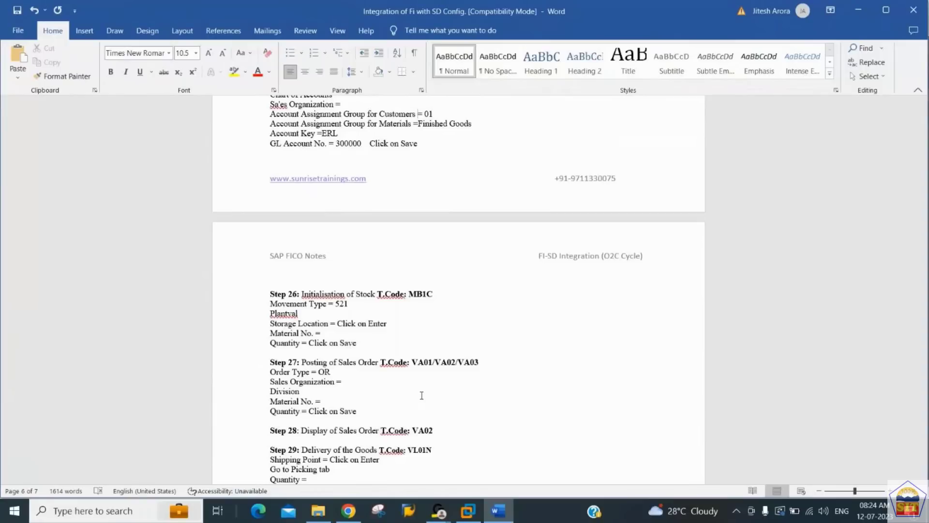
key("Down")
scroll(422, 395, "down", 1)
scroll(422, 396, "down", 2)
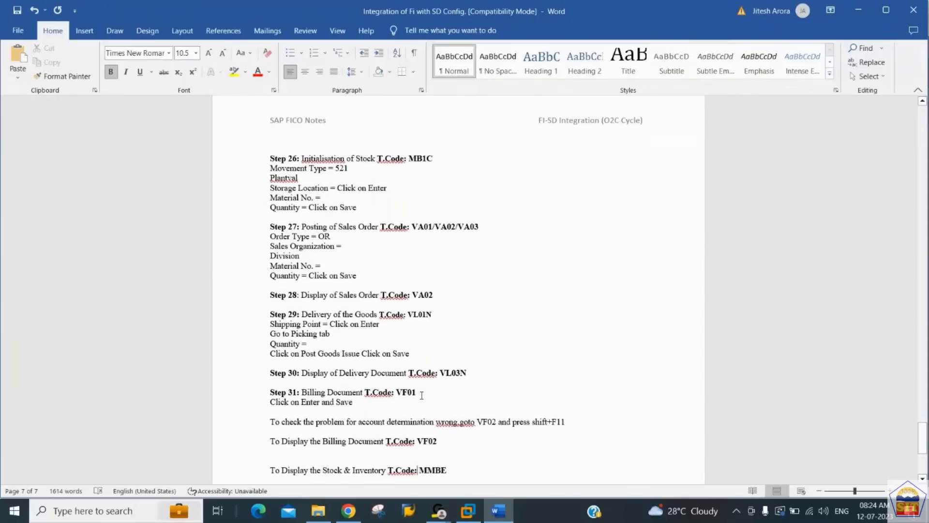
key("Up")
key("Up")
key("Up")
key("Up")
key("Up")
key("Up")
key("Up")
key("Up")
key("Up")
key("Up")
key("Up")
key("Up")
key("Up")
key("Up")
key("Up")
key("Up")
key("Up")
key("Up")
key("Up")
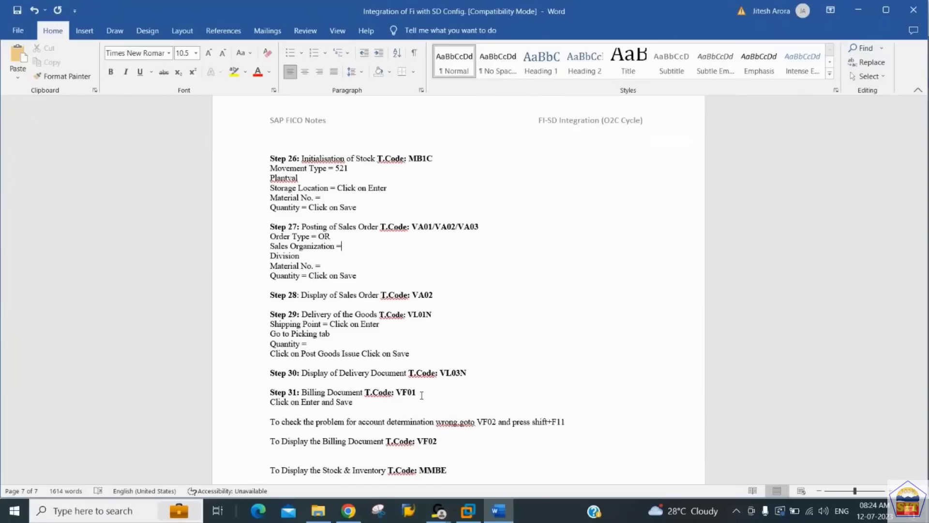
key("Down")
key("Down")
key("Down")
key("Down")
key("Down")
key("Down")
key("Down")
key("Down")
key("Down")
key("Down")
key("Down")
key("Down")
key("Down")
key("Up")
key("Up")
key("Up")
key("Up")
key("Up")
key("Up")
key("Up")
key("Up")
key("Up")
key("Up")
key("Up")
key("Up")
key("Up")
key("Up")
key("Up")
key("Up")
key("Up")
key("Up")
key("Up")
key("Up")
scroll(422, 395, "up", 4)
key("Up")
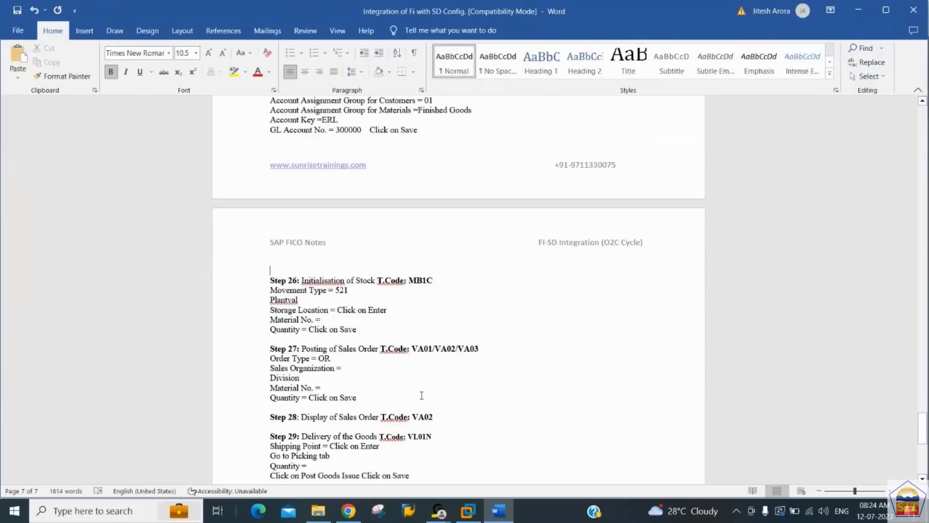
Step: Switch back to SAP and open transaction MB1C to enter other goods receipts
left_click(468, 510)
left_click(122, 81)
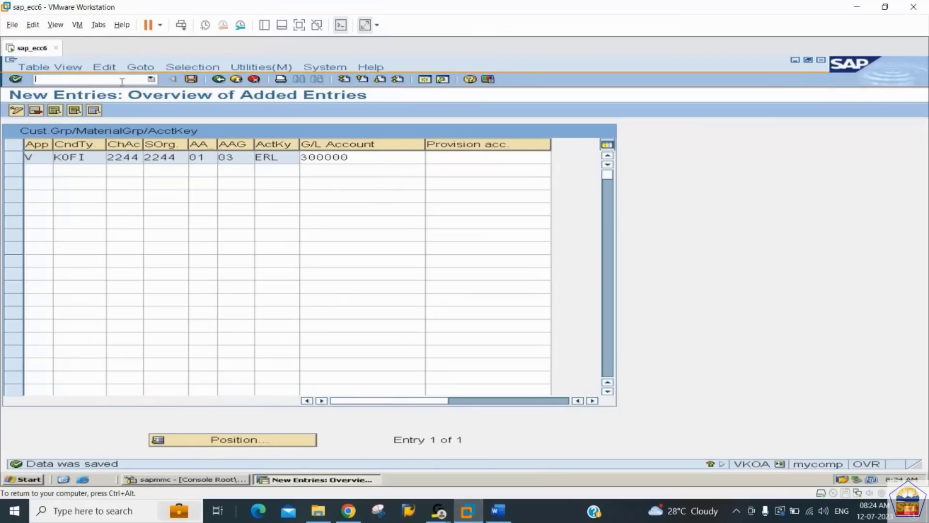
type("/nmb1")
key("Return")
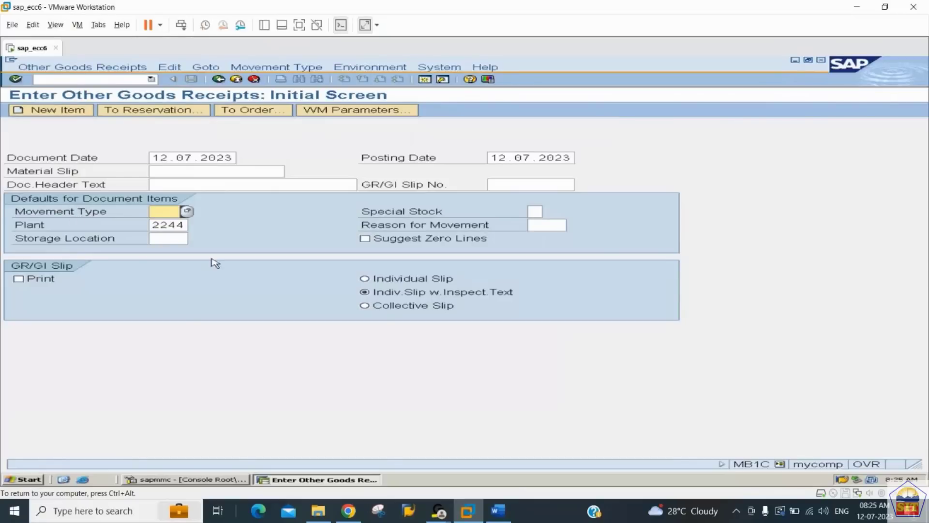
Step: Check the stock initialisation settings in step 26 of the Word notes and return to SAP
left_click(498, 511)
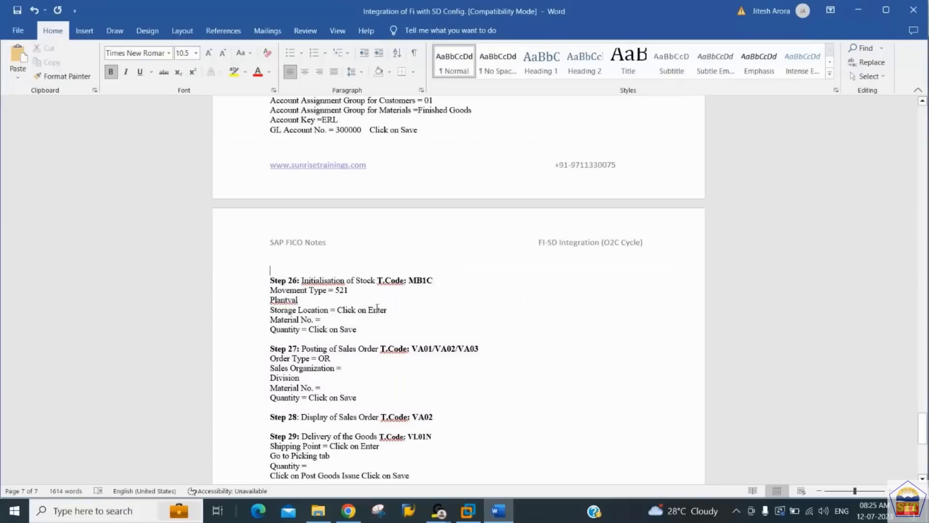
left_click(366, 298)
left_click(500, 511)
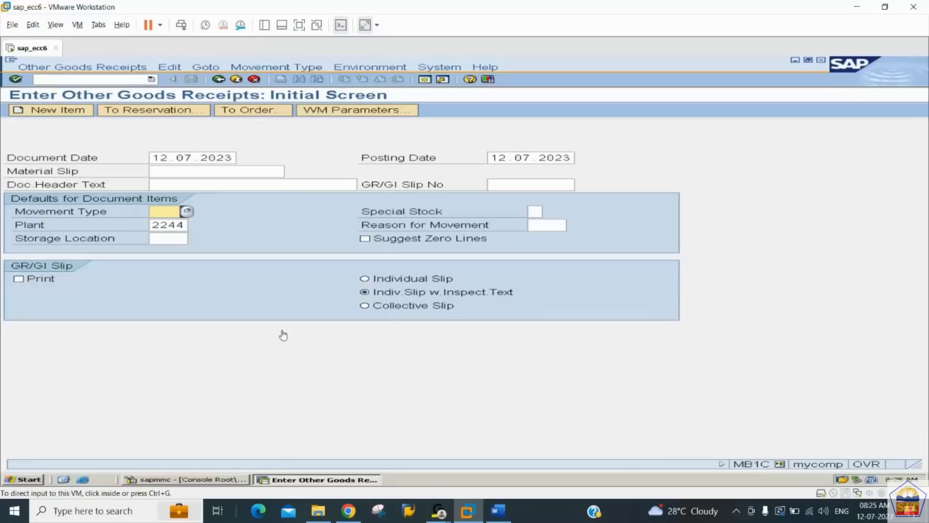
Step: Set the goods receipt's movement type to 521 and storage location to 2244, and continue to the item entry
left_click(187, 211)
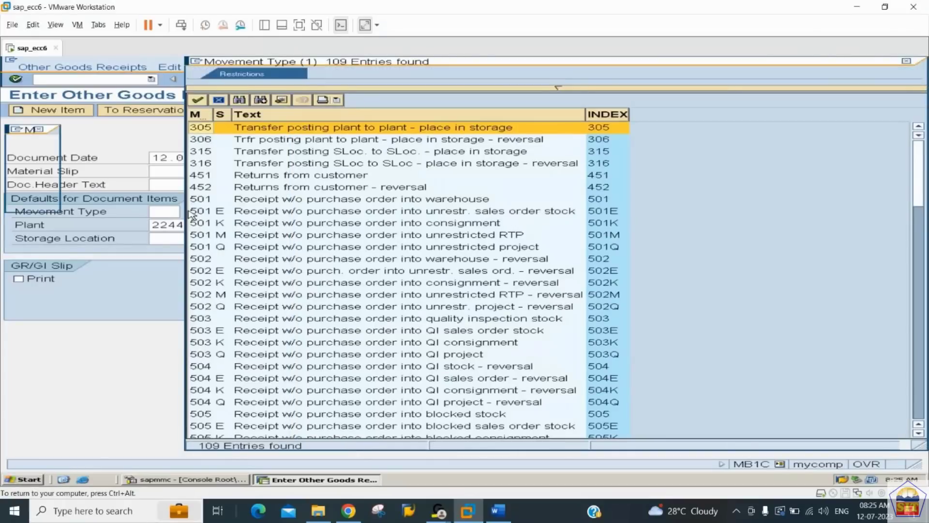
scroll(240, 111, "down", 10)
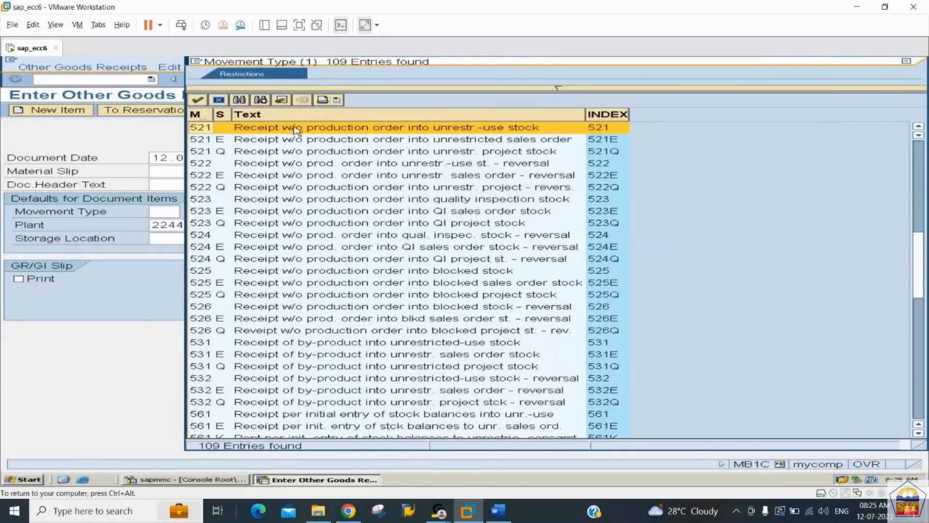
double_click(351, 132)
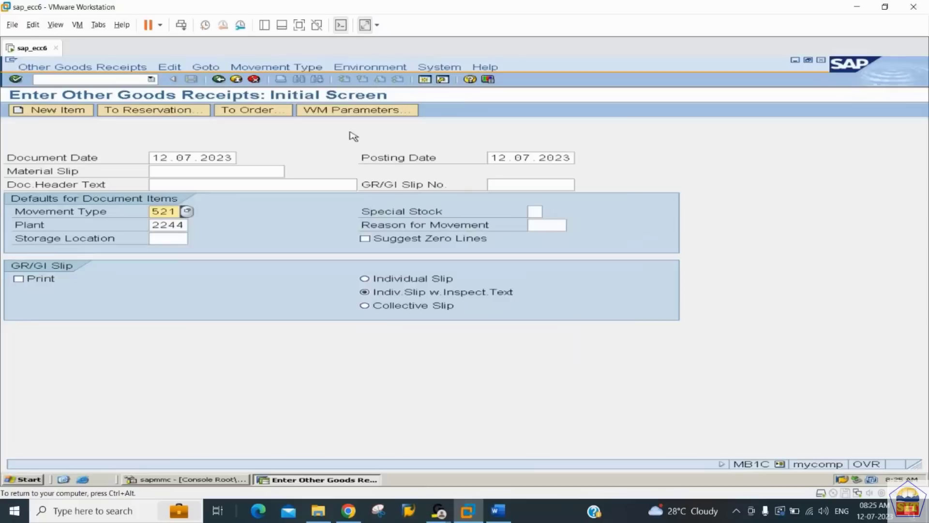
left_click(161, 242)
type("2244")
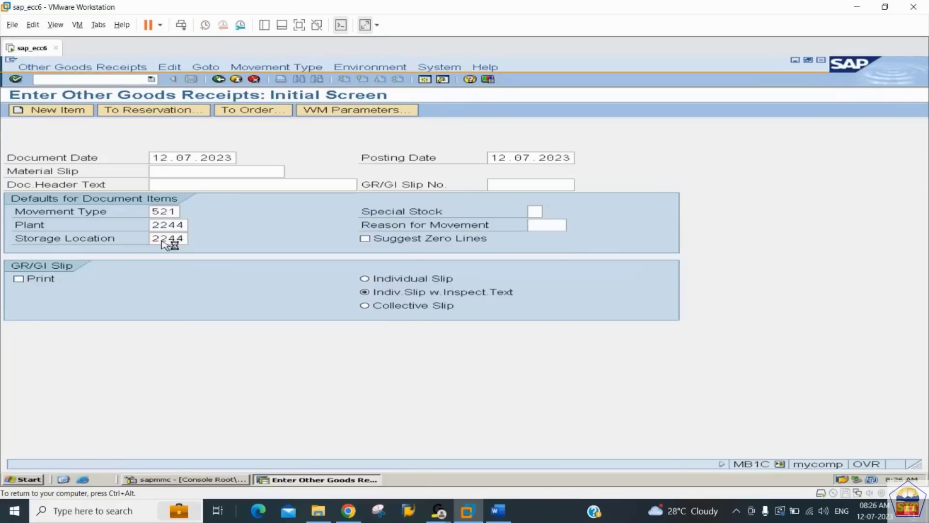
key("Return")
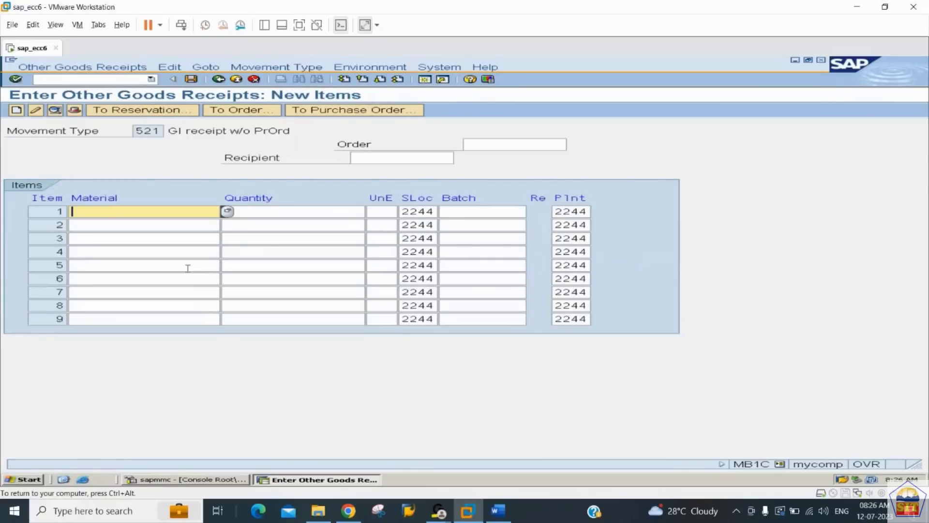
Step: Enter material FG2244 with a quantity of 1000 as the first item of the goods receipt
type("gr")
key("BackSpace")
key("BackSpace")
type("fg2244")
key("Tab")
type("1000")
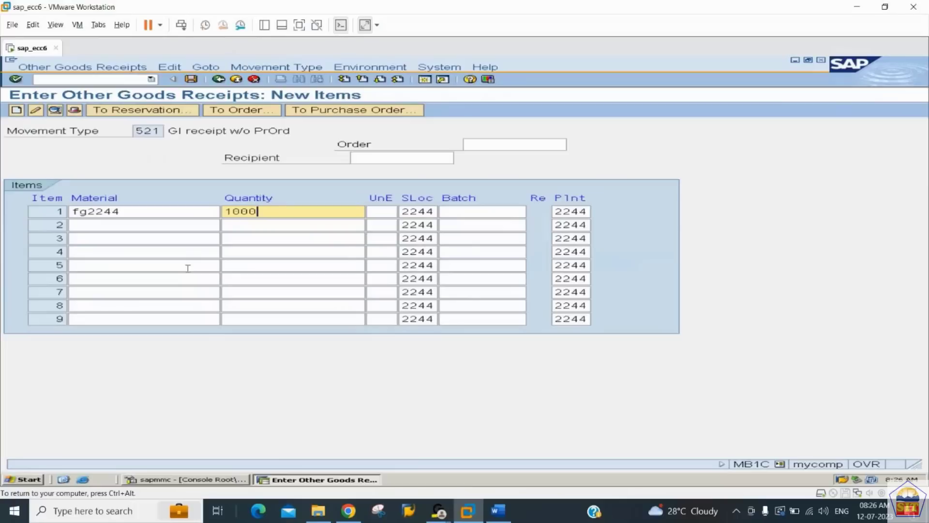
key("Return")
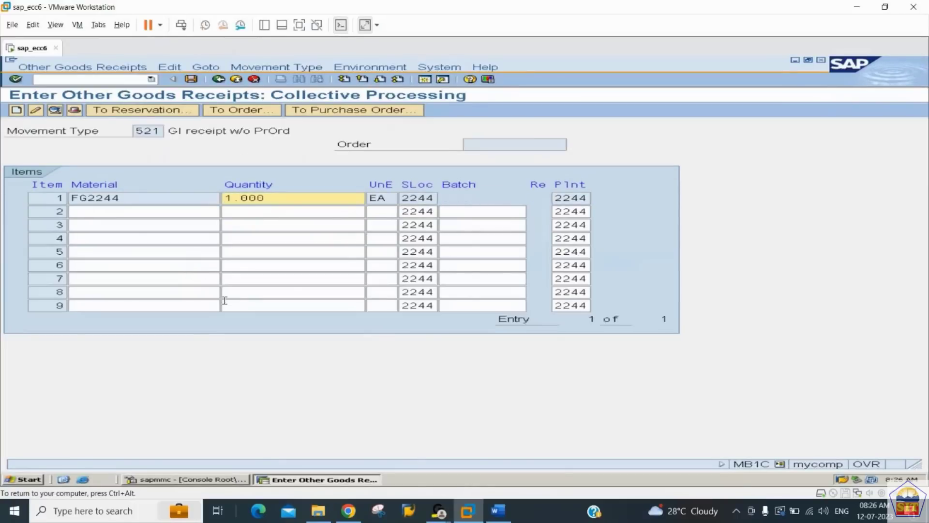
key("Return")
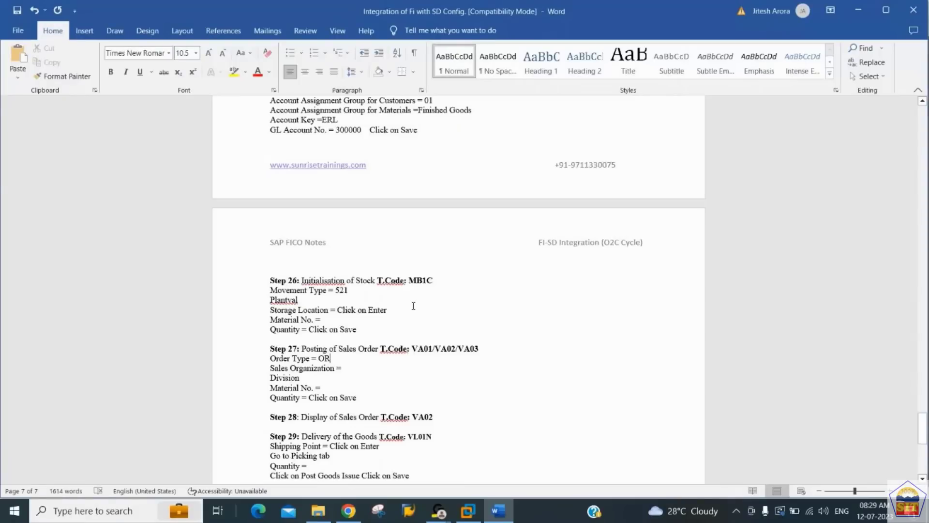
Step: Review step 27 on posting a sales order with VA01/VA02/VA03 in the Word notes
key("Up")
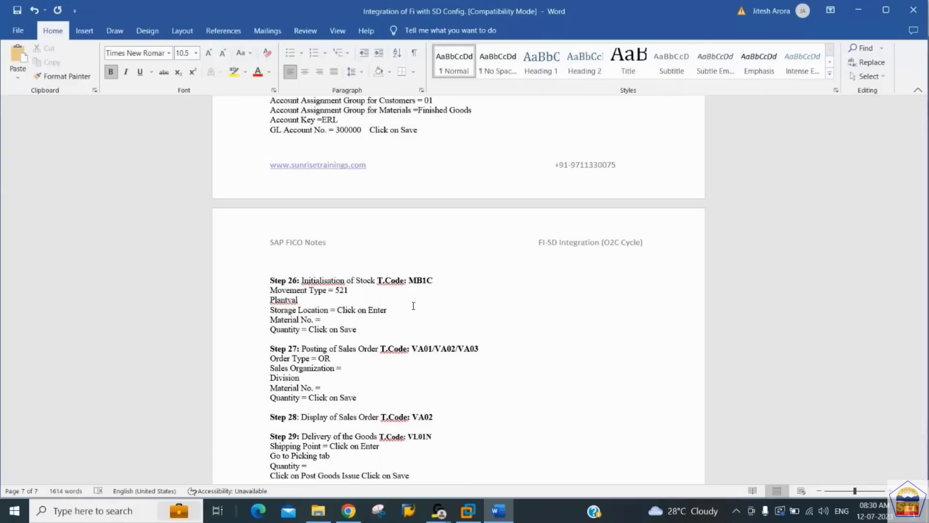
key("Right")
key("Right")
key("Right")
key("Right")
key("Right")
key("Right")
key("Right")
key("Right")
key("Right")
key("Right")
key("Right")
key("Right")
key("Right")
key("Right")
key("Right")
key("Right")
key("Right")
key("Right")
key("Right")
key("Right")
key("Left")
key("Left")
key("Left")
key("Left")
key("Left")
key("Left")
key("Left")
key("Left")
key("Left")
key("Left")
key("Left")
key("Left")
key("Left")
key("Left")
key("Left")
key("Left")
key("Right")
key("Right")
Step: Switch back to SAP and open transaction VA01 to create a sales order
left_click(468, 510)
left_click(78, 79)
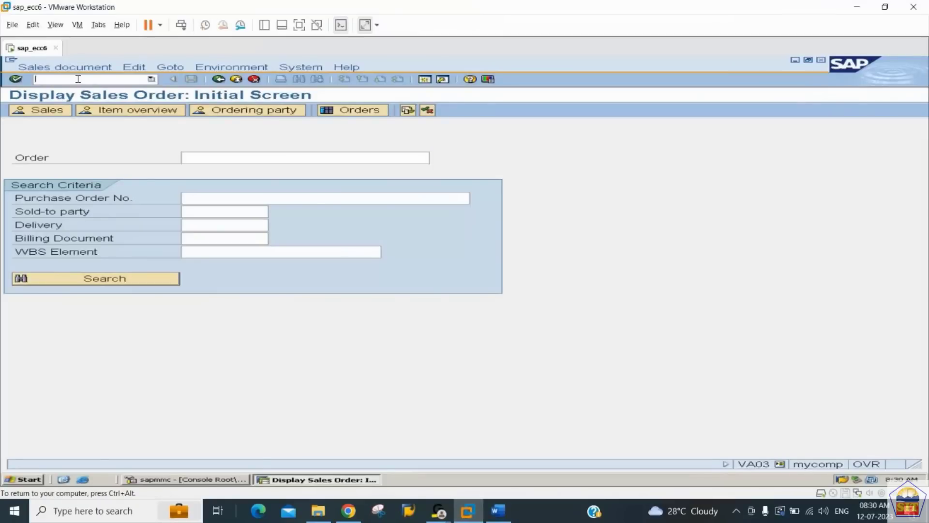
type("/nva01")
key("Return")
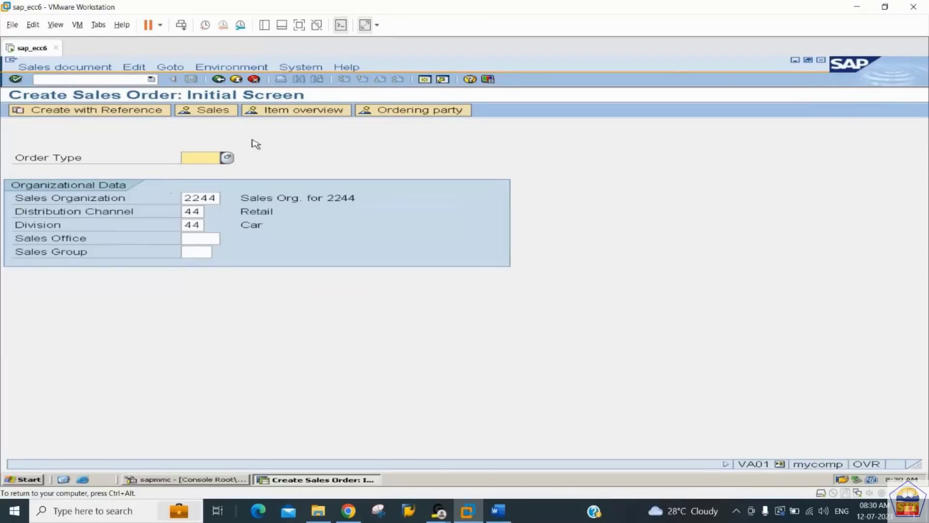
Step: Set the sales order's type to OR Standard Order from the list of sales document types
left_click(227, 158)
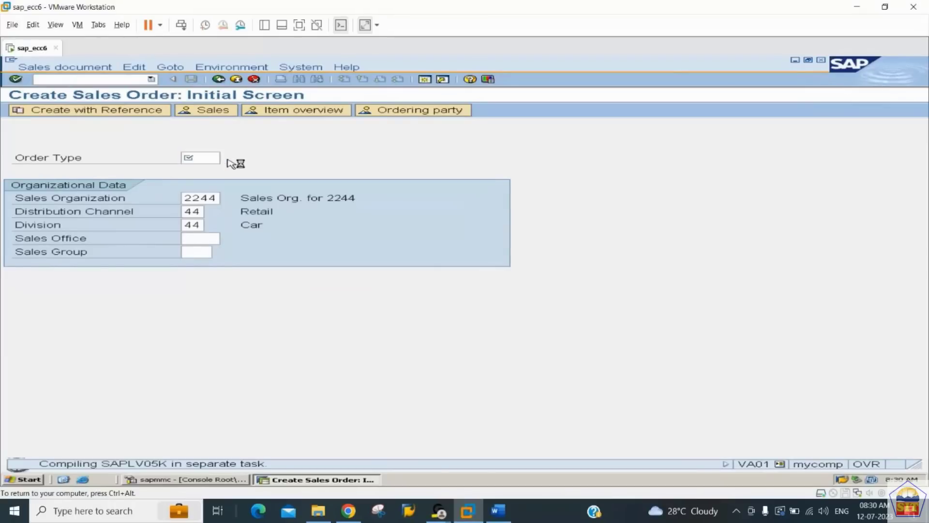
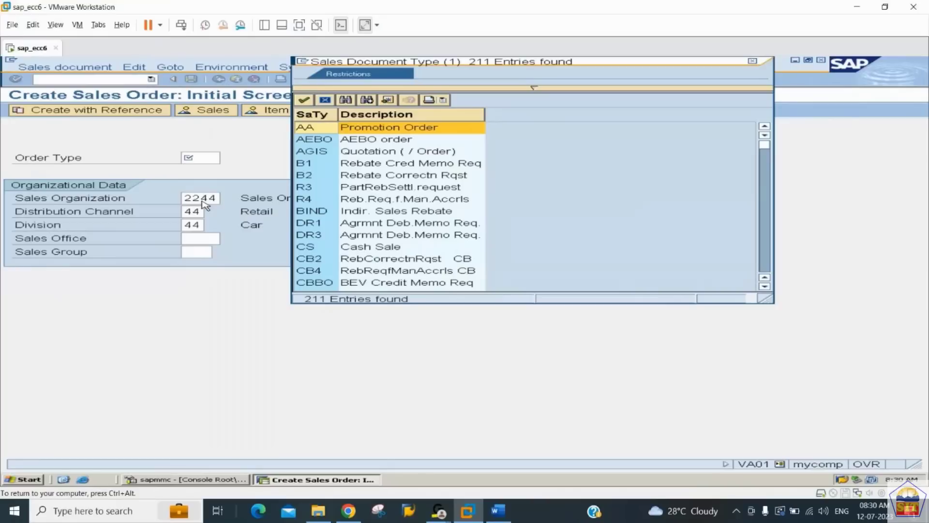
left_click(346, 100)
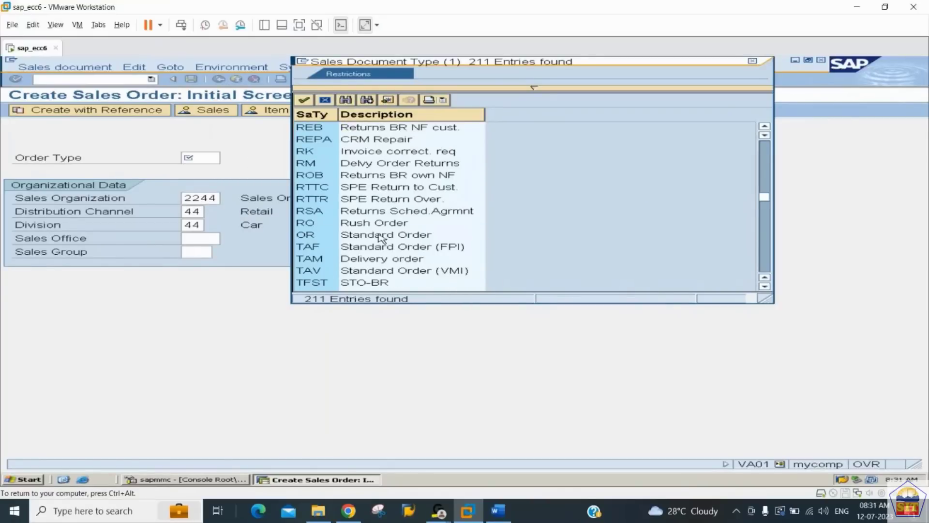
left_click(375, 236)
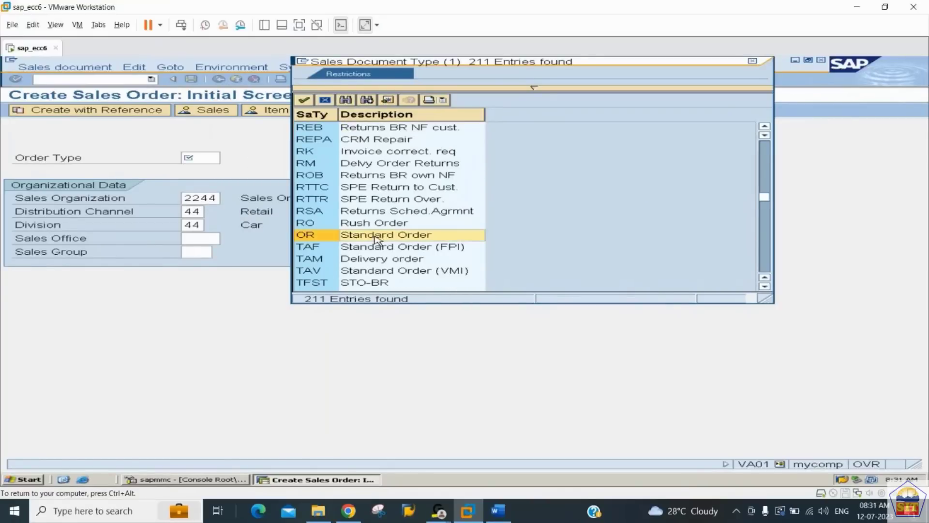
double_click(376, 236)
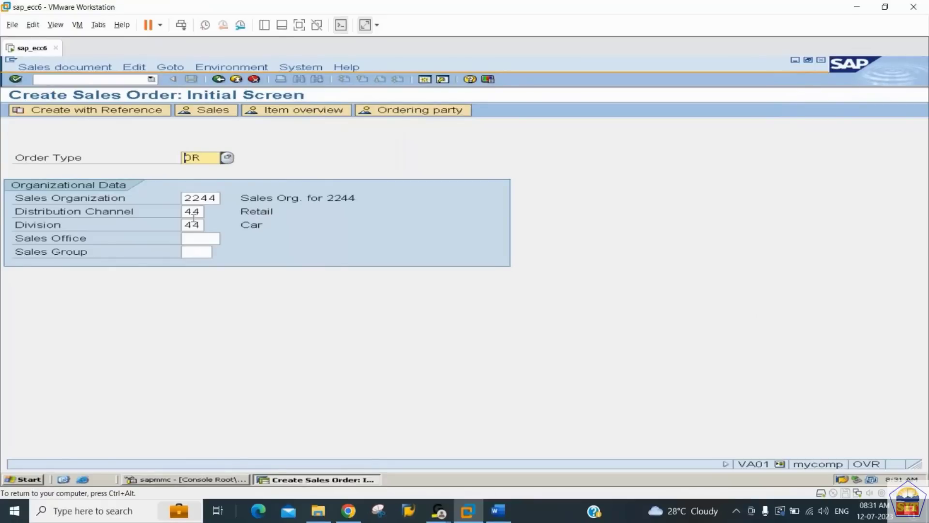
Step: Continue to the order overview and choose Canon Printers LLC as sold-to party by searching customers in account group 2244
key("Return")
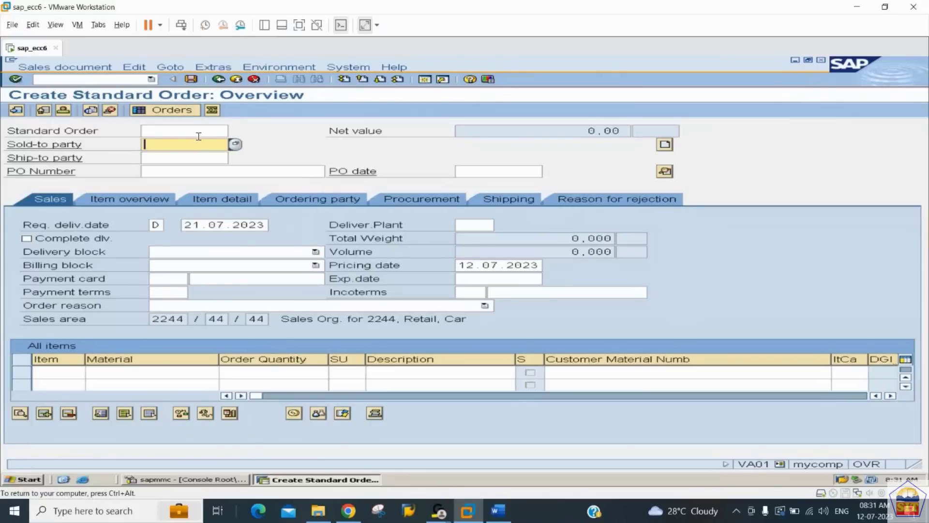
left_click(235, 145)
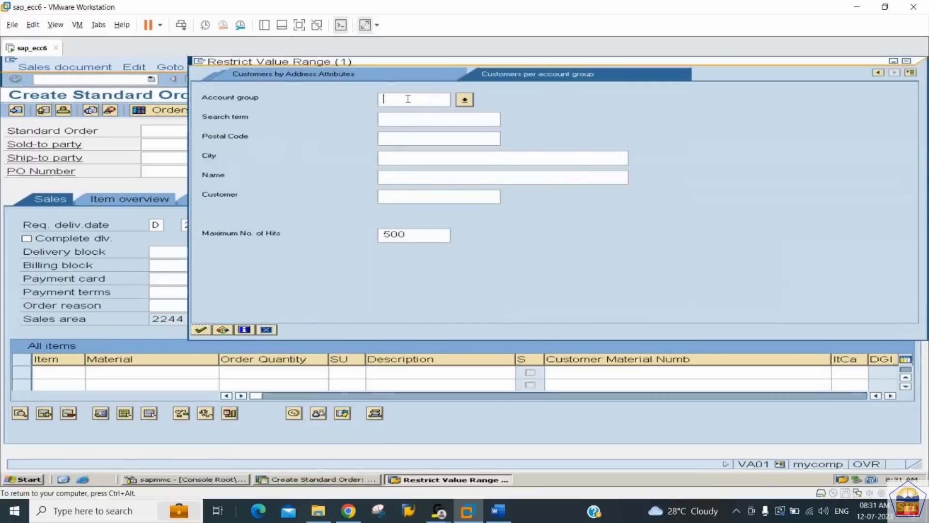
type("2244")
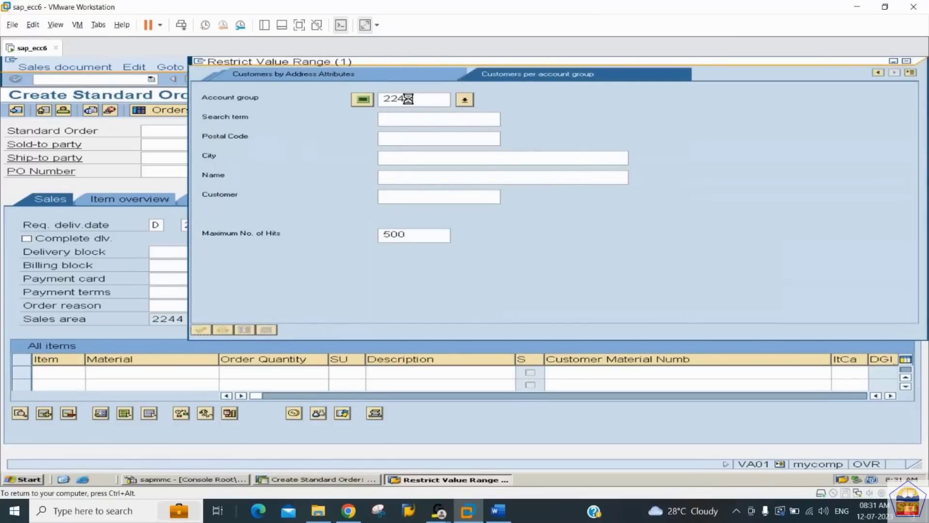
key("Return")
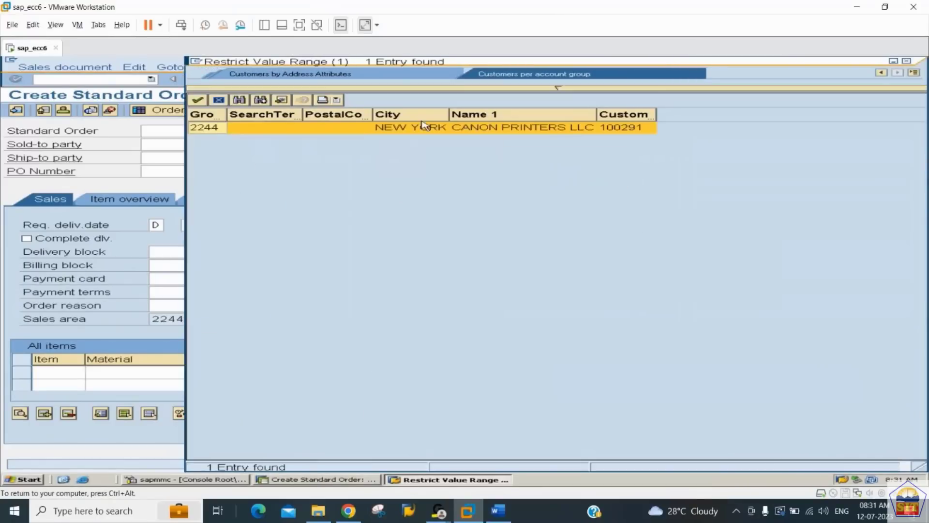
double_click(615, 127)
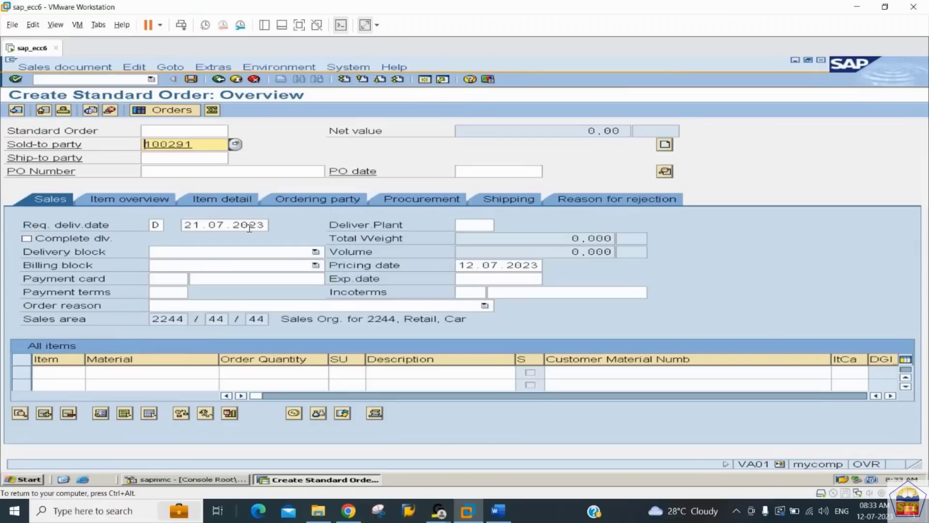
Step: Set the order's delivering plant to 2244 and its payment terms to 0001
left_click(461, 225)
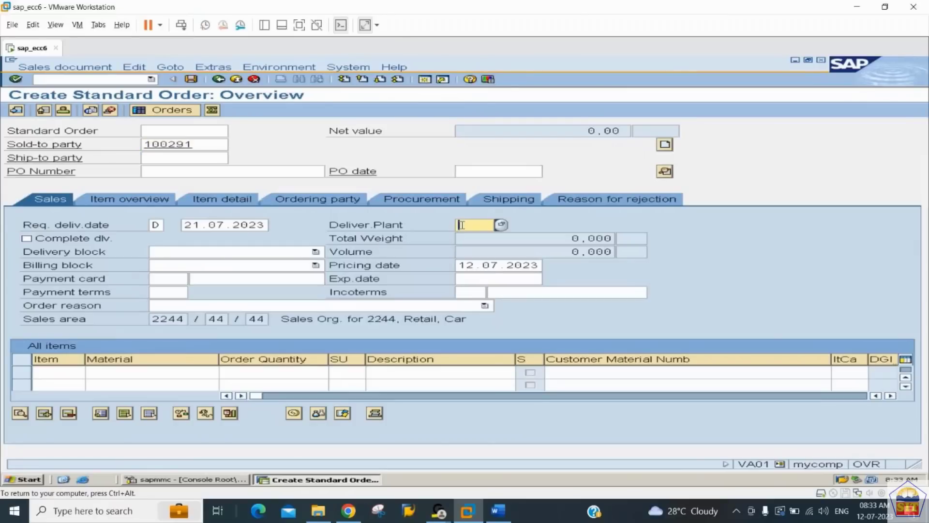
type("2244")
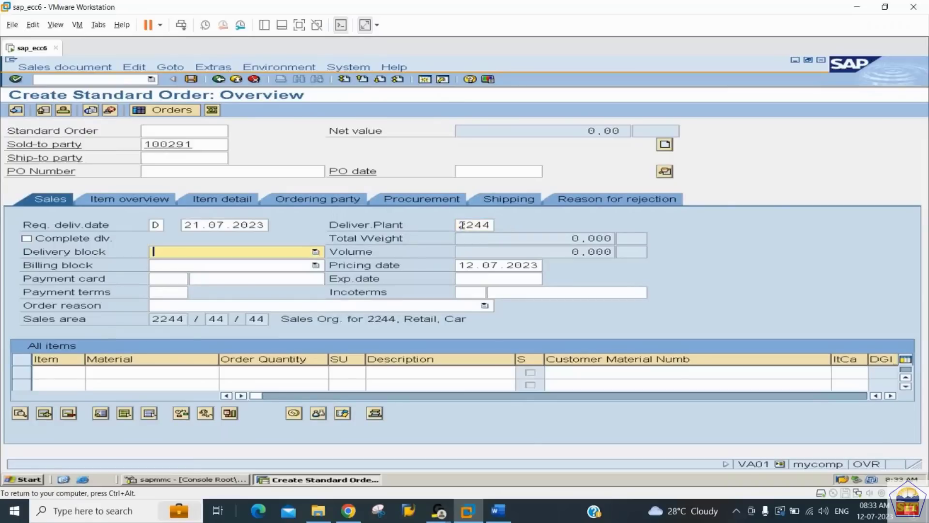
key("Tab")
key("Tab")
key("Tab")
key("Tab")
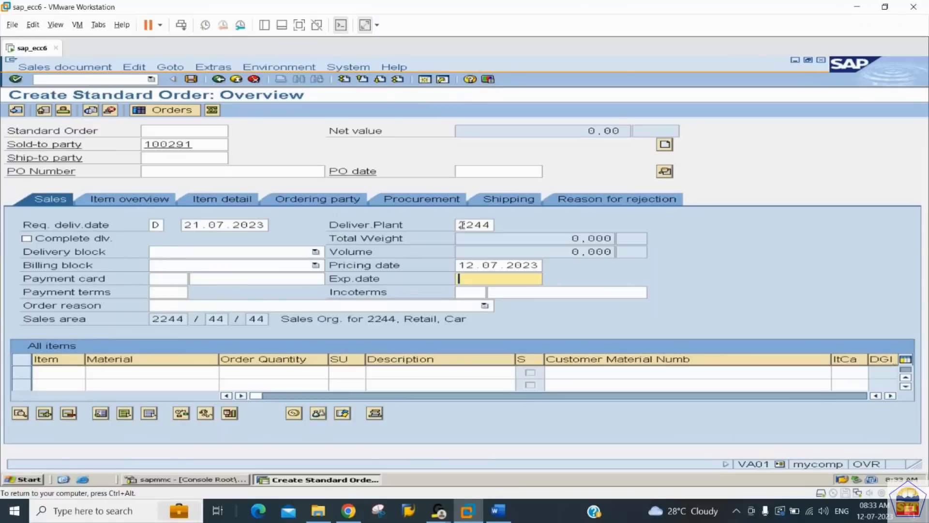
key("shift+Tab")
key("Tab")
key("Tab")
type("0001")
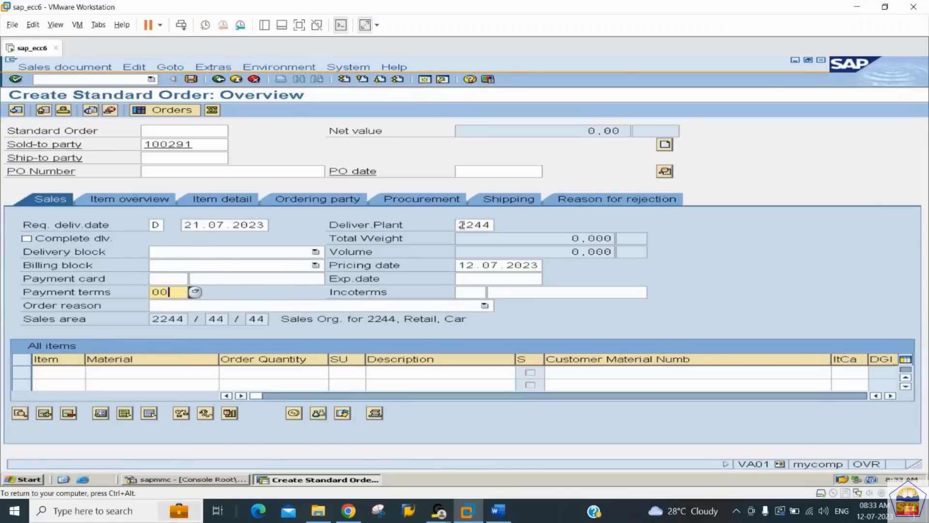
key("Tab")
key("Tab")
key("Tab")
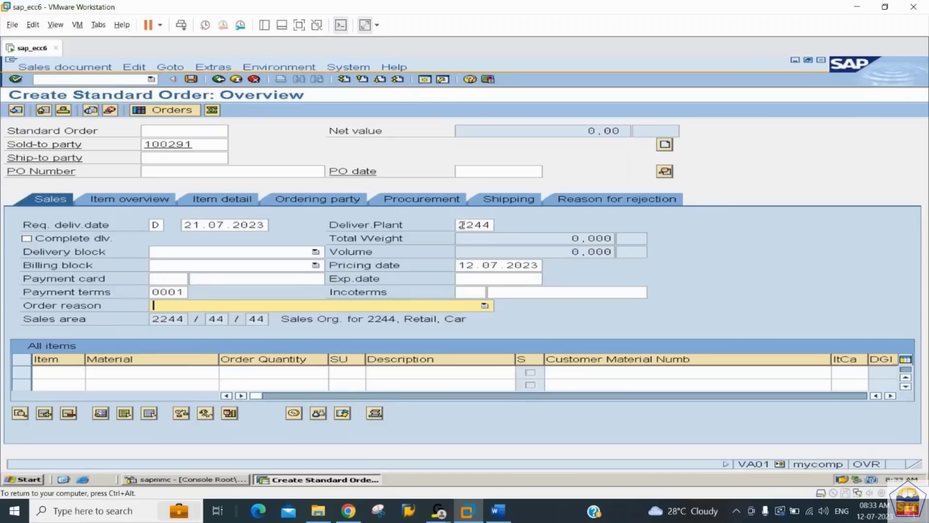
Step: Add material FG2244 with an order quantity of 1000 as the order's first item
key("Tab")
key("Tab")
key("Tab")
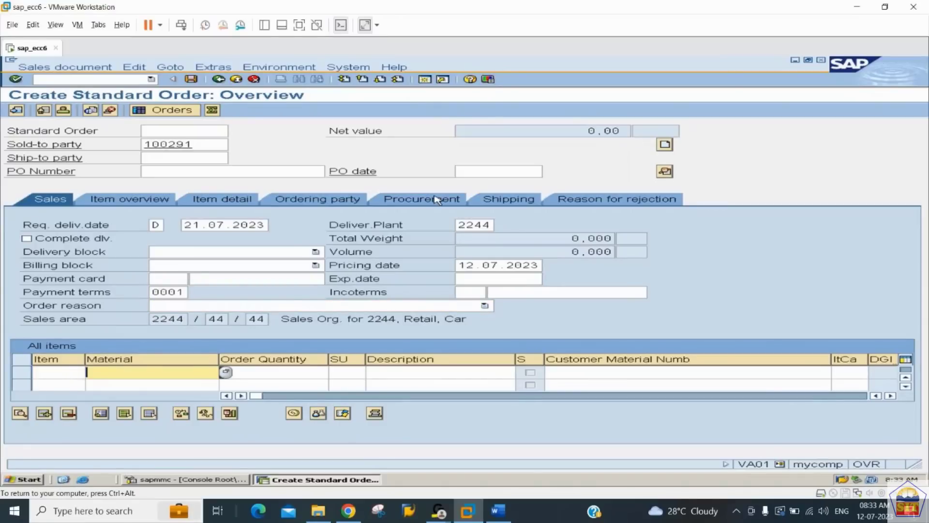
type("fg2244")
key("Tab")
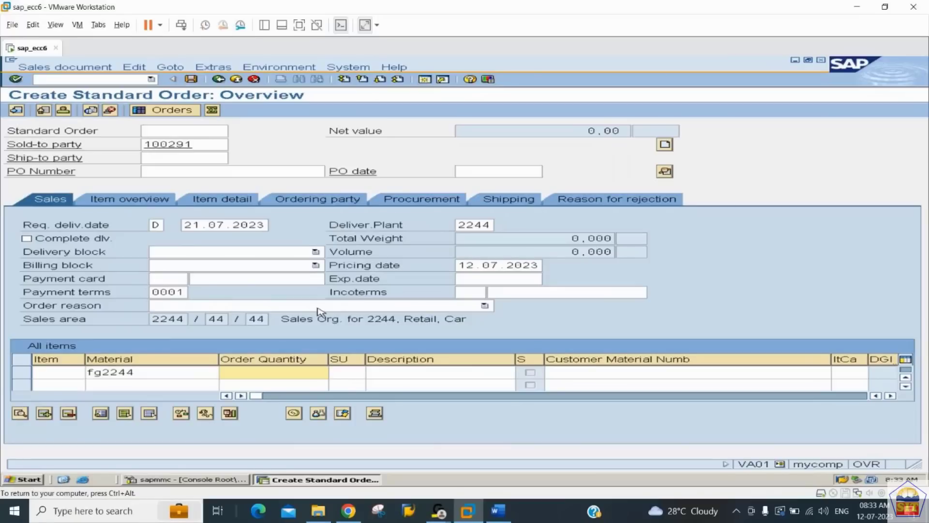
type("1000")
key("Tab")
key("Tab")
key("Tab")
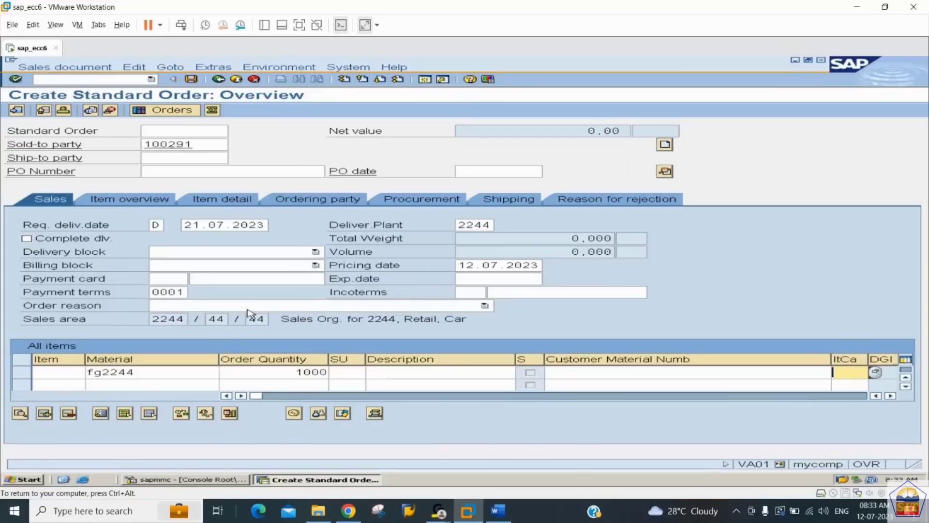
key("Return")
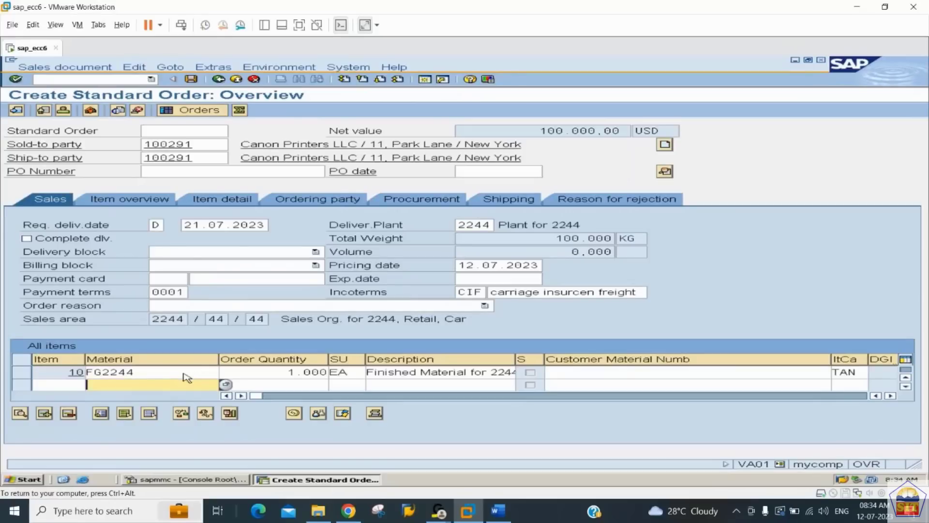
Step: Open the FG2244 item's data and examine the PR00 price among its pricing conditions
double_click(157, 373)
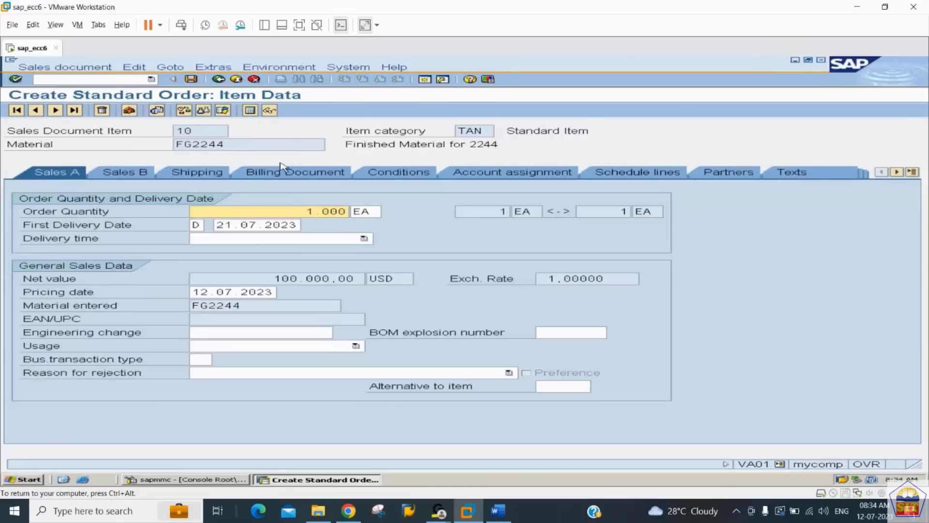
left_click(400, 176)
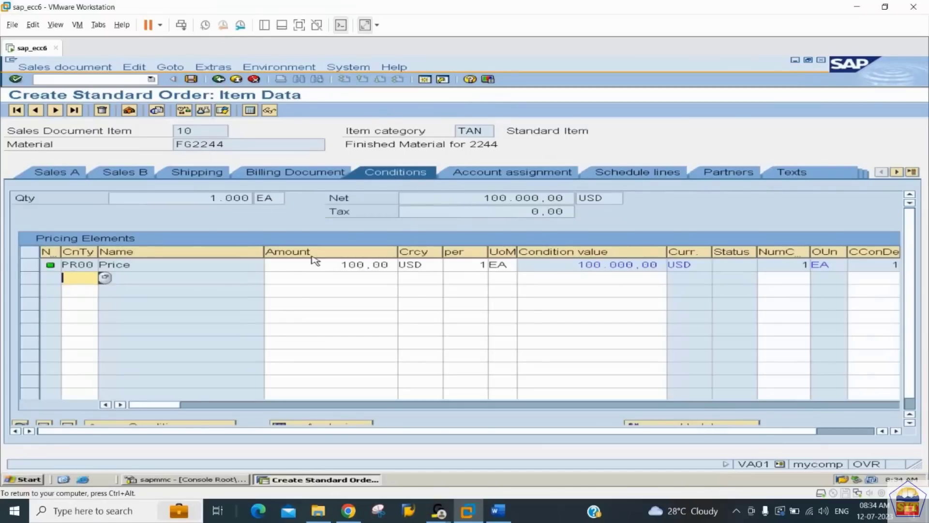
left_click(321, 265)
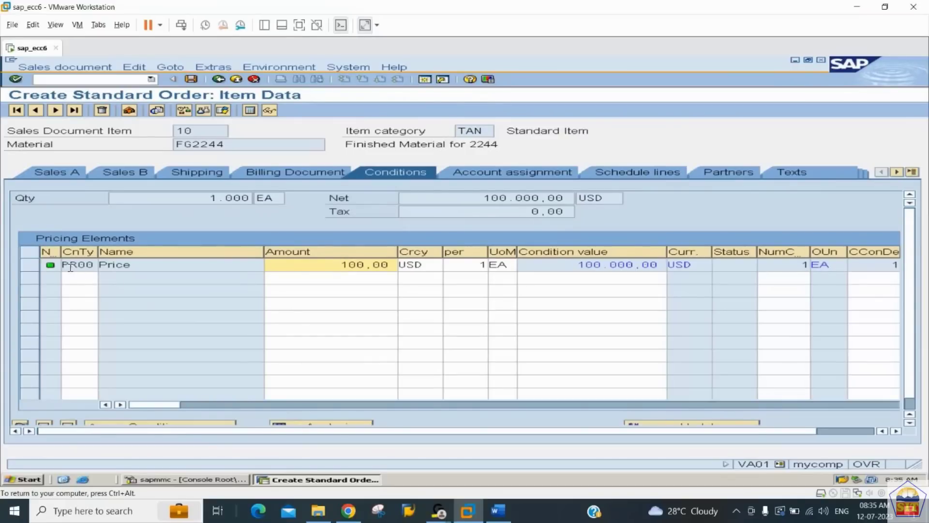
Step: Set the FG2244 item's storage location to 2244 in its shipping data and return to the order overview
left_click(122, 172)
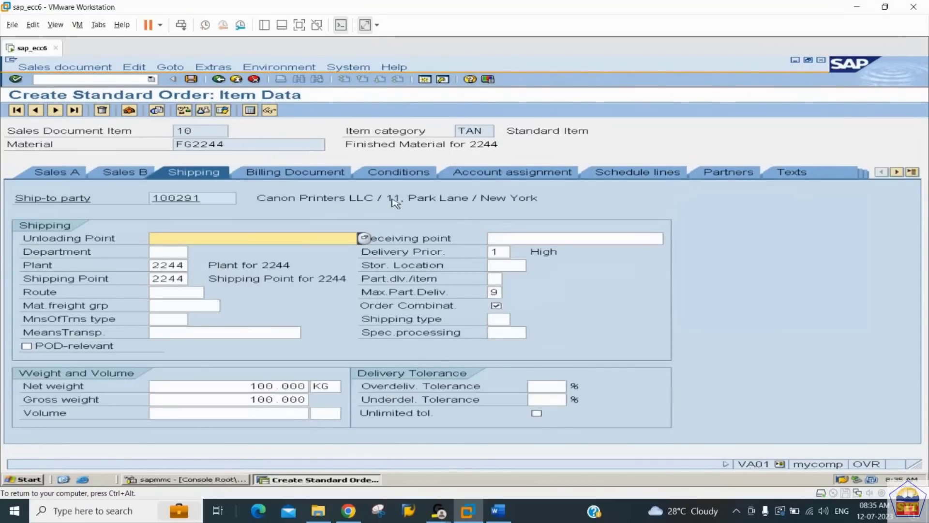
left_click(491, 265)
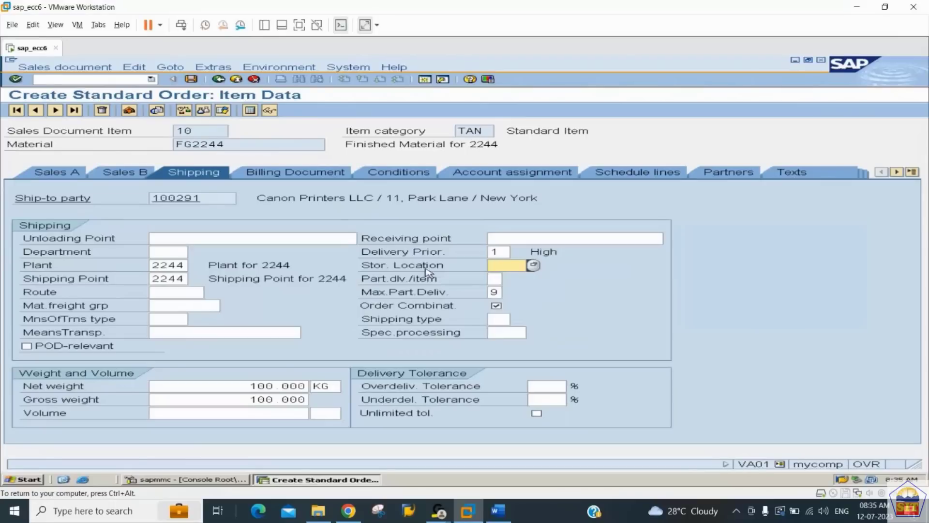
type("2244")
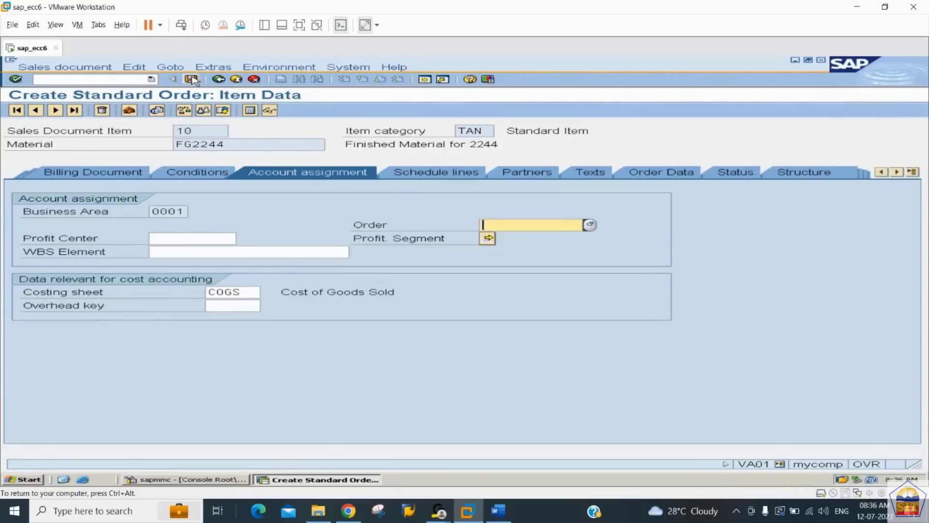
left_click(219, 81)
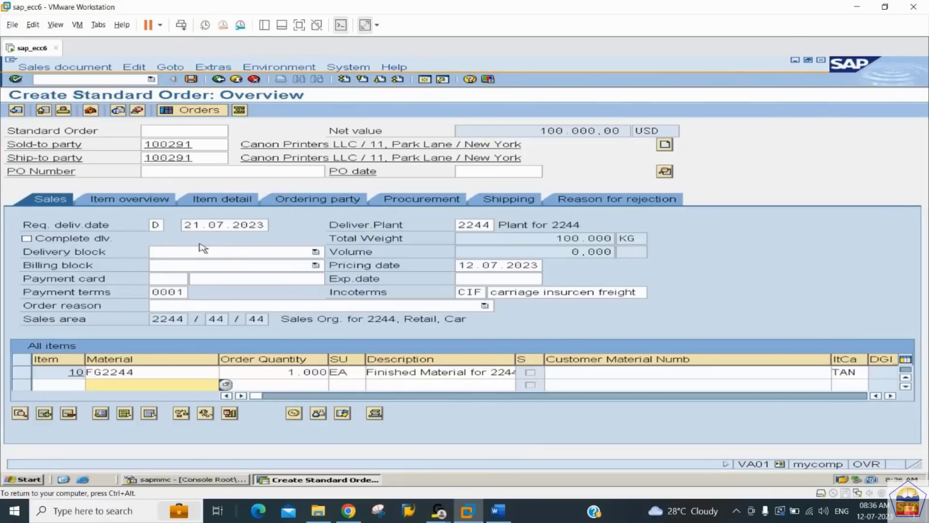
Step: Save the standard order and start the delivery for it
left_click(192, 80)
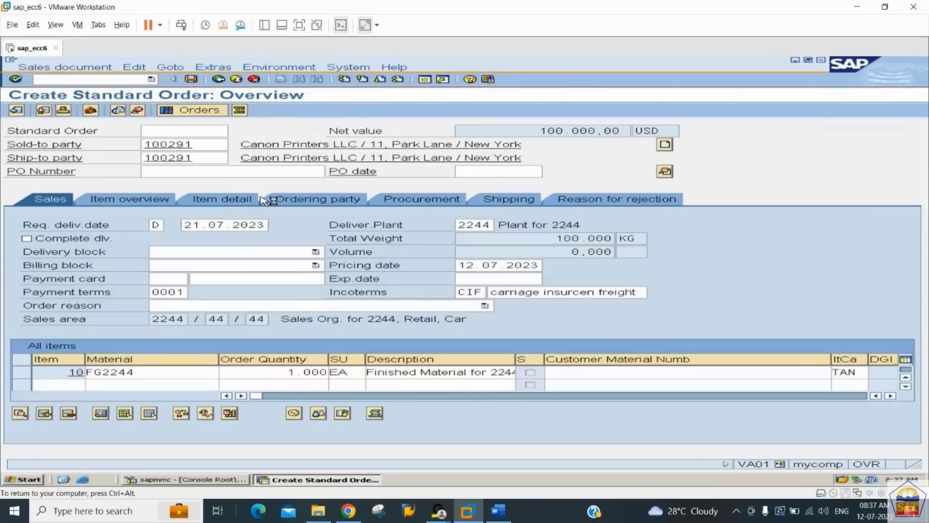
key("ctrl+s")
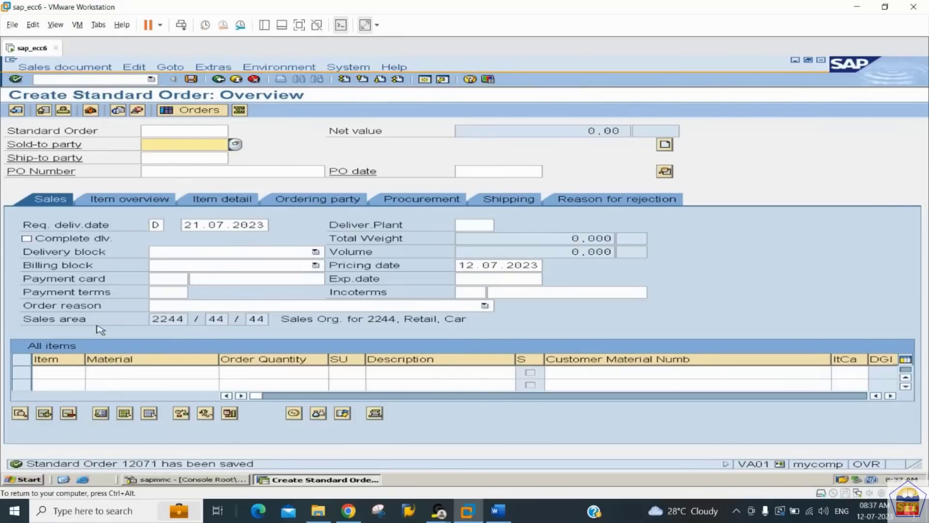
left_click(54, 68)
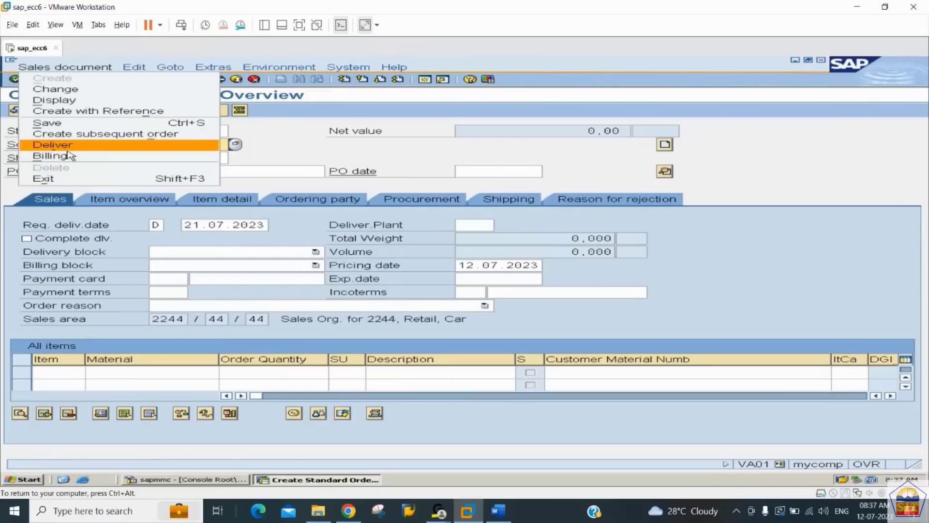
left_click(64, 147)
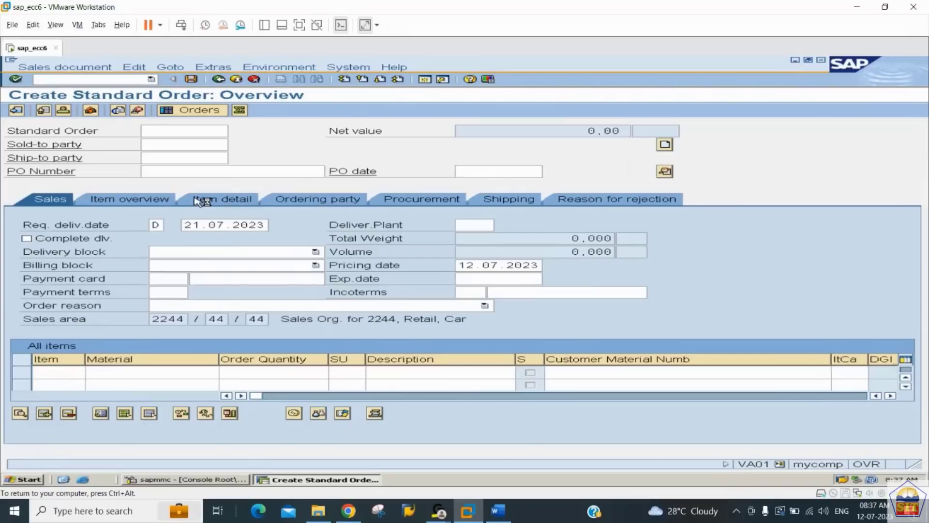
Step: Review steps 28 to 31 on order display, goods delivery (VL01N) and billing in the Word notes, and return to SAP
left_click(499, 511)
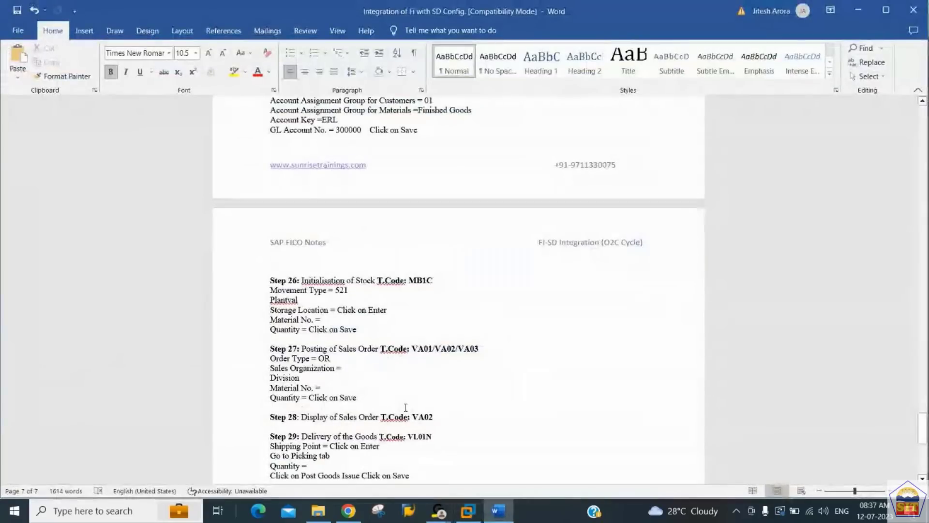
key("Down")
key("Down")
key("Down")
key("Down")
key("Down")
key("Down")
key("Down")
key("Down")
key("Down")
key("Down")
key("Down")
key("Down")
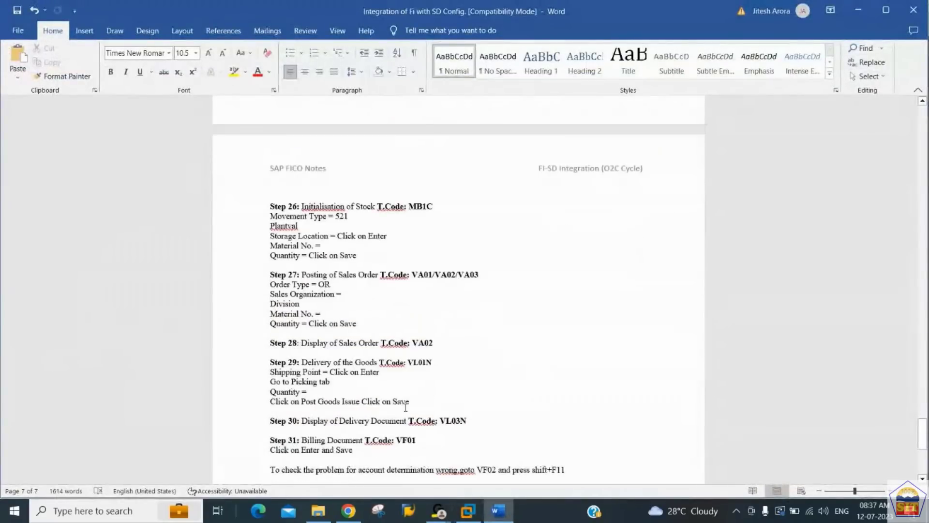
key("Up")
key("Up")
key("Up")
key("Up")
key("Up")
key("Up")
key("Up")
key("Up")
key("Up")
key("Up")
key("Up")
key("Up")
key("Down")
key("ctrl+Right")
key("ctrl+Right")
key("ctrl+Right")
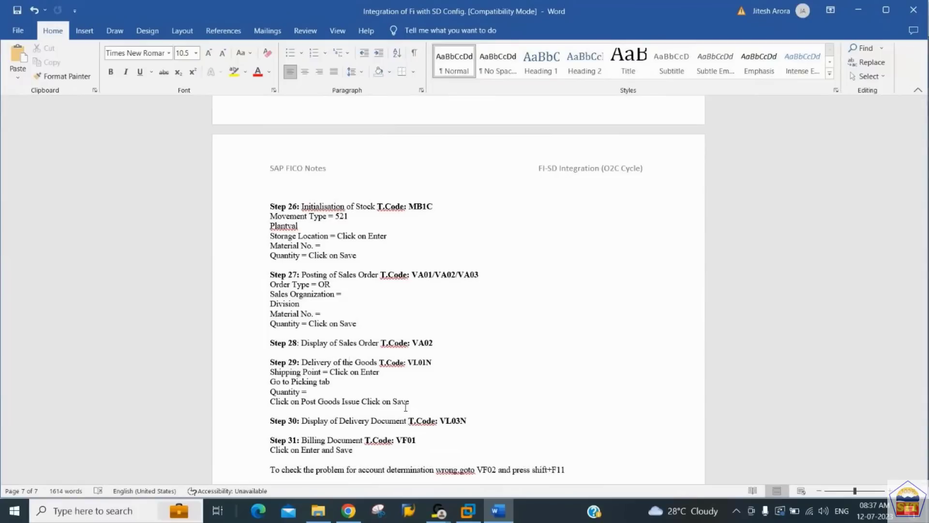
key("ctrl+Right")
key("ctrl+Right")
key("ctrl+Right")
key("Right")
key("Right")
key("Right")
key("Right")
key("Right")
type("/")
key("alt+Tab")
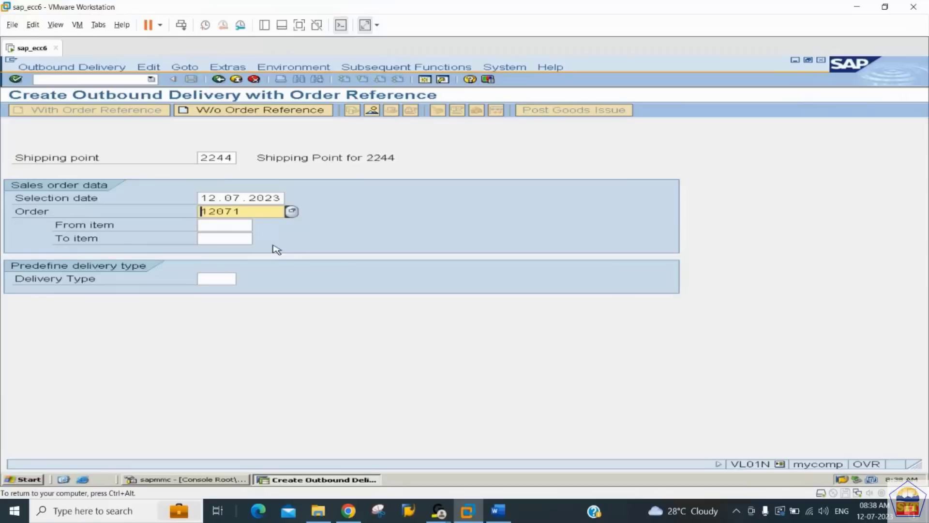
Step: Try to create the outbound delivery for the saved sales order from shipping point 2244 with selection date 12.07.2023
key("Return")
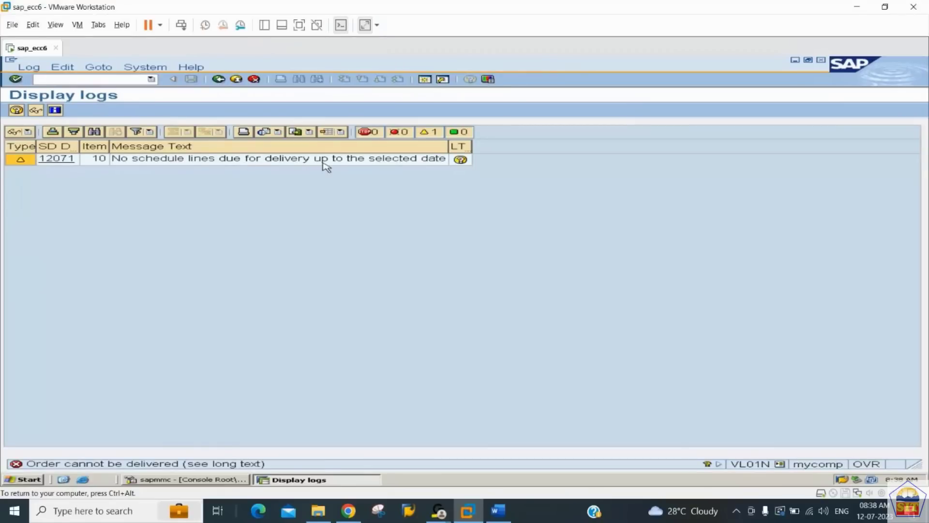
left_click(219, 79)
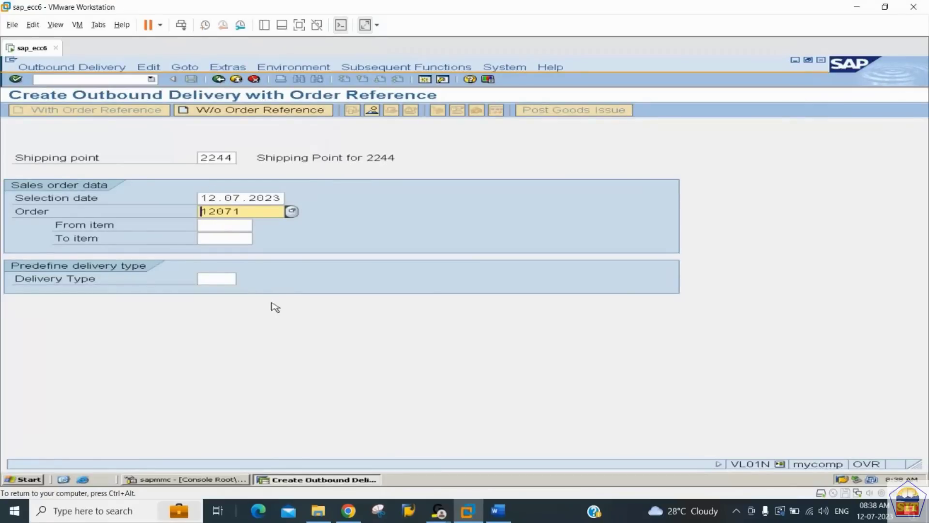
Step: Open the saved sales order in VA02 in a new session and set its requested delivery date to 12.07.2023
left_click(425, 79)
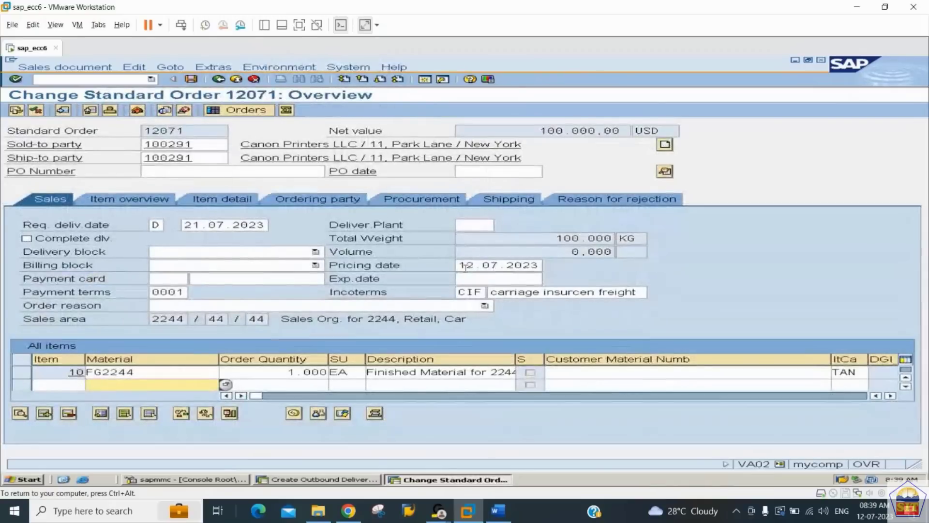
left_click(190, 225)
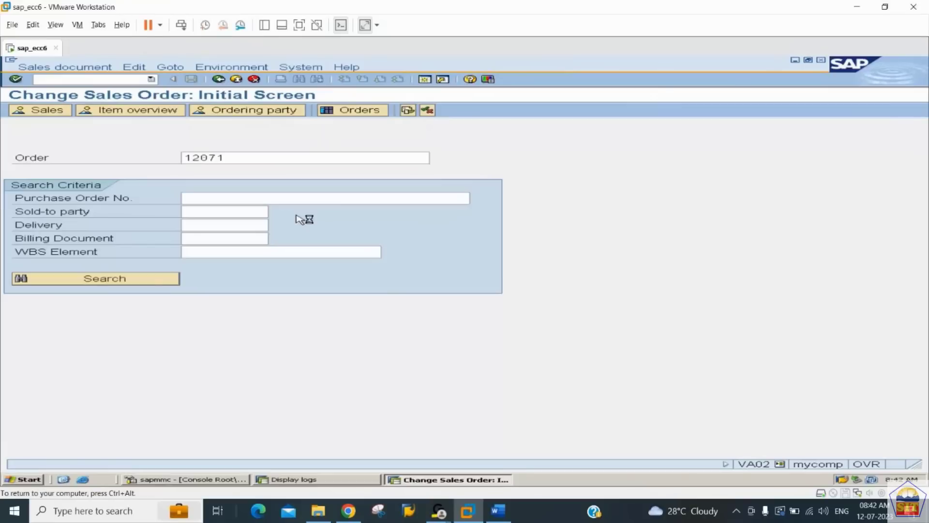
Step: Reopen the saved sales order for change and check item 10's delivery date in its shipping data
key("Return")
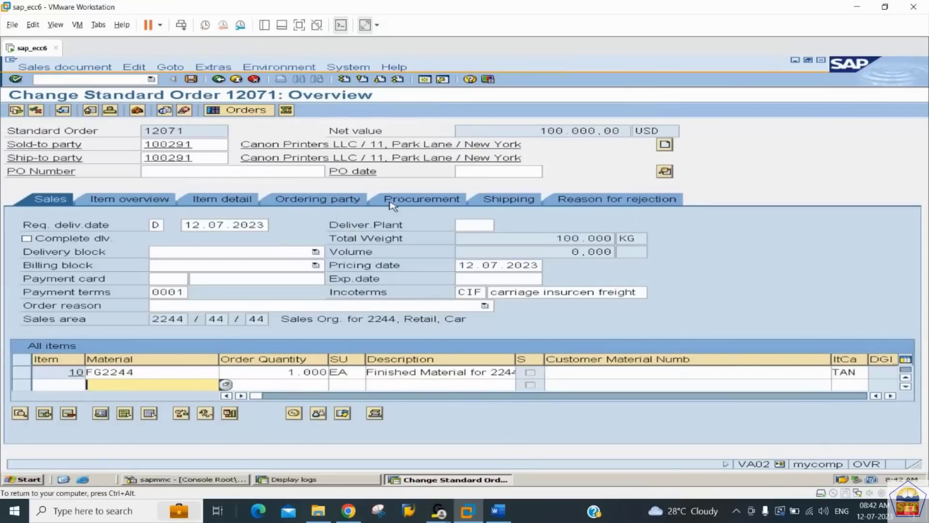
left_click(503, 202)
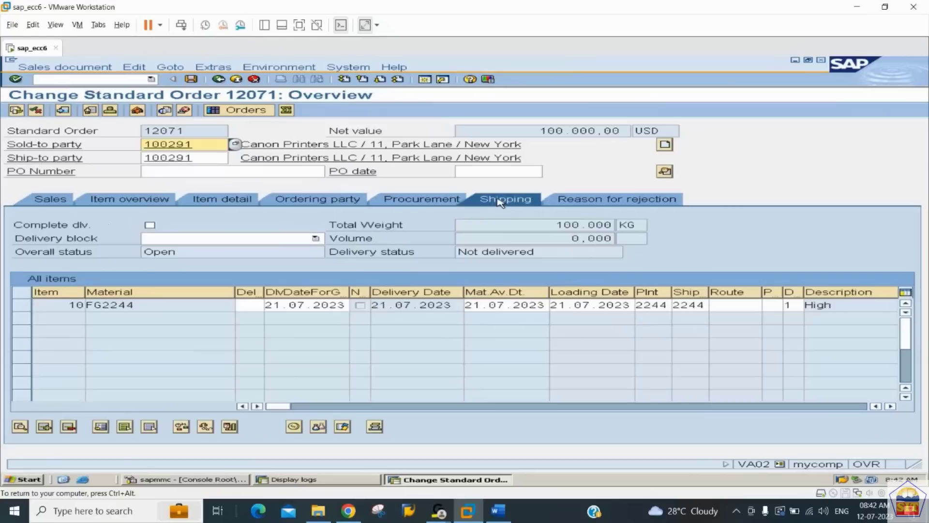
left_click(274, 306)
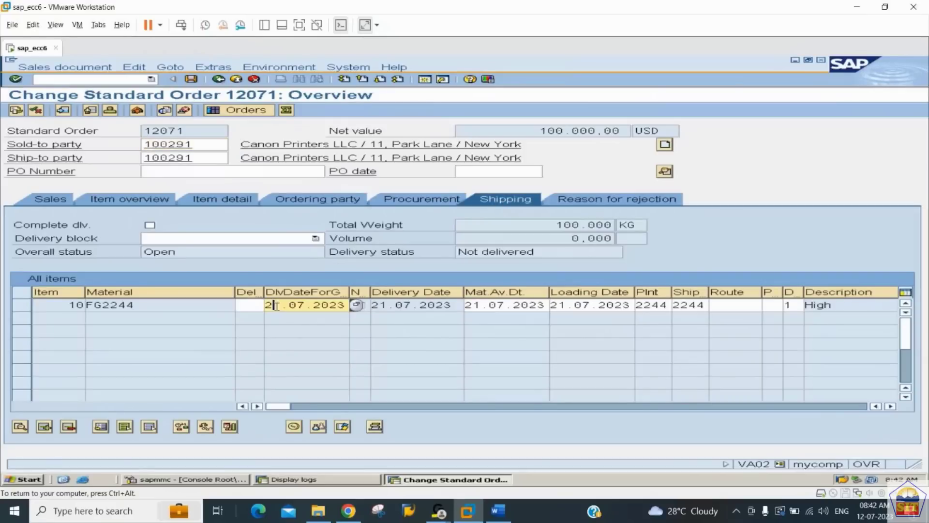
left_click_drag(275, 305, 346, 305)
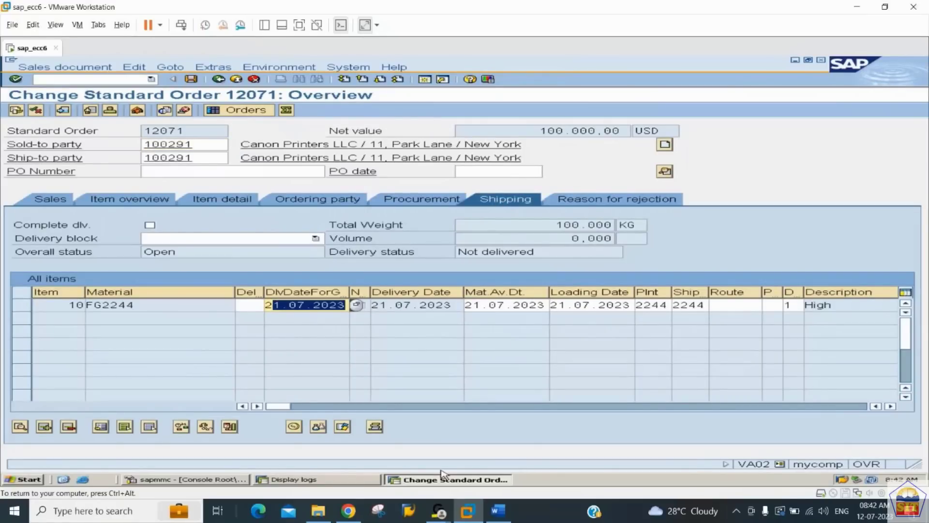
Step: Return to the outbound delivery session, set the selection date to 21.07.2023 and try to create the delivery for the order
left_click(349, 478)
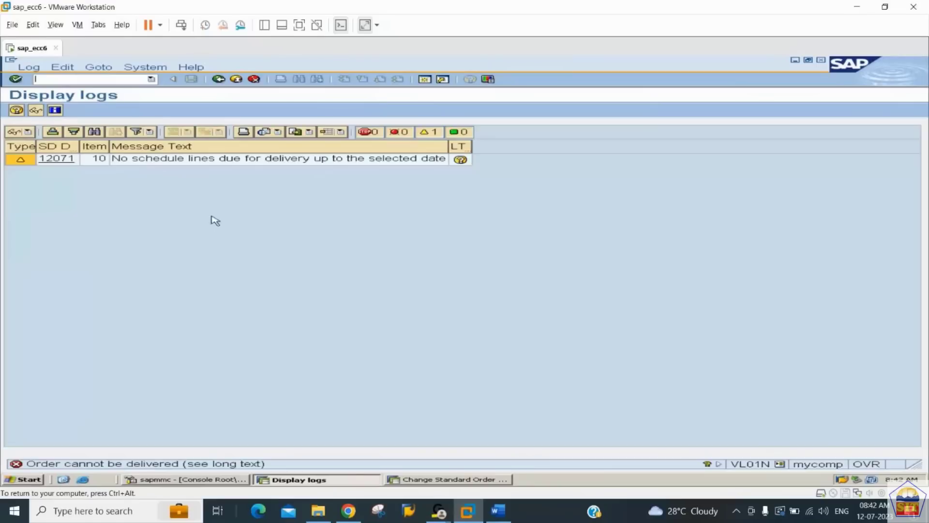
left_click(222, 82)
left_click(223, 82)
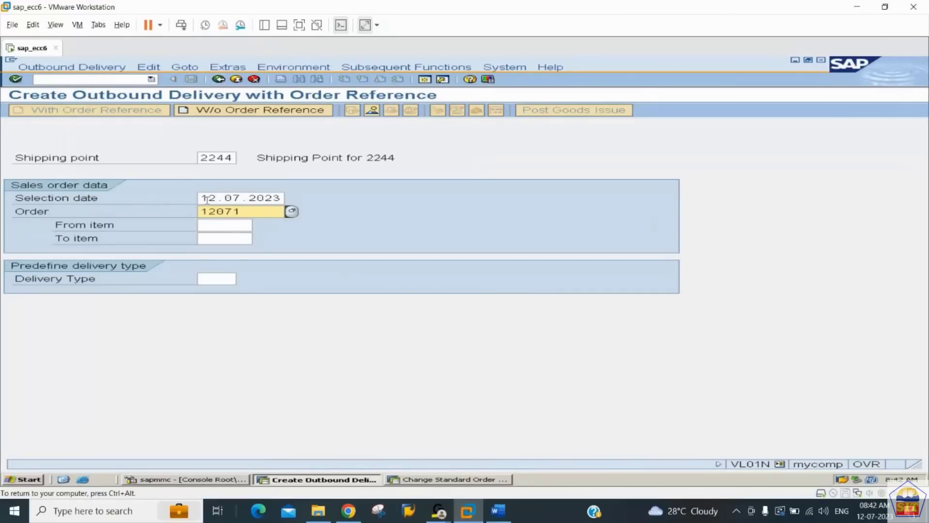
left_click(201, 198)
type("21")
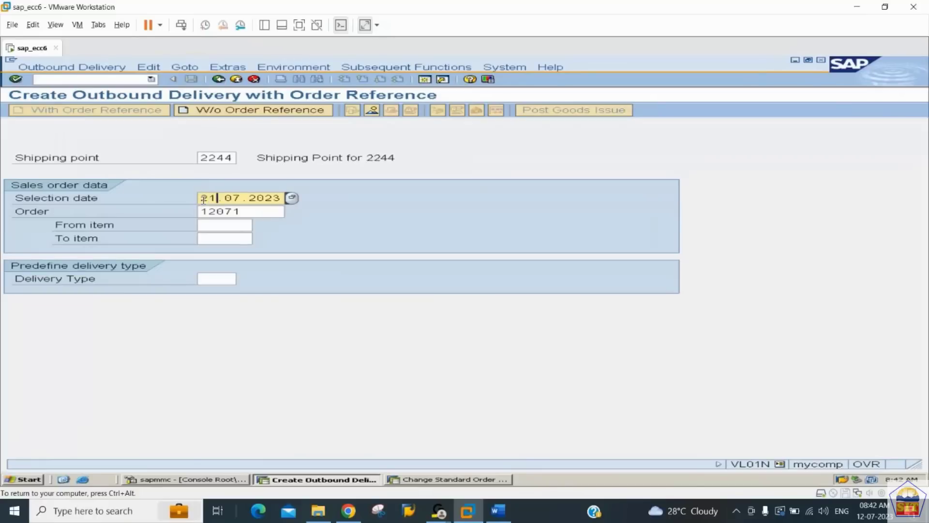
key("Return")
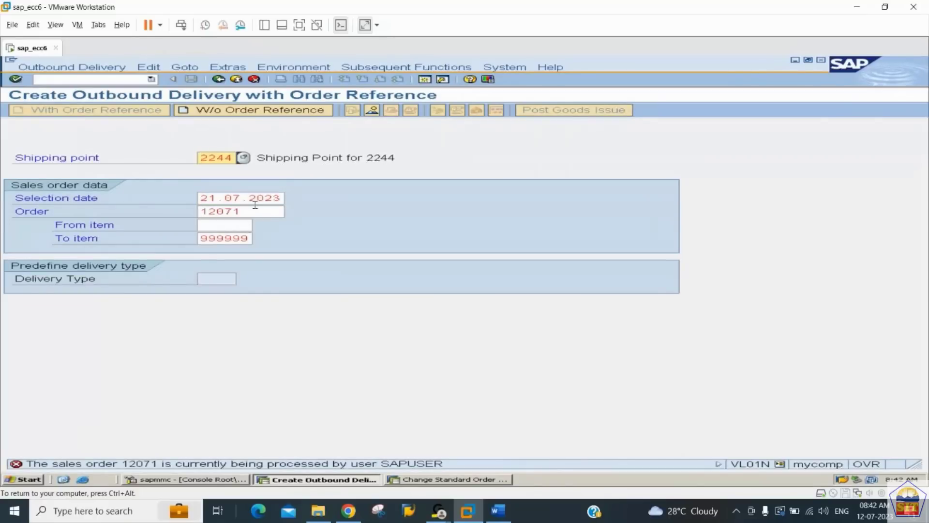
Step: Close the sales order in the change session and retry creating its outbound delivery
left_click(453, 480)
key("F3")
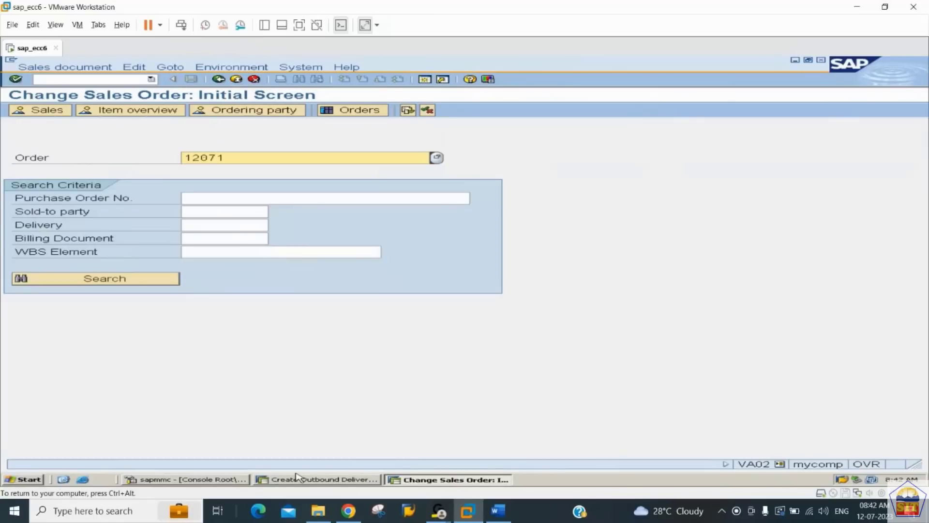
left_click(300, 479)
key("Return")
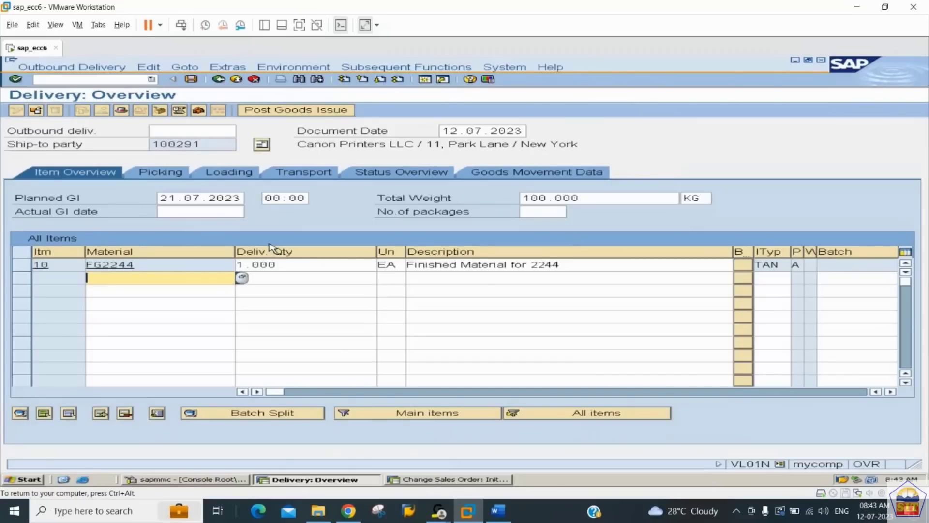
Step: Enter a picked quantity of 1 for FG2244 in the outbound delivery and post the goods issue
left_click(165, 198)
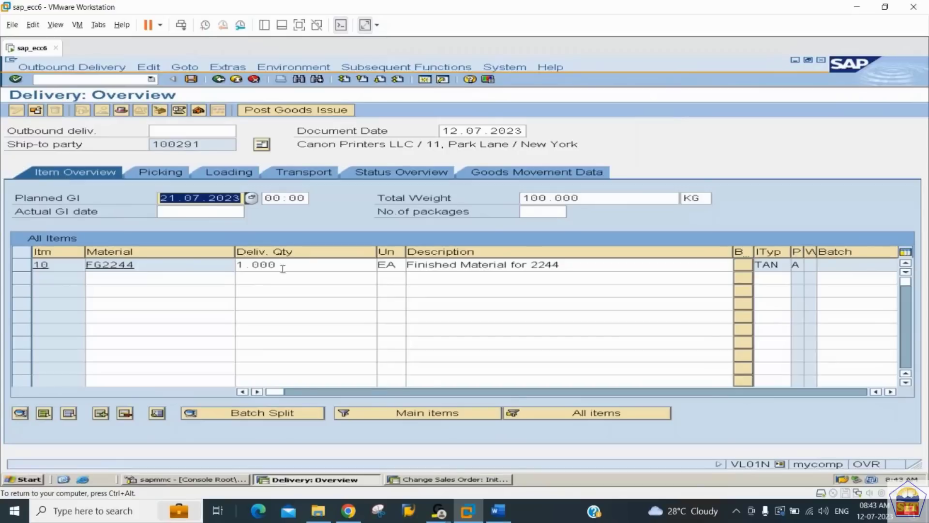
left_click(308, 261)
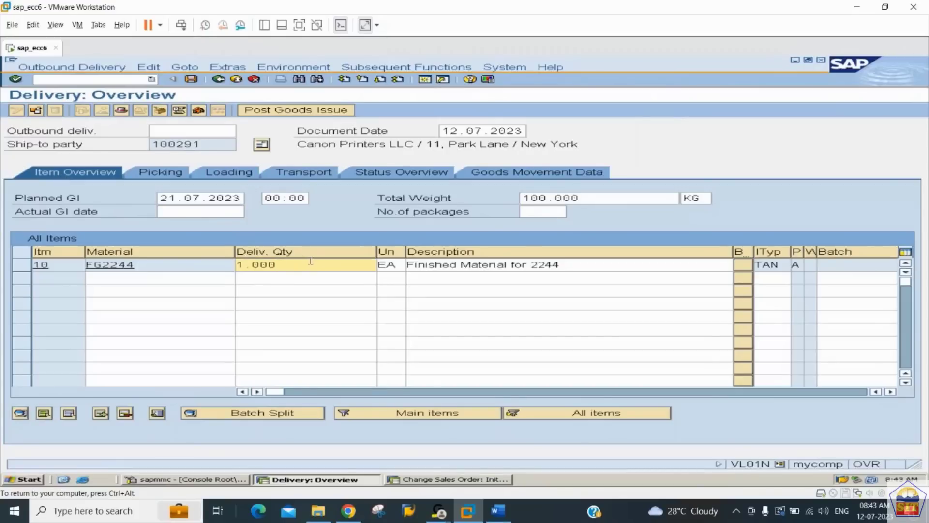
left_click(166, 175)
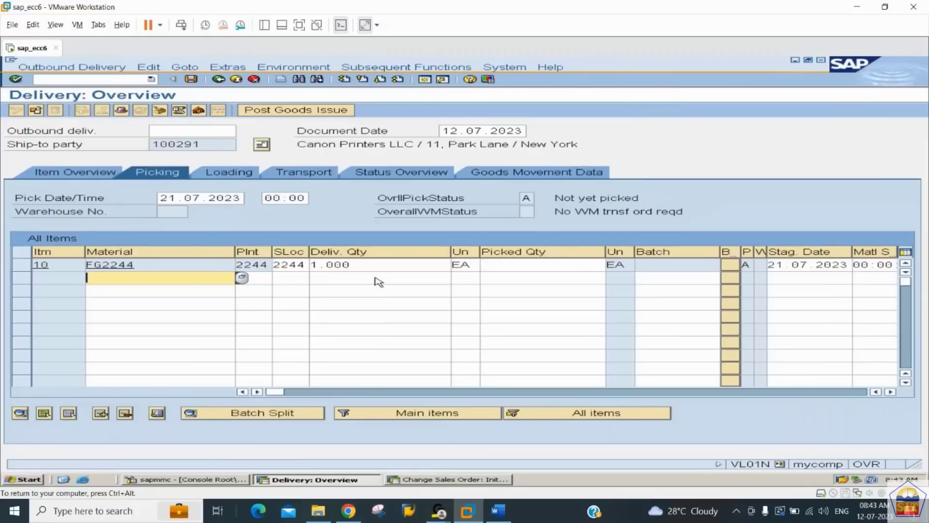
left_click(517, 265)
type("1")
key("Return")
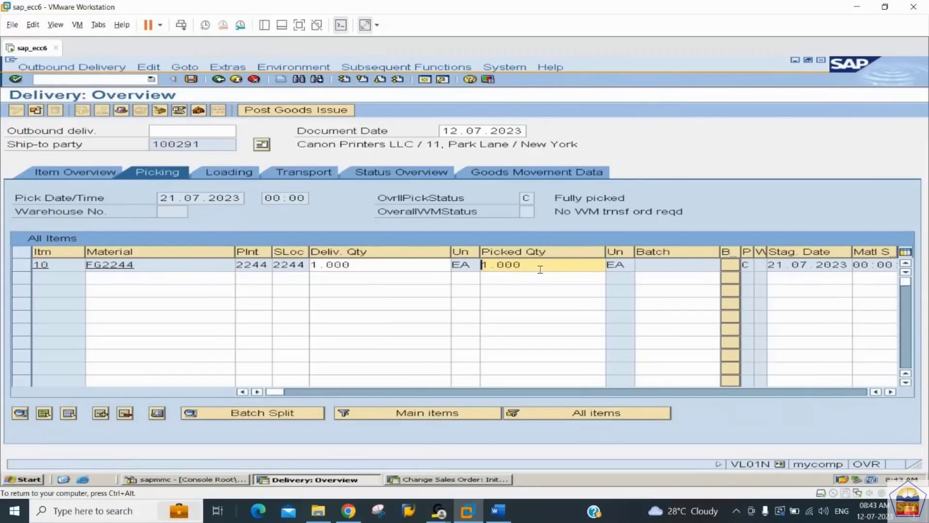
left_click(285, 115)
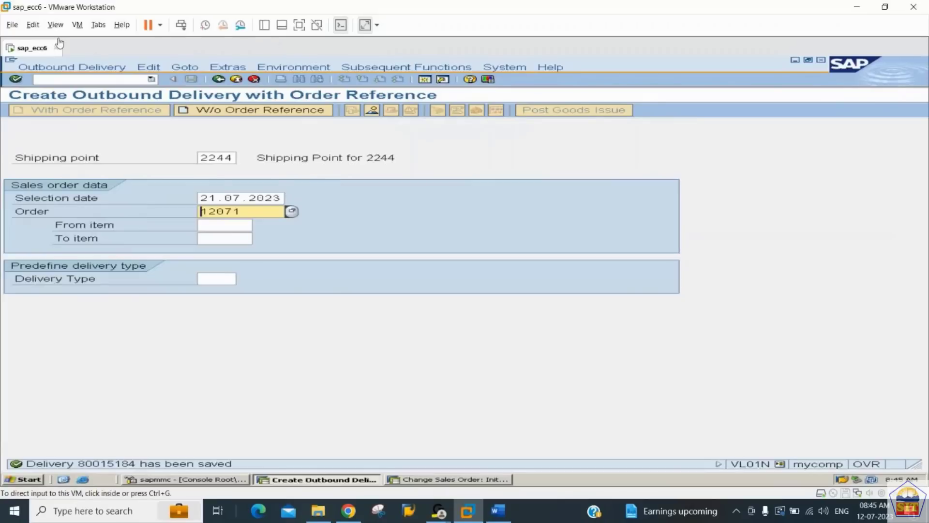
Step: Display the saved outbound delivery in VL03N
left_click(49, 68)
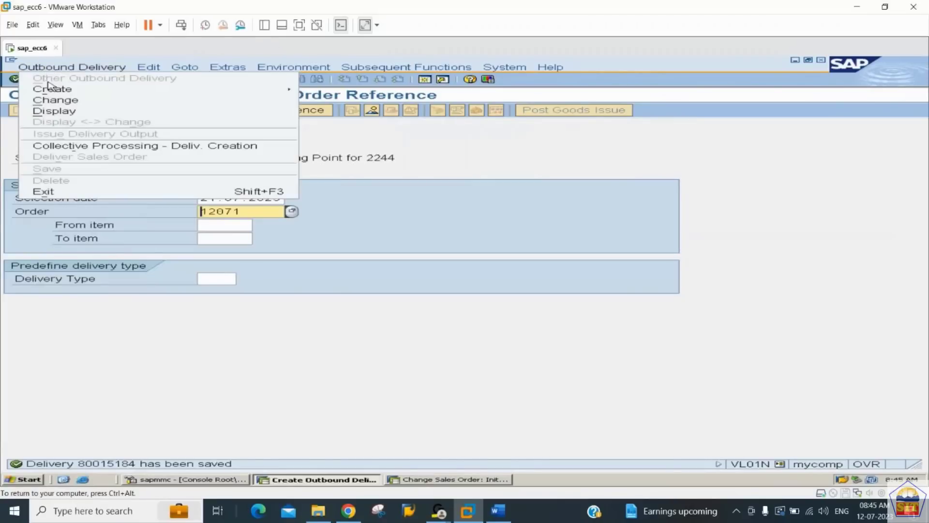
left_click(55, 112)
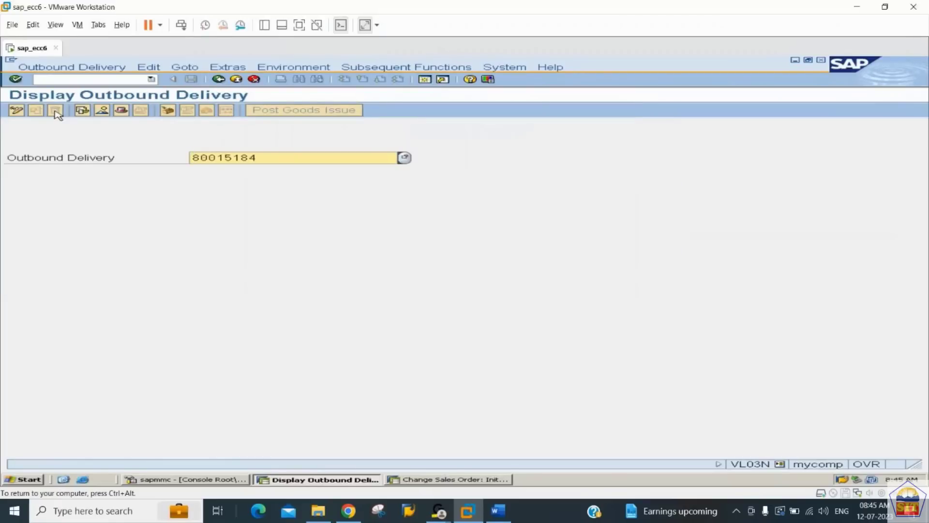
left_click_drag(261, 157, 141, 168)
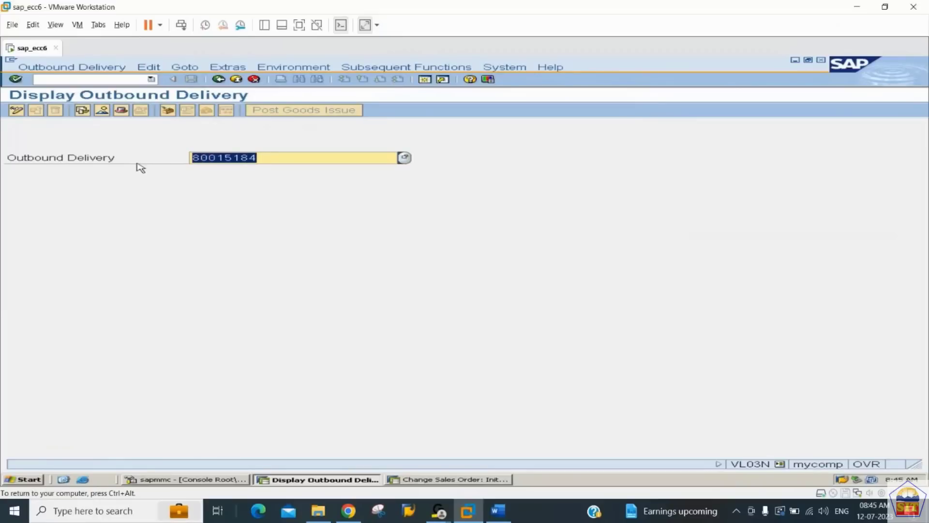
key("Return")
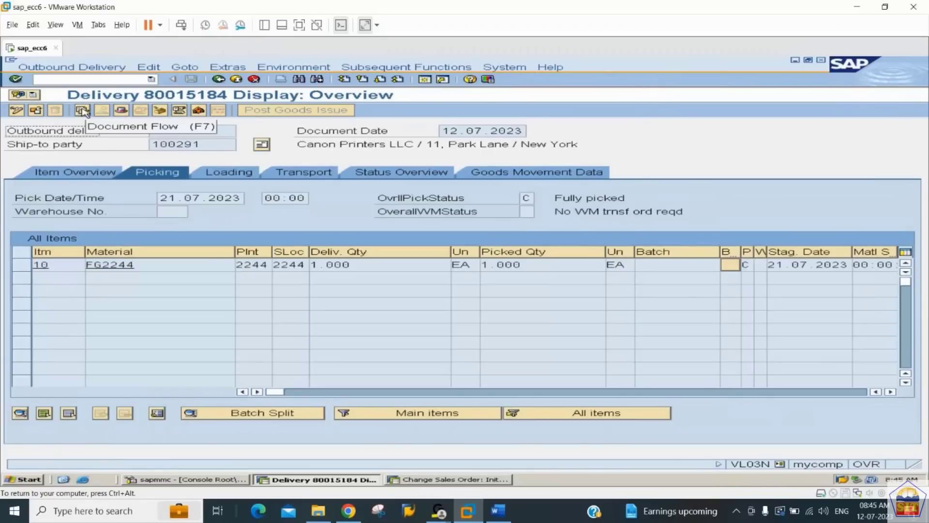
Step: Open the accounting document under the delivery's material document in the relationship browser
left_click(294, 66)
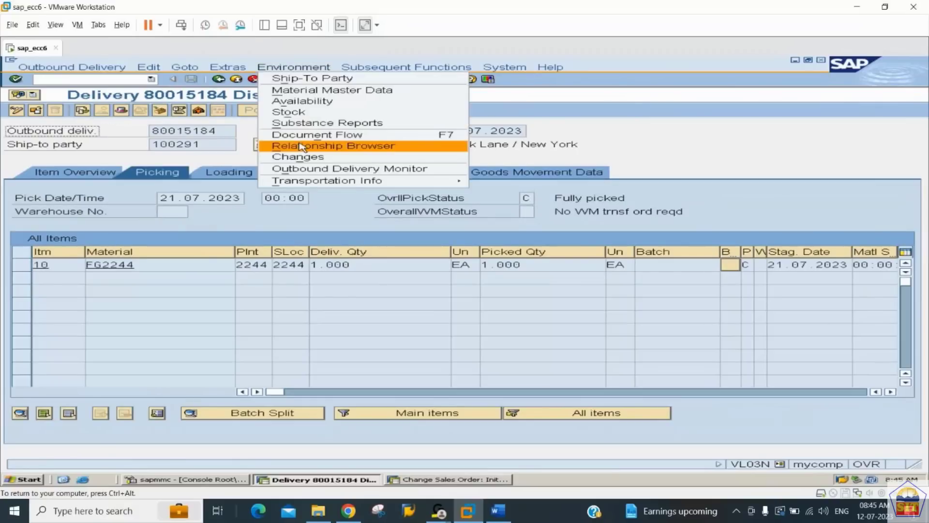
left_click(301, 146)
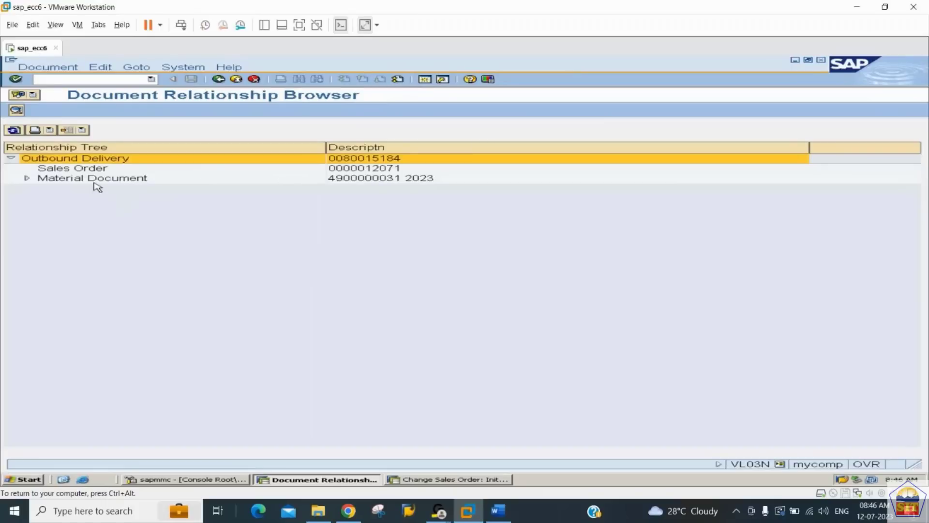
left_click(27, 179)
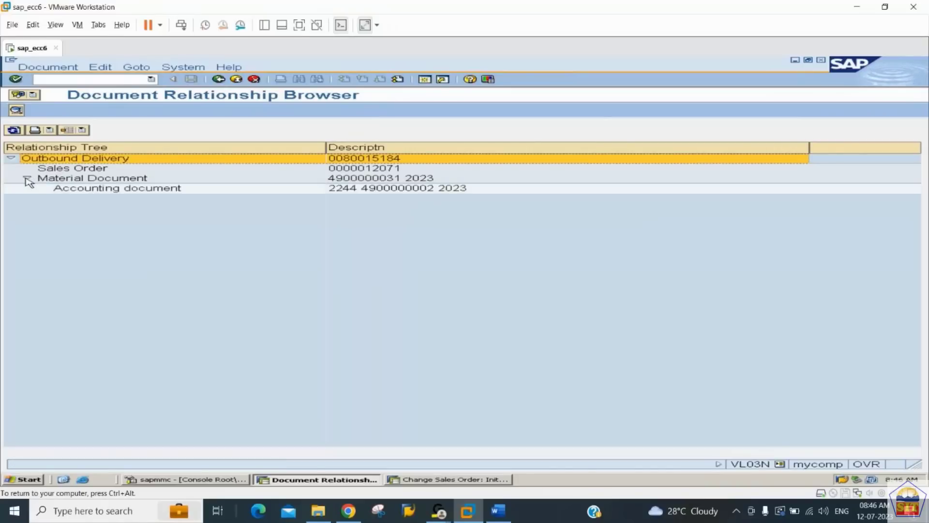
left_click(113, 193)
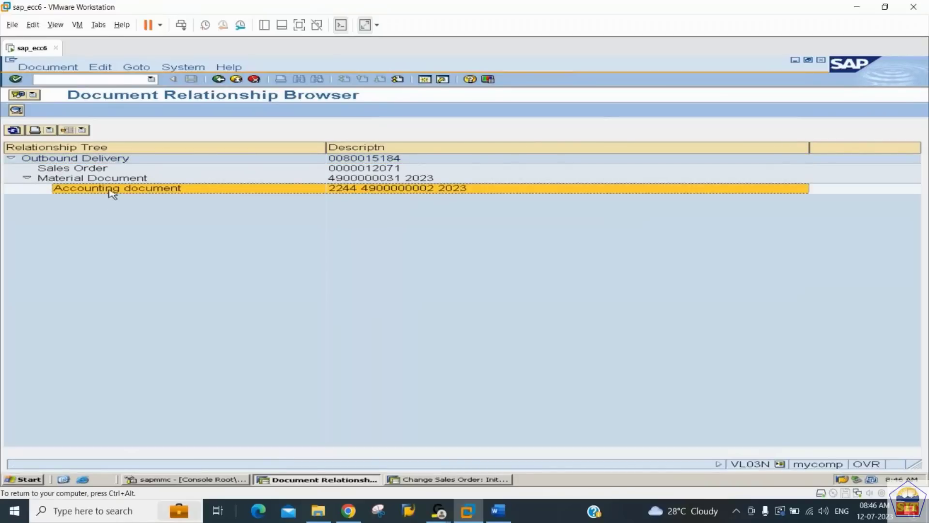
double_click(112, 189)
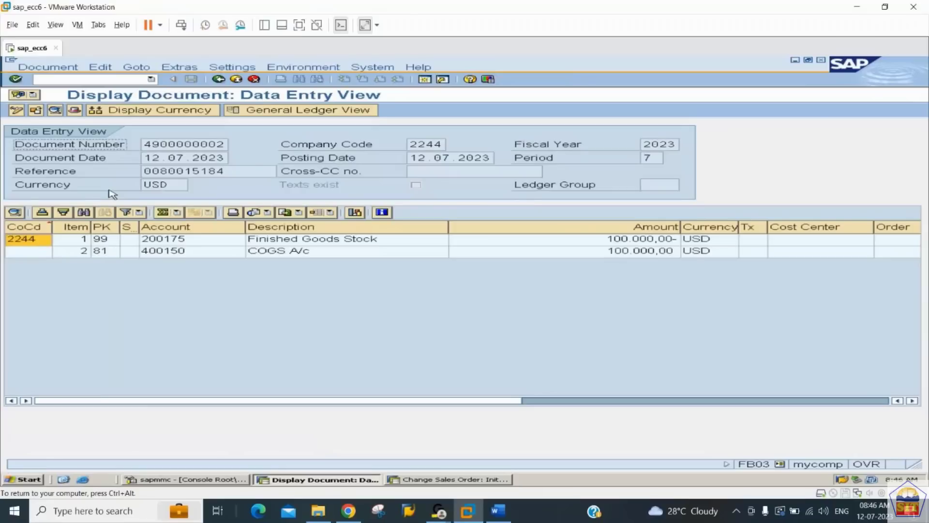
Step: Examine the COGS line item and the reference field of the accounting document, and return to the relationship tree
left_click(302, 254)
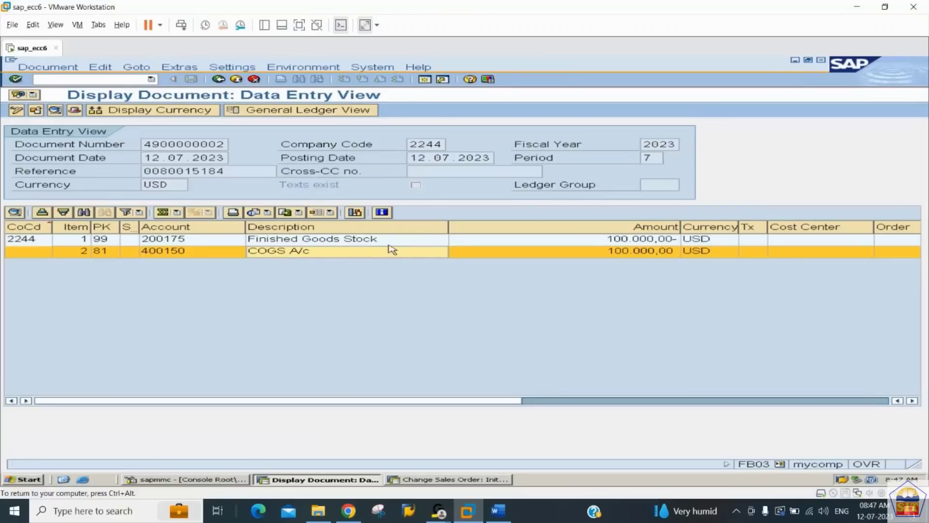
left_click(233, 172)
double_click(166, 170)
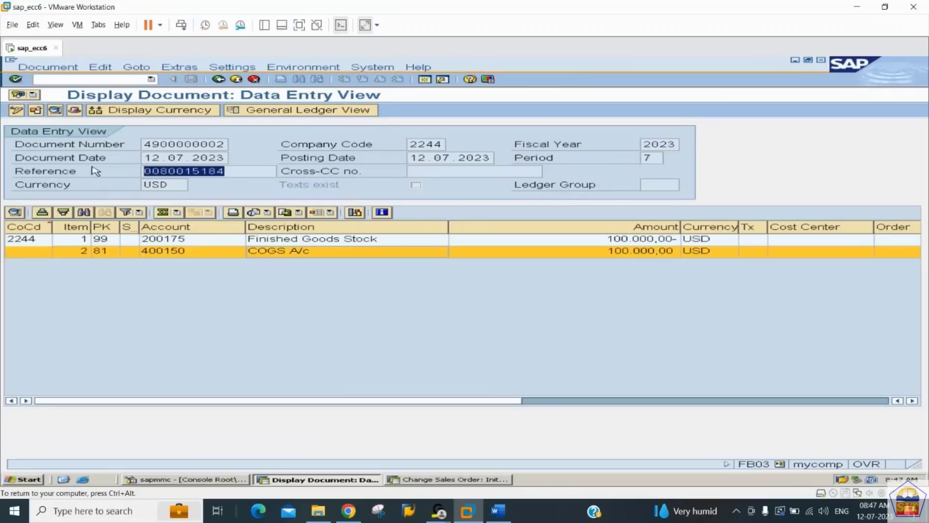
left_click(219, 79)
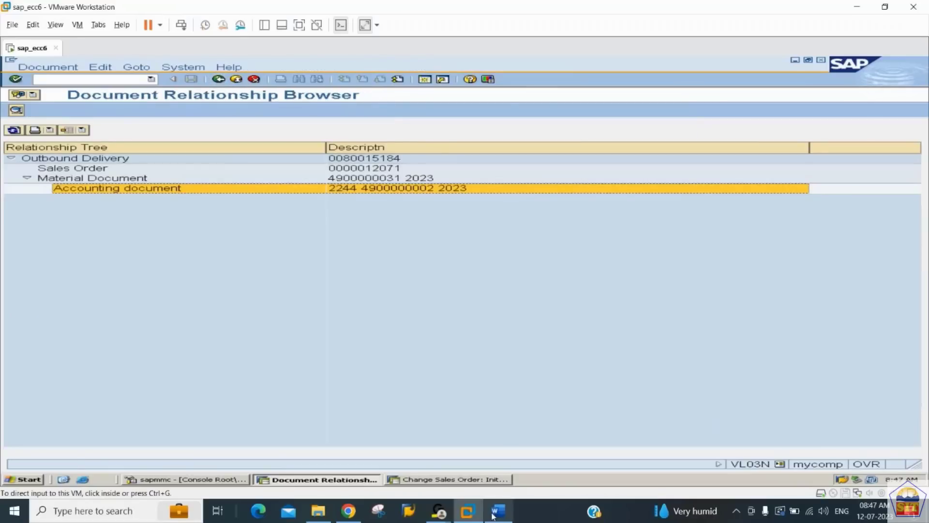
Step: Review the billing and document display steps in the Word notes and return to SAP
left_click(497, 512)
left_click(384, 393)
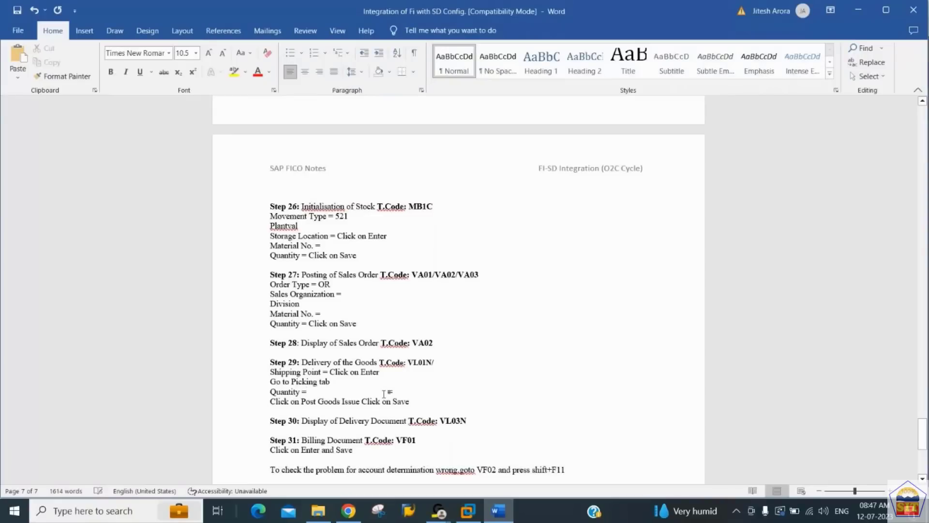
key("Down")
key("Down")
key("Down")
key("Down")
key("Down")
key("Down")
key("Down")
key("Down")
key("Down")
key("Down")
key("Down")
key("Down")
key("Down")
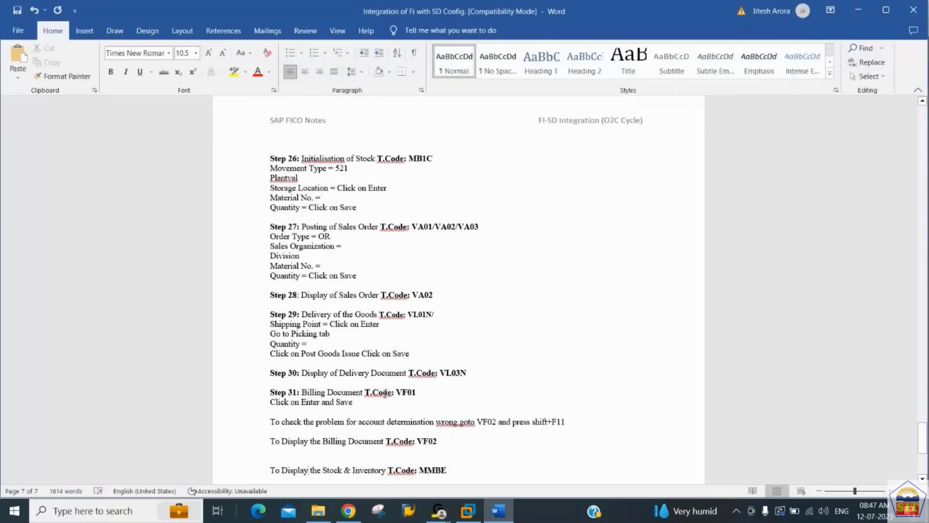
key("alt+Tab")
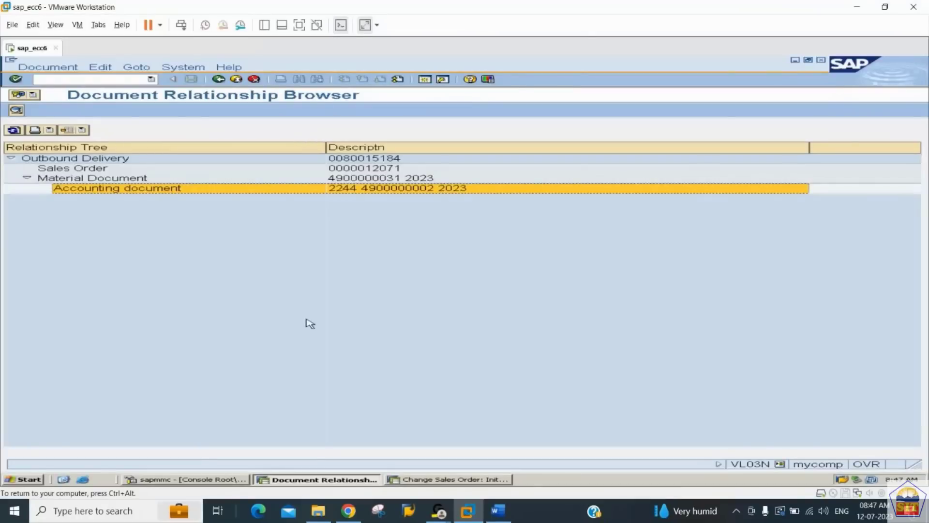
Step: Create the F2 invoice for the saved outbound delivery in VF01 and save it
left_click(113, 78)
type("/nvl")
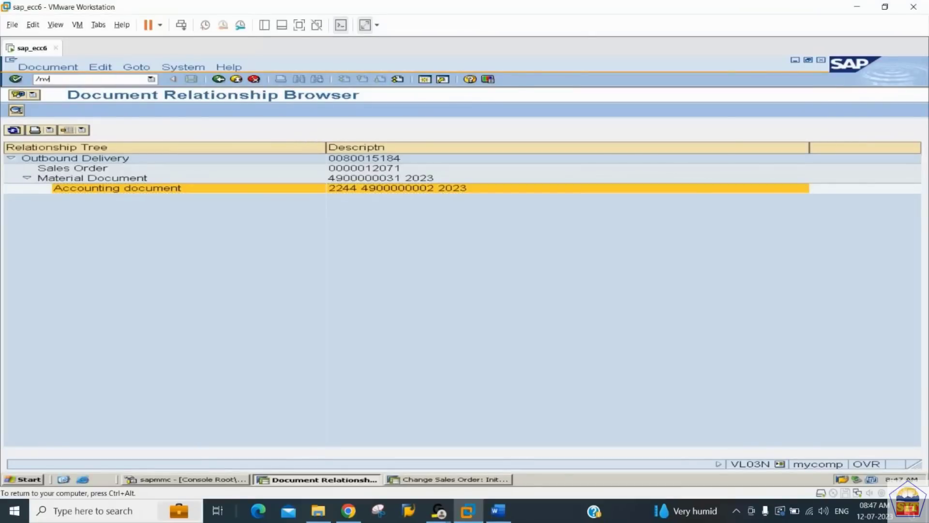
type("03n")
key("Return")
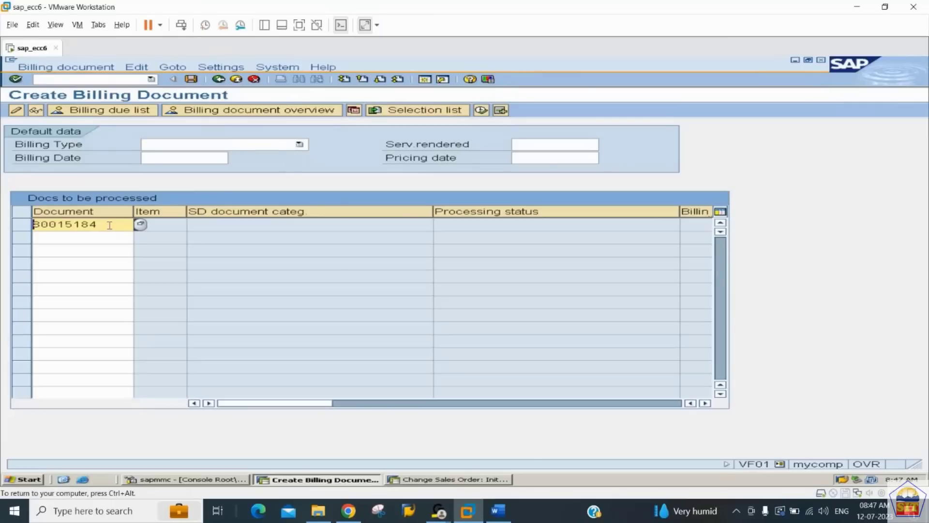
key("Return")
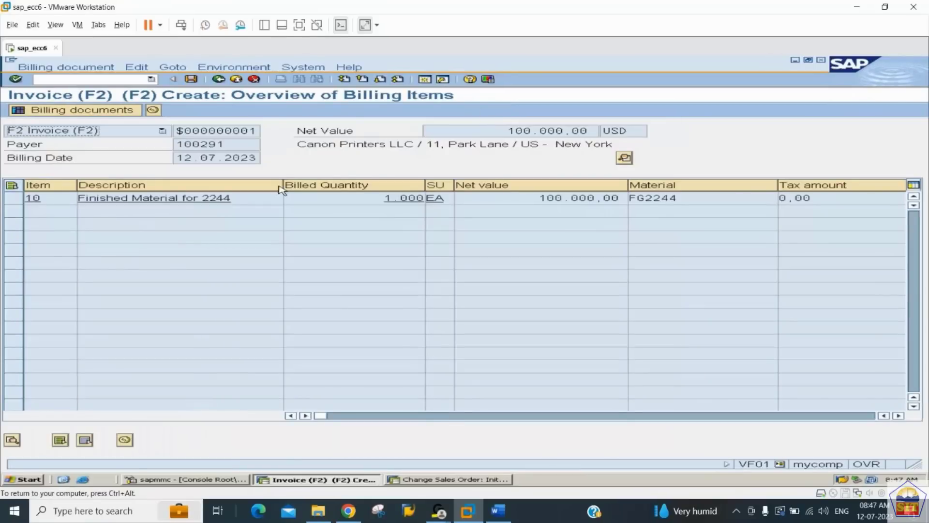
left_click(192, 80)
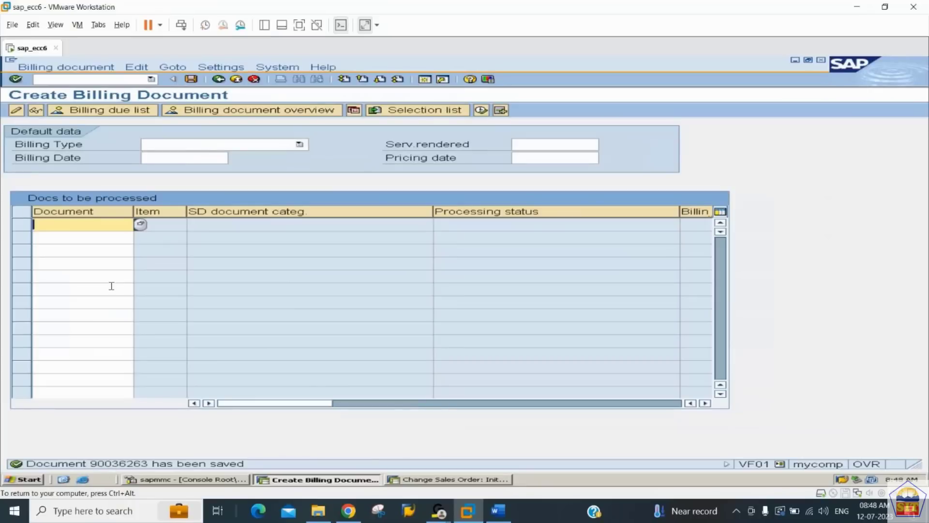
Step: Display the saved F2 invoice's billing items in VF03, and open the invoice's accounting document
left_click(54, 67)
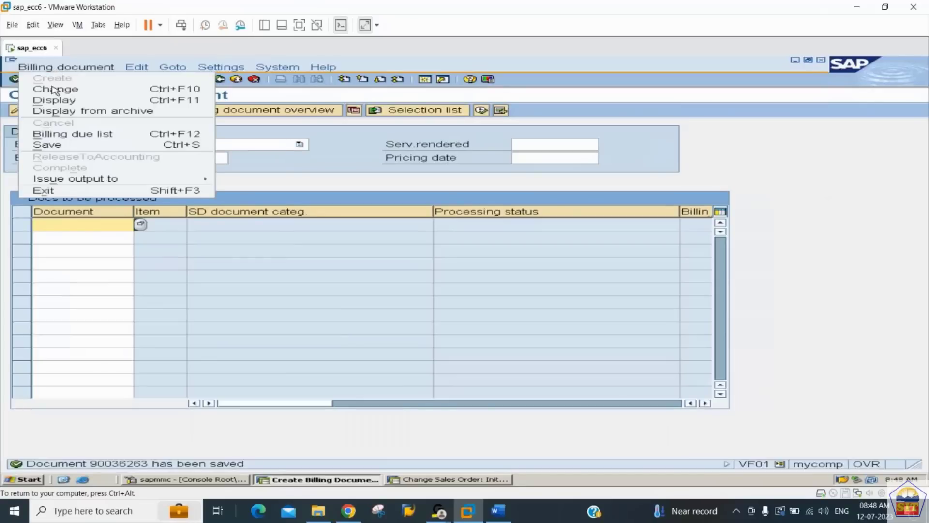
left_click(55, 100)
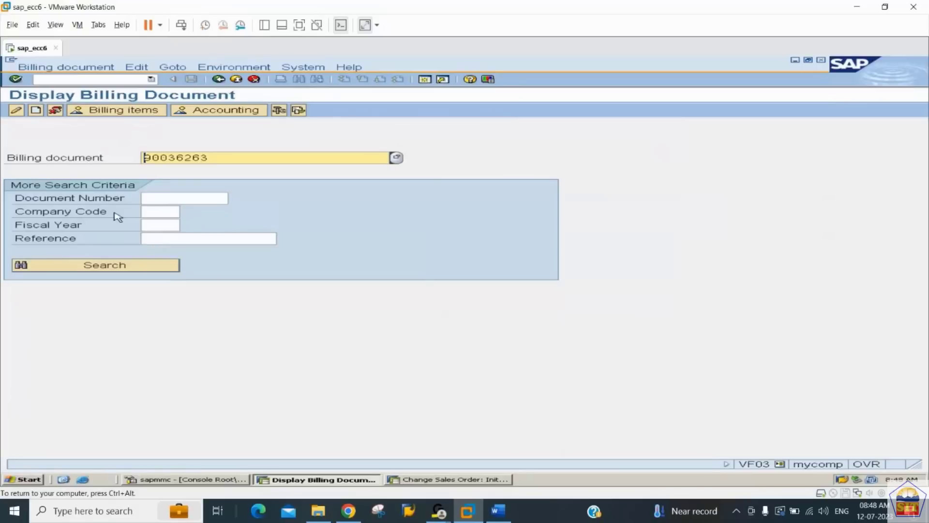
key("Return")
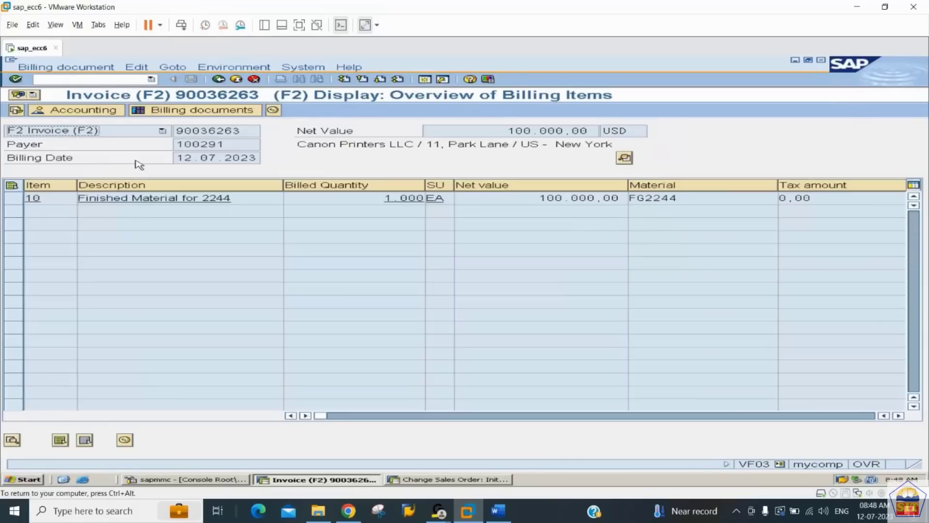
left_click(218, 79)
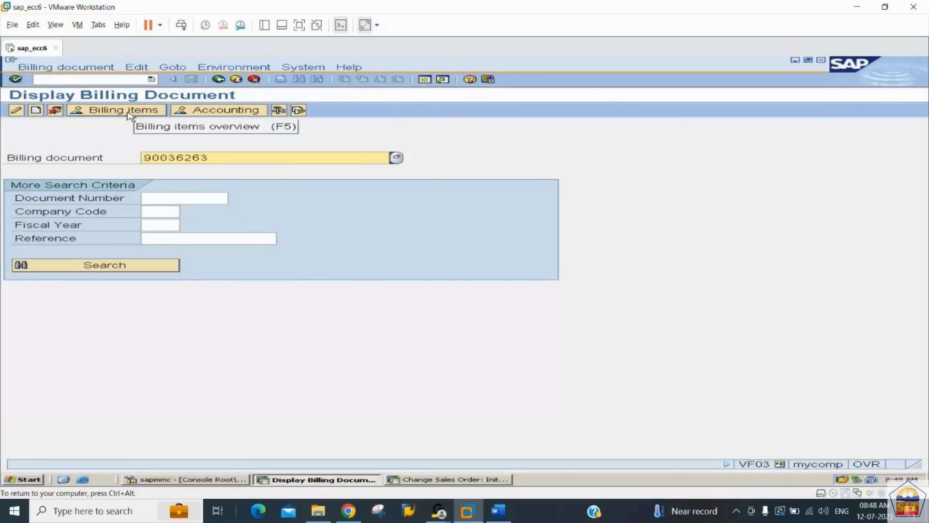
left_click(224, 111)
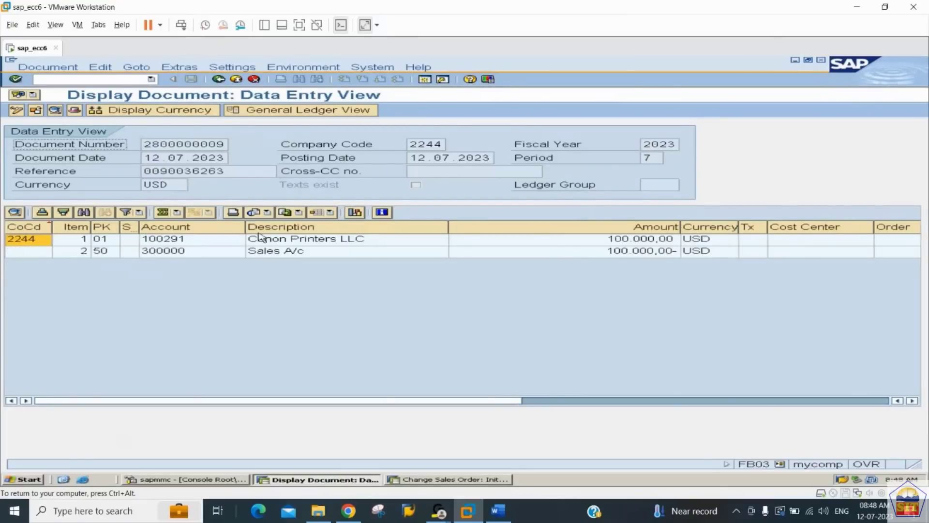
Step: Examine the customer and Sales A/c line items of the invoice's accounting document
left_click(298, 241)
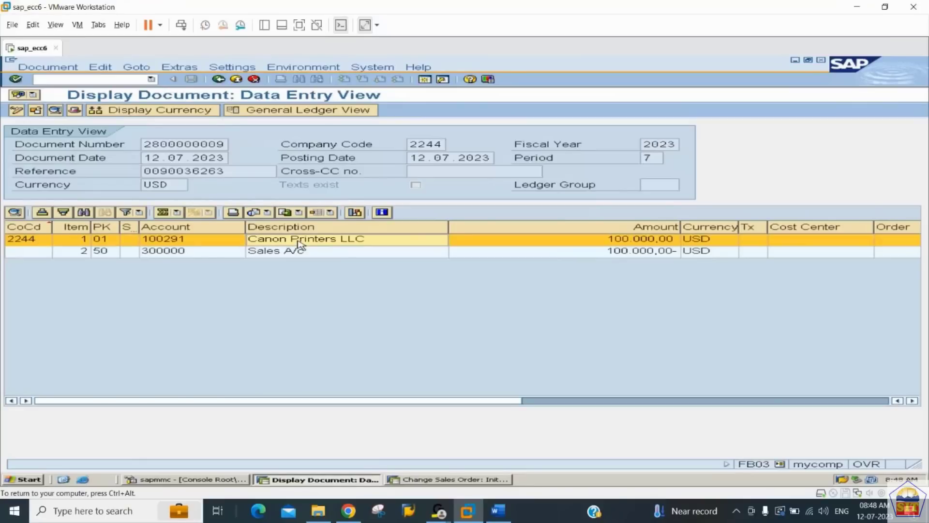
left_click(327, 253)
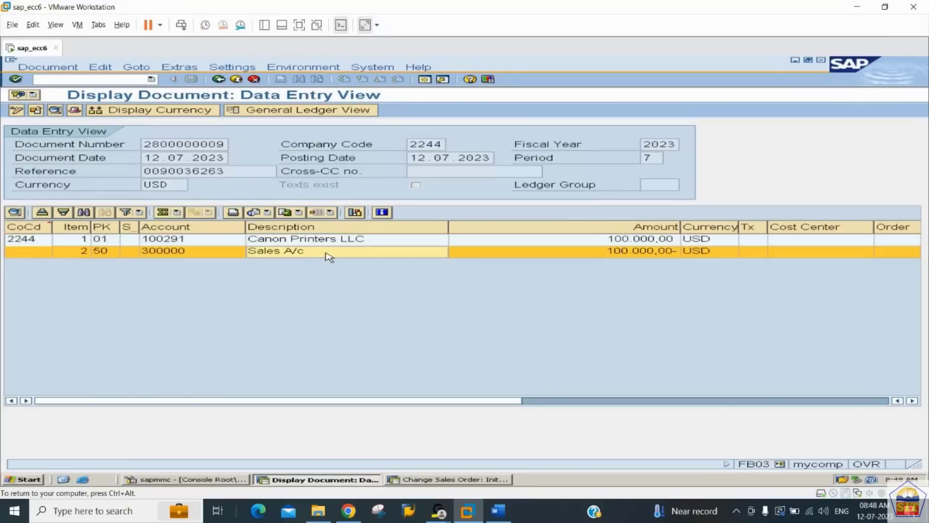
left_click(339, 242)
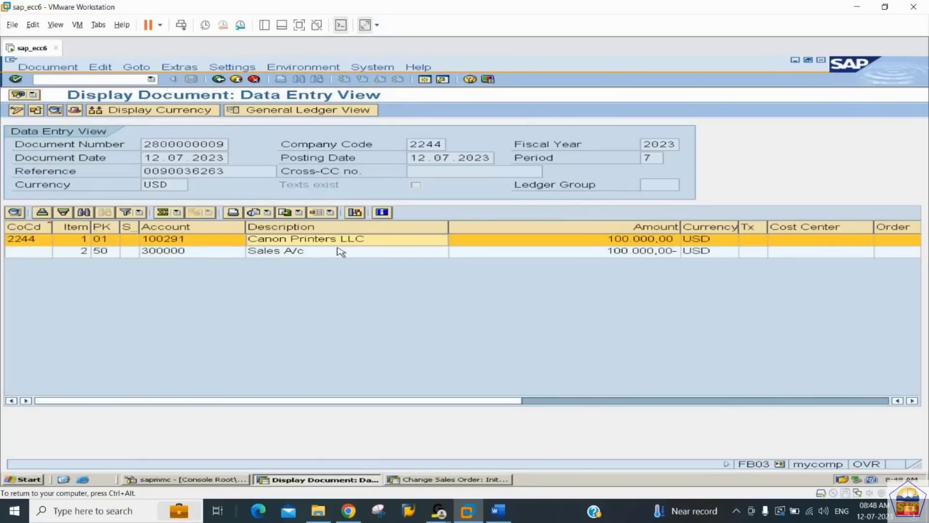
left_click(341, 253)
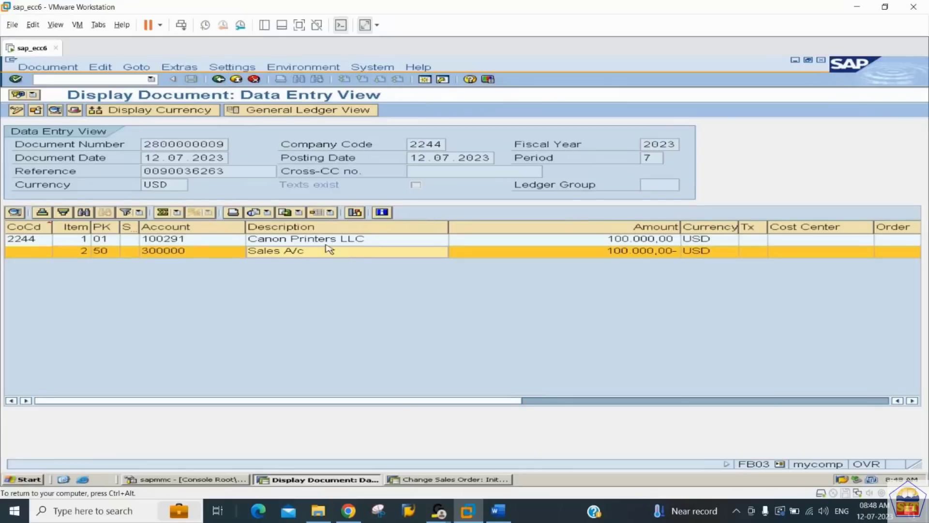
left_click(320, 240)
left_click(309, 252)
left_click(380, 241)
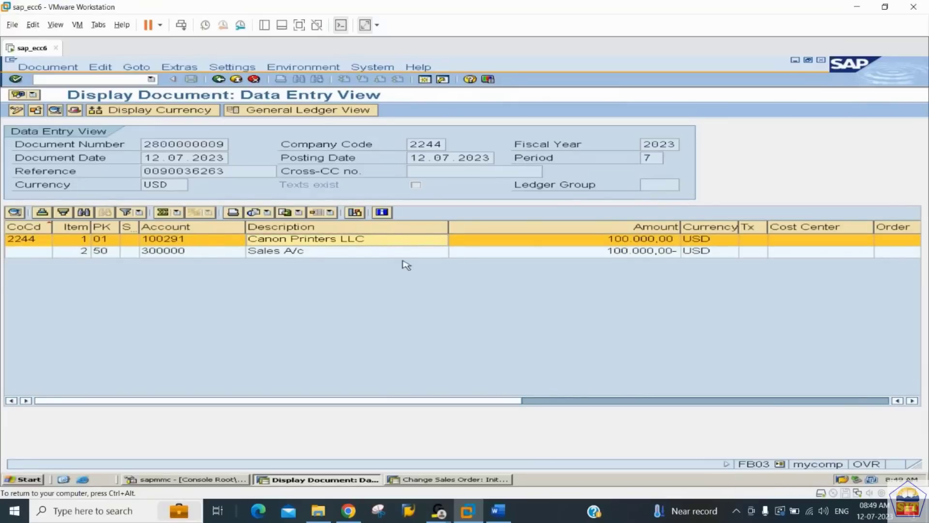
Step: Run the customer line item display FBL5N for the invoiced customer's open items in company code 2244
left_click(99, 80)
type("/nf")
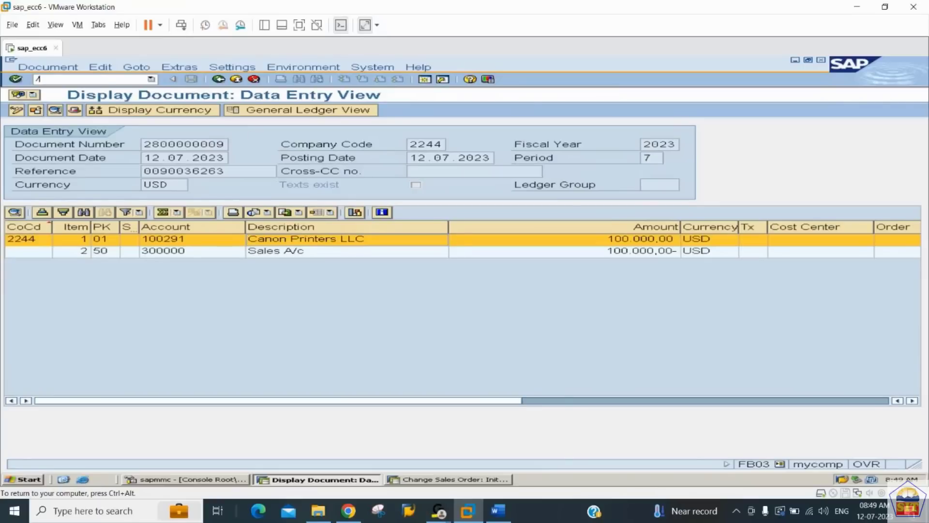
type("bl5n")
key("Return")
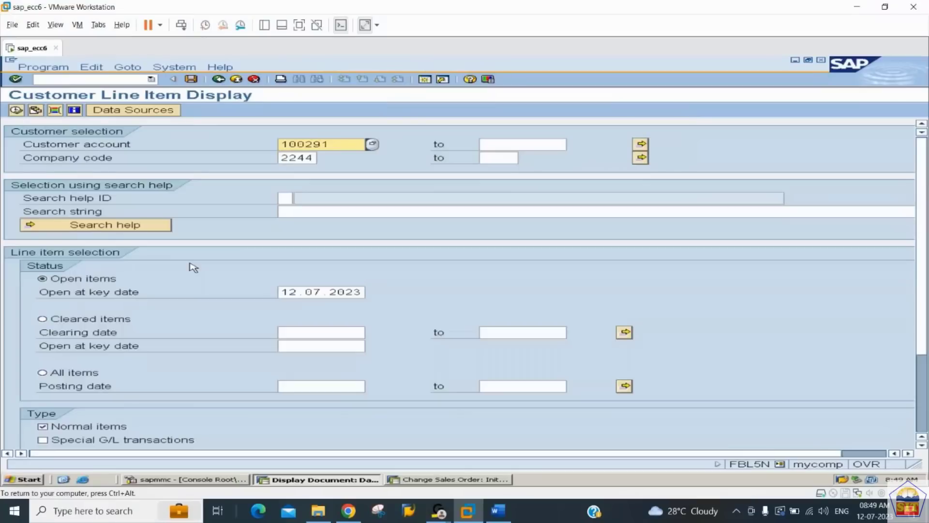
left_click(16, 110)
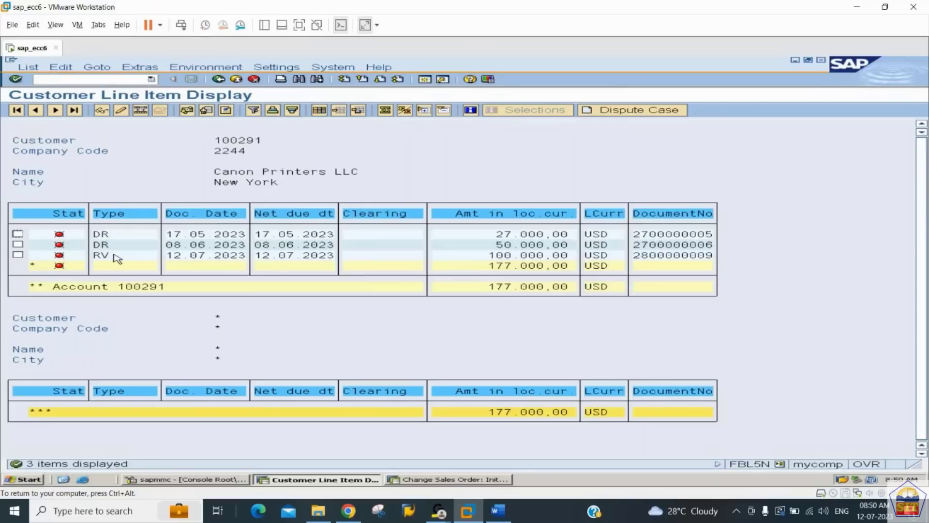
Step: Open the RV line item's accounting document from the customer list and show its document relationship browser
left_click(17, 255)
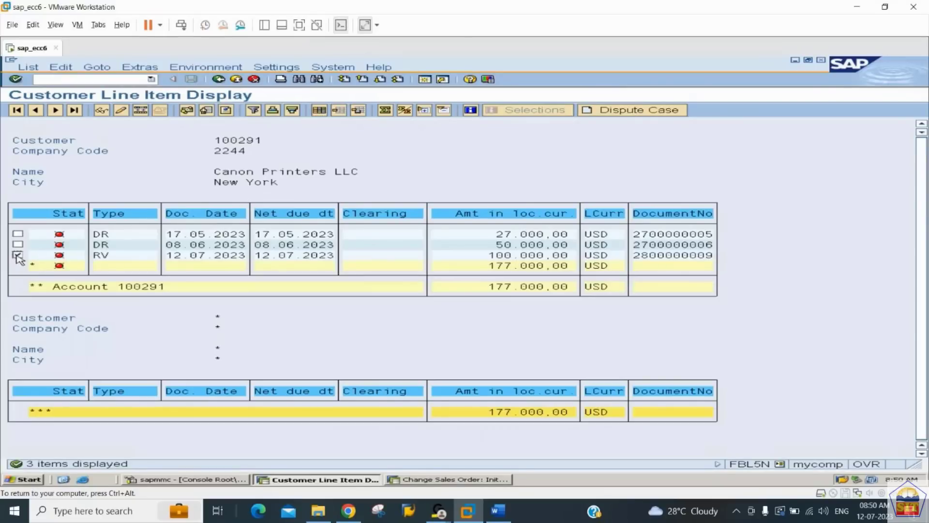
left_click(103, 111)
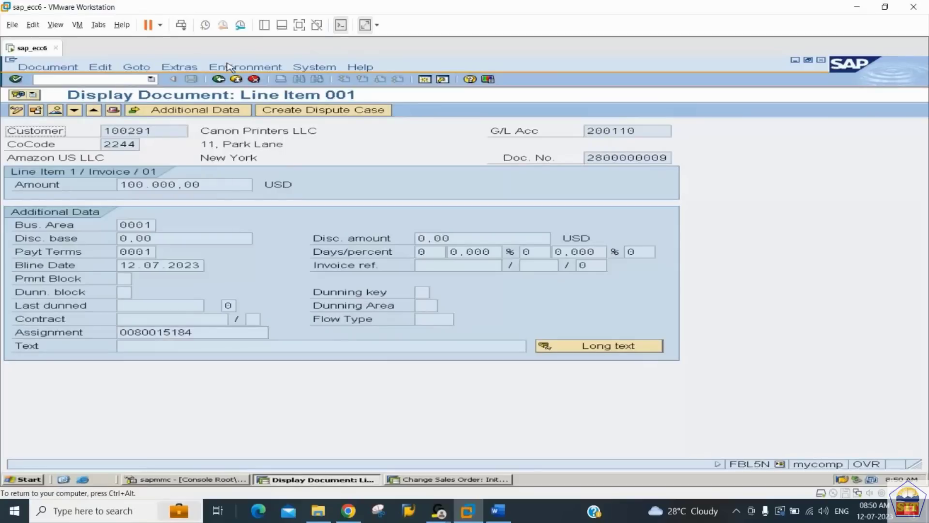
left_click(228, 66)
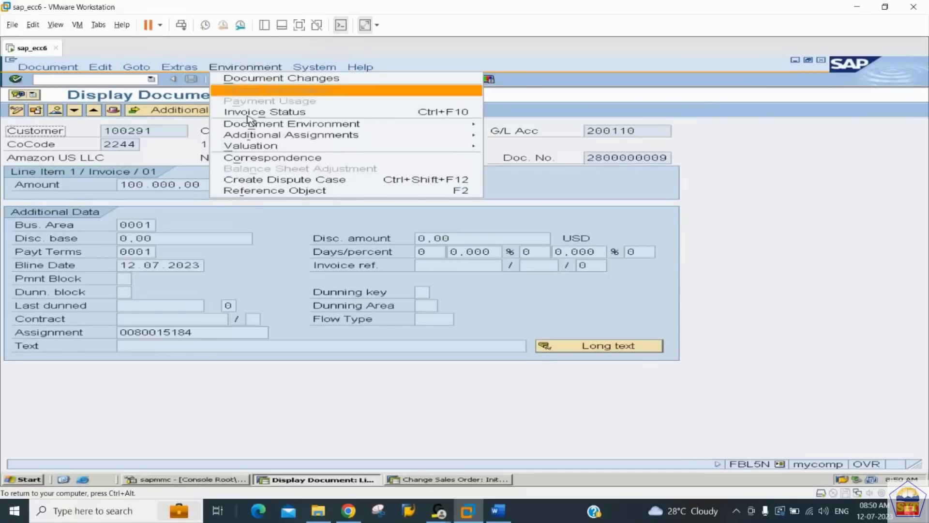
mouse_move(256, 136)
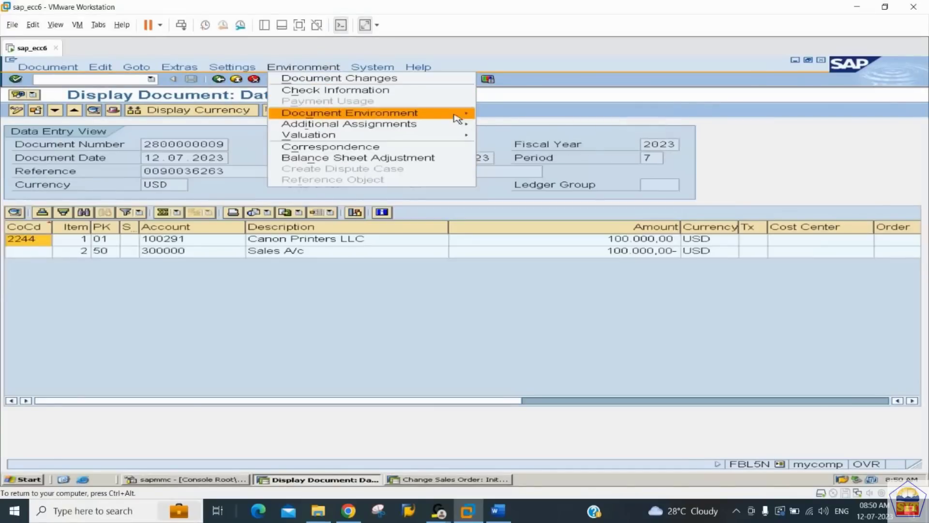
mouse_move(454, 115)
left_click(521, 148)
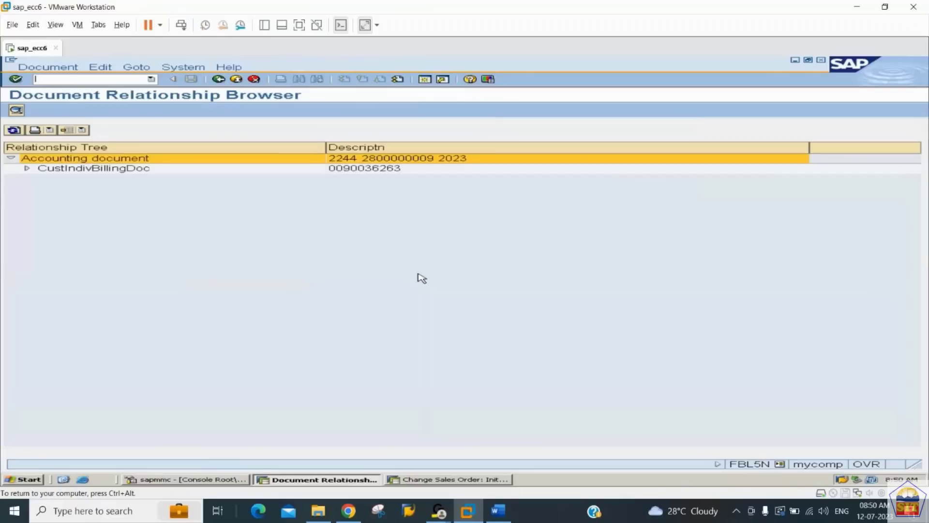
Step: Expand the billing document in the relationship tree and examine the linked sales order, outbound delivery and accounting documents
left_click(26, 168)
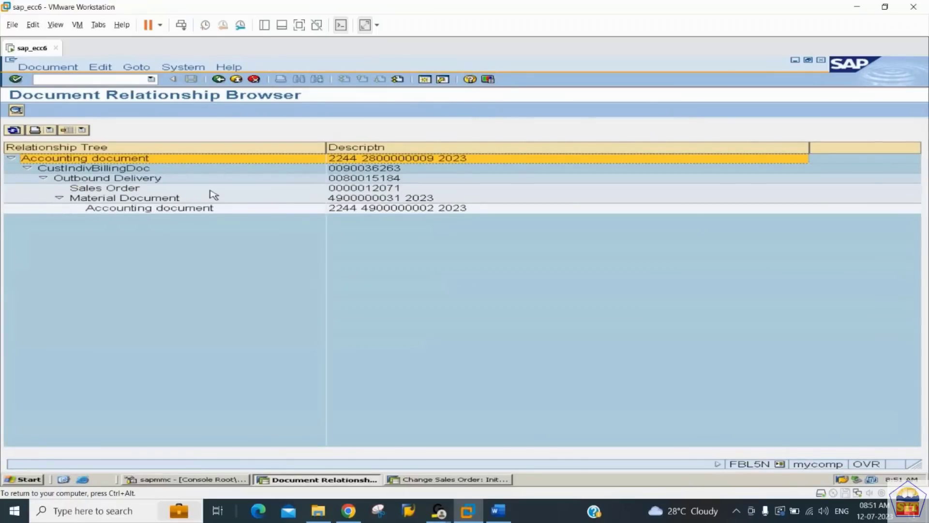
left_click(365, 190)
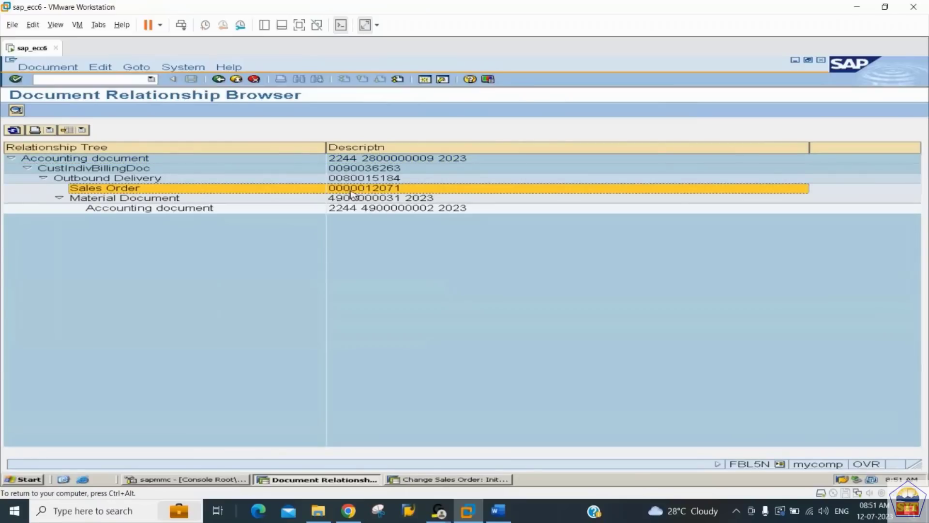
left_click(349, 180)
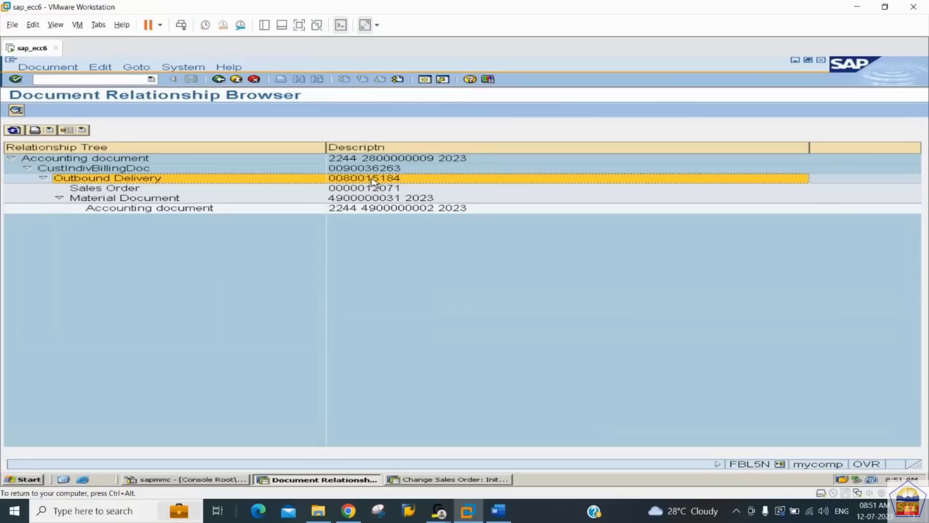
left_click(347, 213)
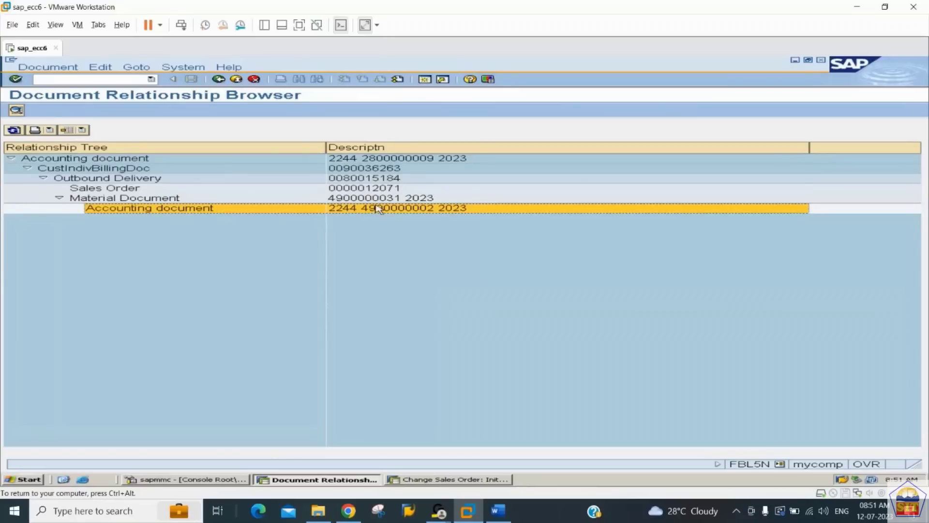
left_click(364, 169)
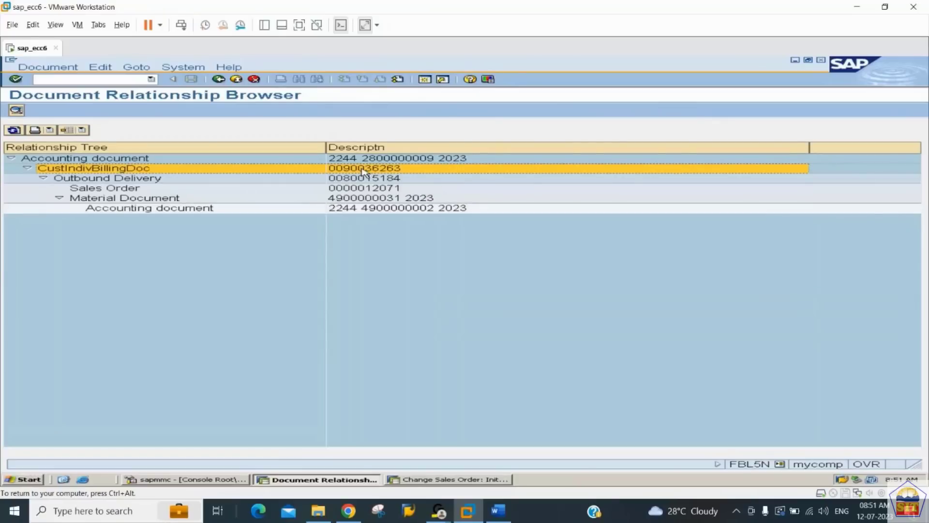
left_click(409, 160)
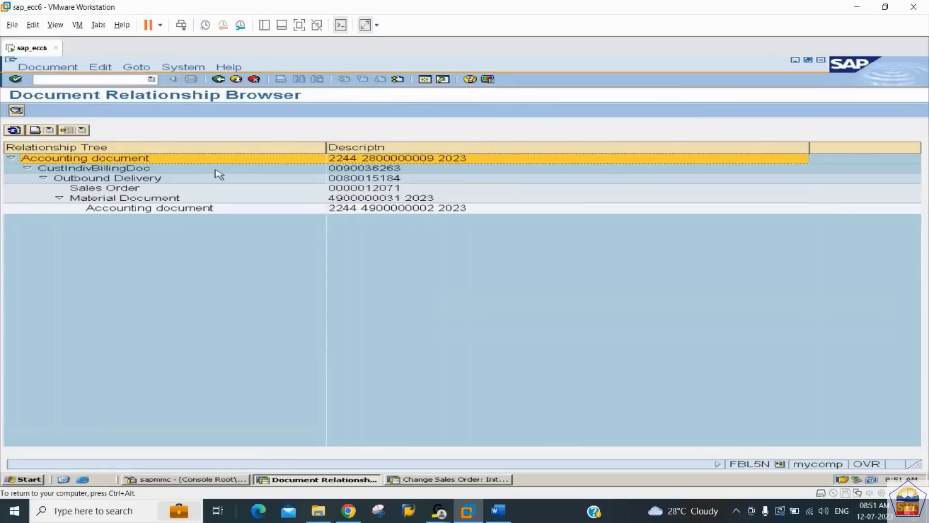
Step: Go to VA03 and display the document flow of the sales order
left_click(112, 76)
type("/nas")
key("BackSpace")
key("BackSpace")
type("va03")
key("Return")
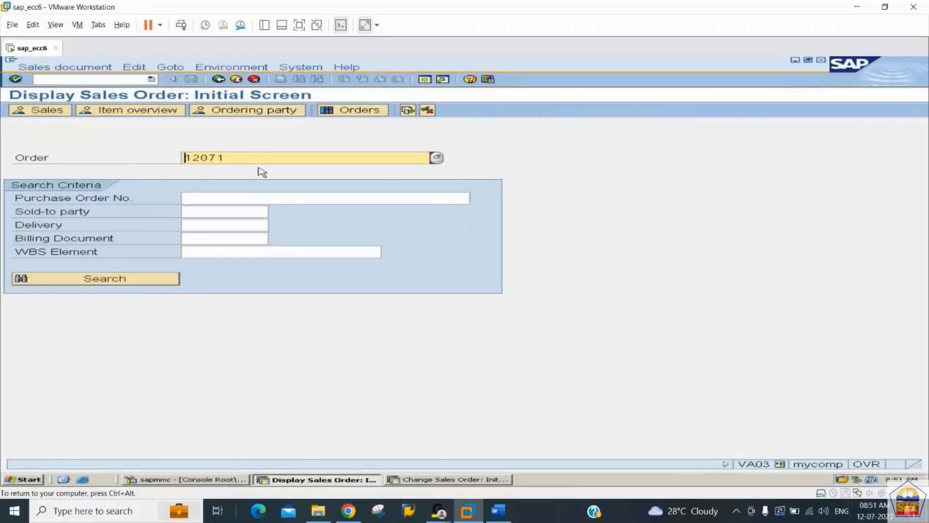
left_click(408, 111)
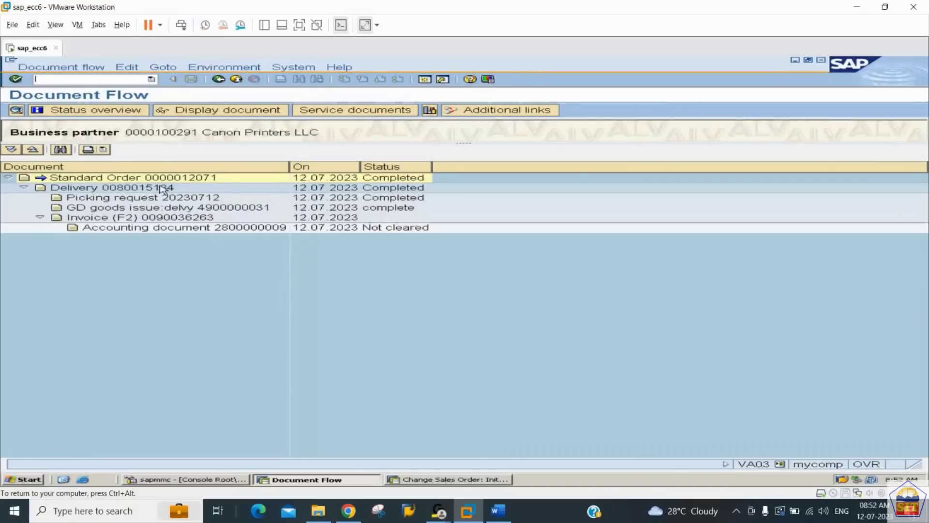
Step: Widen the document flow's status column and examine the order, delivery, goods issue and accounting document entries
left_click(141, 181)
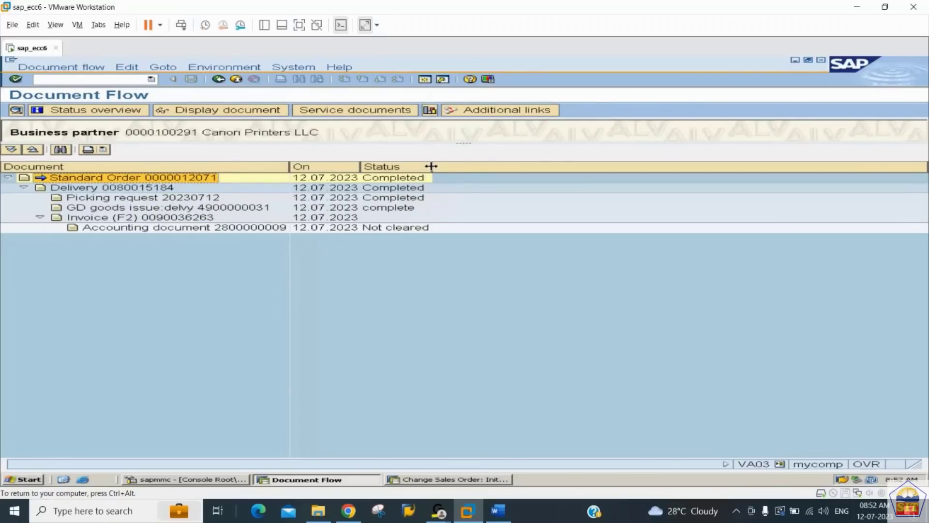
left_click_drag(431, 167, 484, 165)
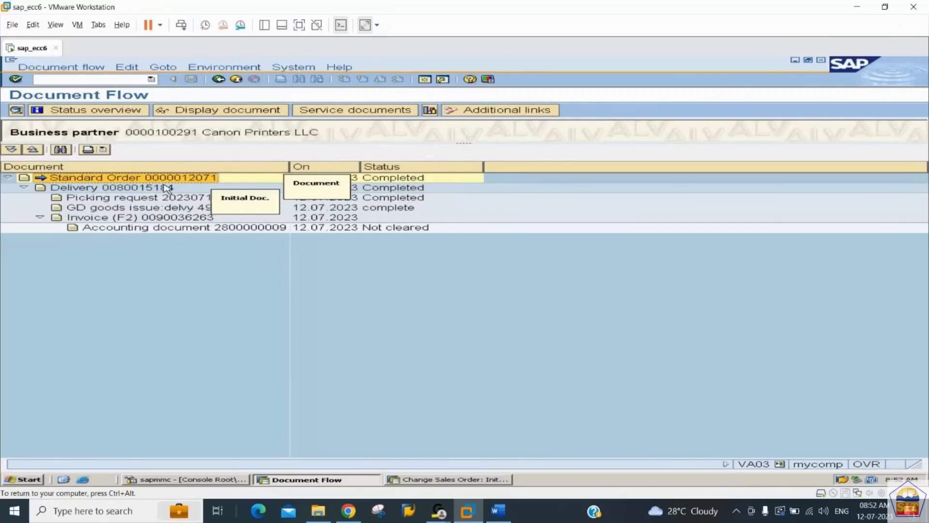
left_click(130, 192)
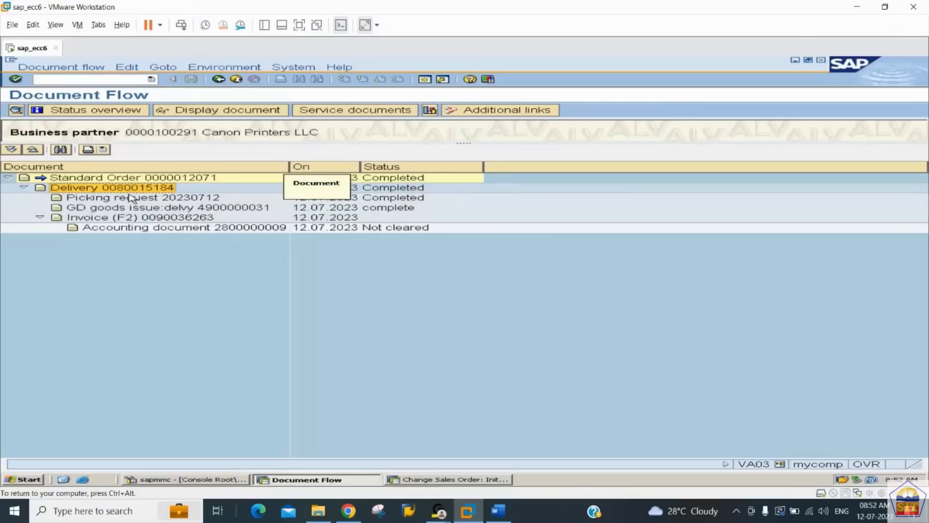
left_click(133, 209)
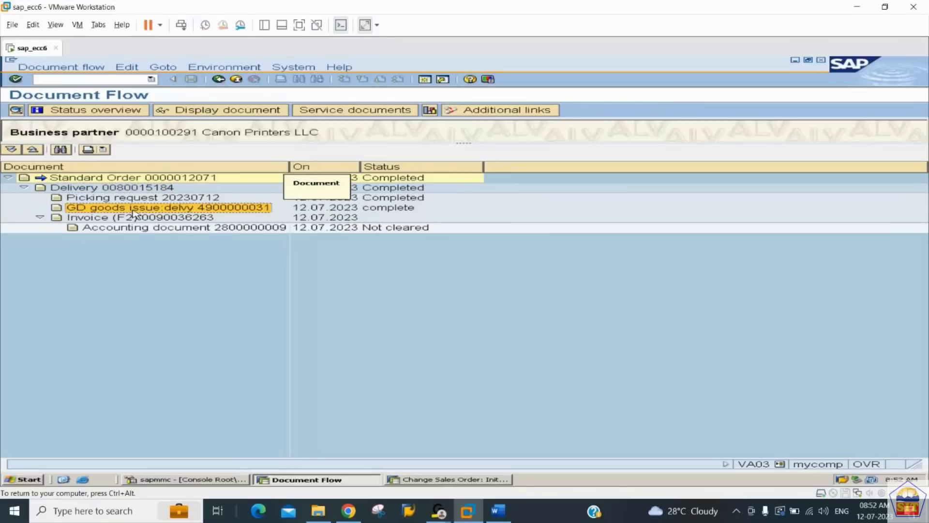
left_click(136, 229)
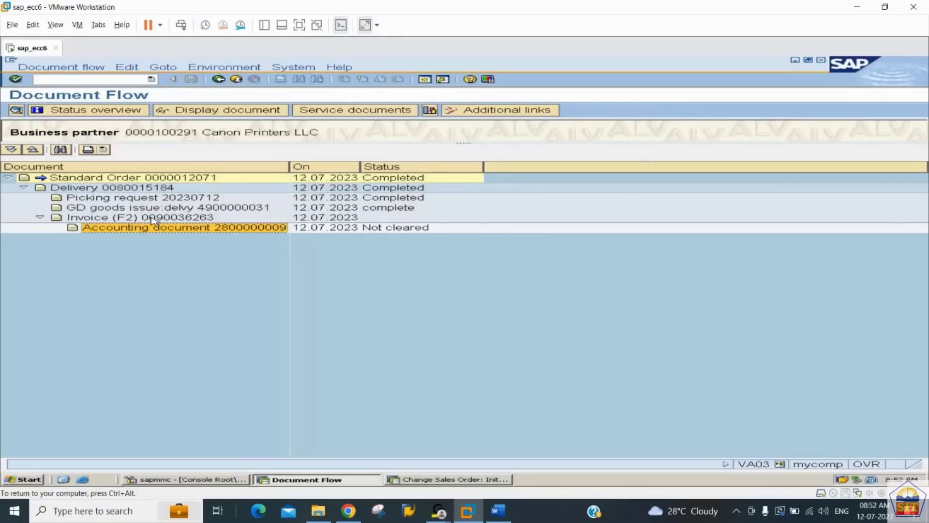
left_click(358, 228)
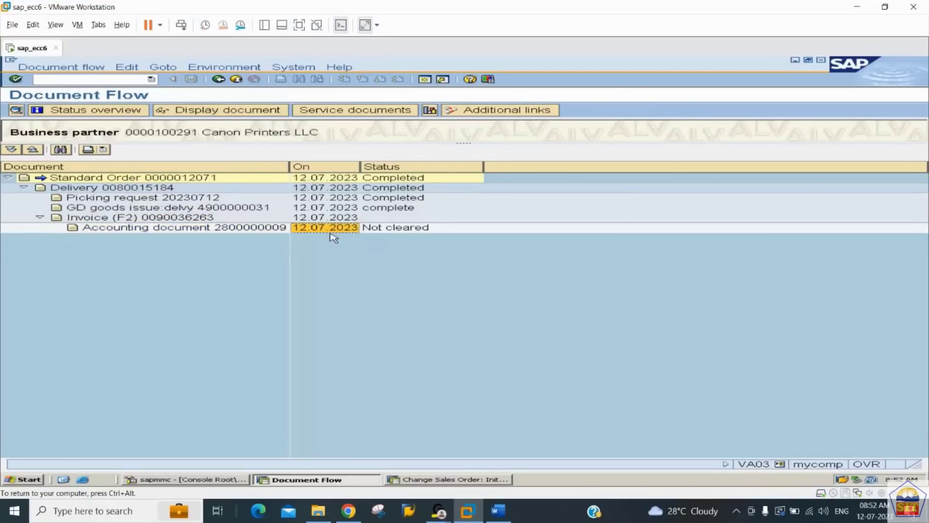
left_click(251, 230)
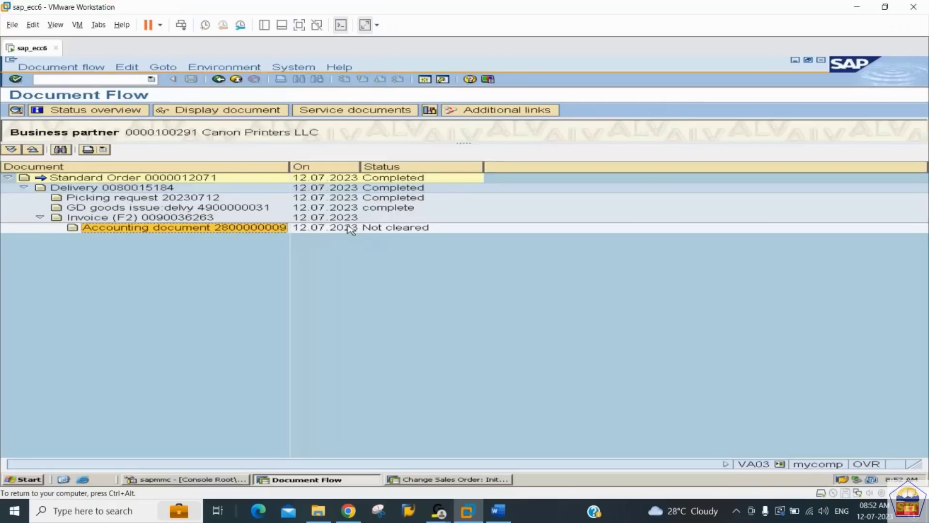
Step: Leave the document flow for the SAP Easy Access screen and switch to the Word notes
left_click(92, 80)
type("/n")
key("Return")
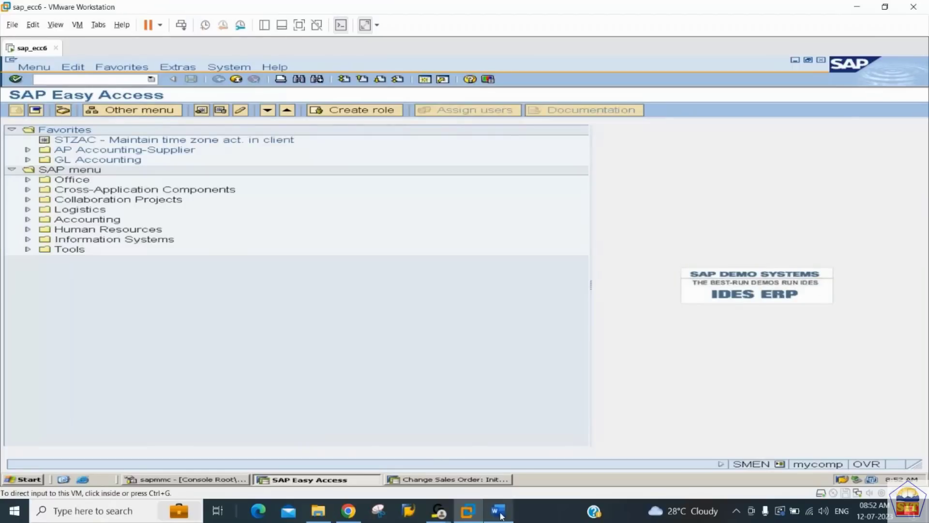
left_click(499, 512)
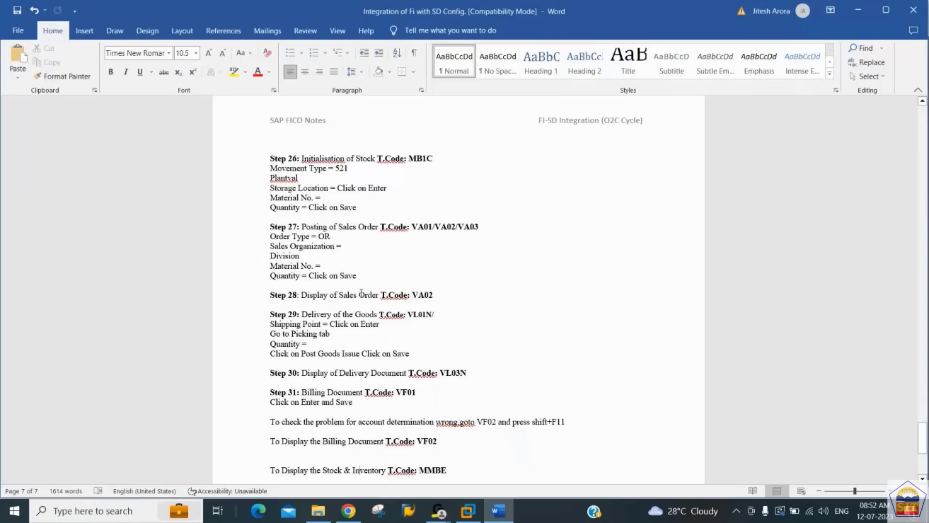